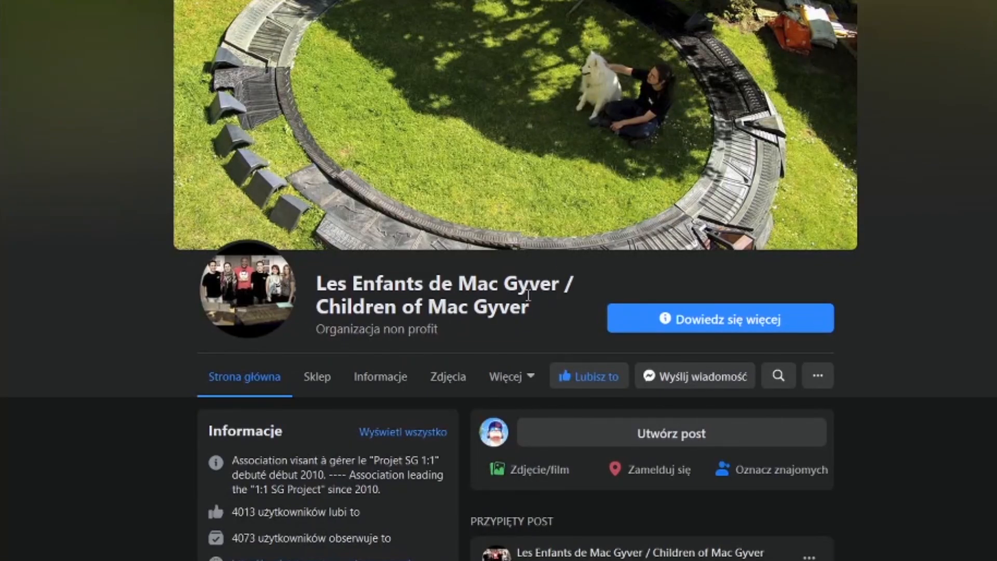
- Look through the Les Enfants de Mac Gyver Facebook page, including its pinned post and the latest Stargate build photos
{"action": "scroll", "coordinate": [518, 309], "scroll_direction": "down", "scroll_amount": 1}
{"action": "scroll", "coordinate": [518, 308], "scroll_direction": "down", "scroll_amount": 7}
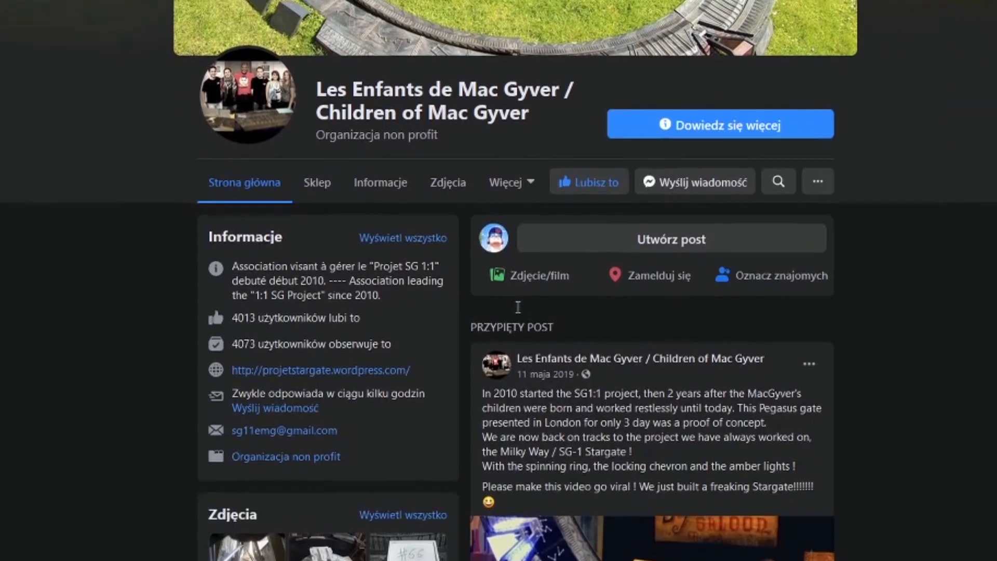
{"action": "scroll", "coordinate": [524, 310], "scroll_direction": "down", "scroll_amount": 7}
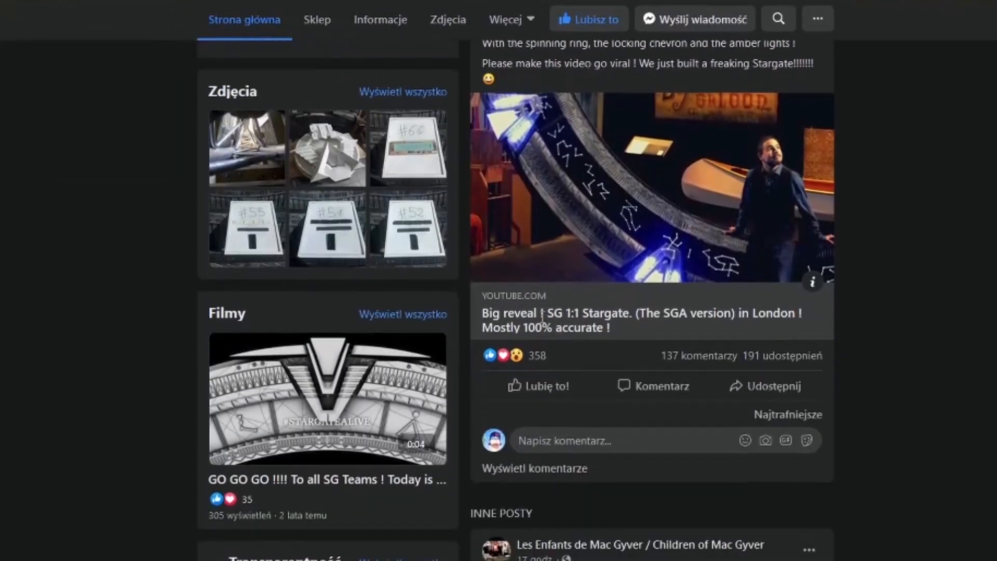
{"action": "scroll", "coordinate": [573, 325], "scroll_direction": "down", "scroll_amount": 6}
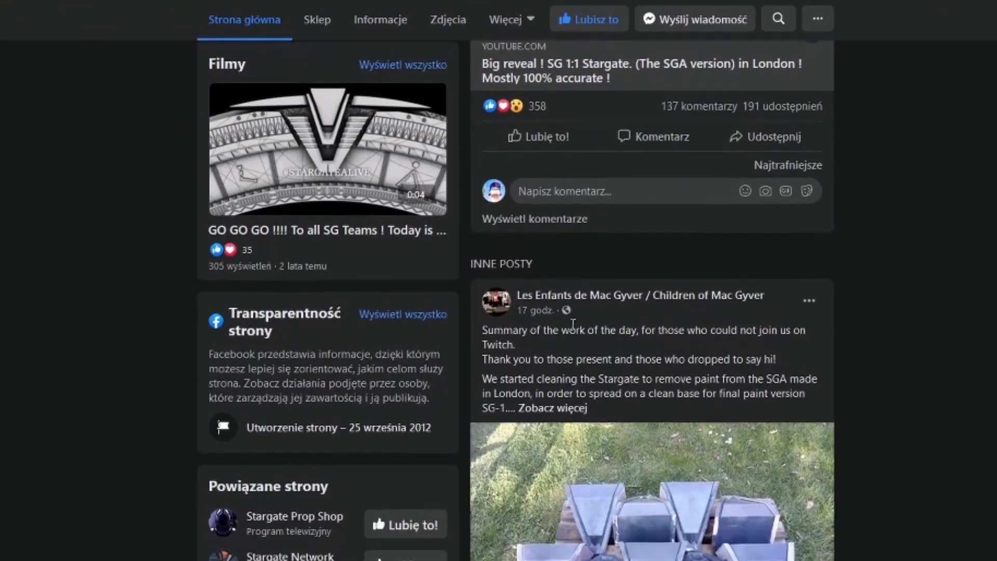
{"action": "scroll", "coordinate": [606, 339], "scroll_direction": "down", "scroll_amount": 5}
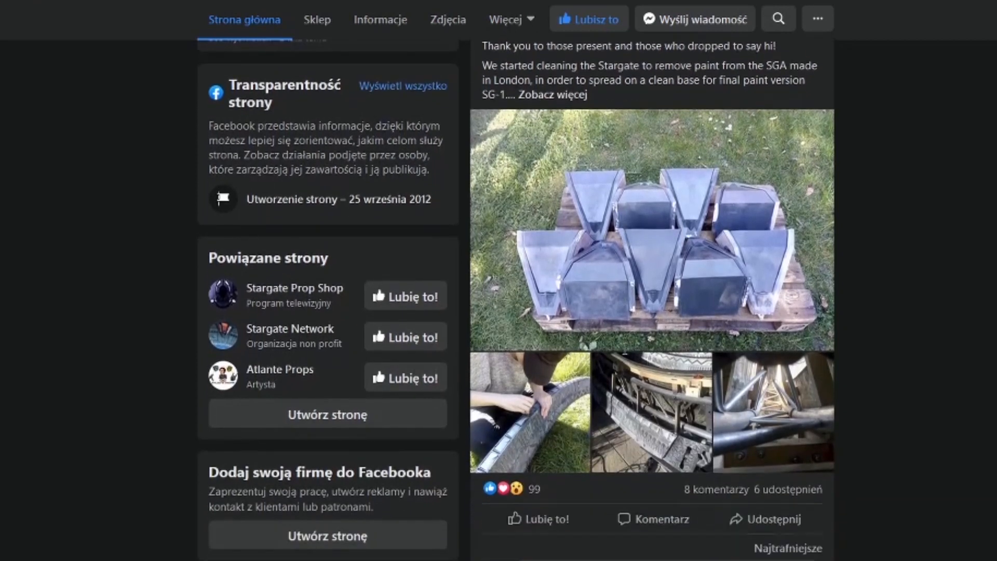
{"action": "scroll", "coordinate": [652, 300], "scroll_direction": "down", "scroll_amount": 4}
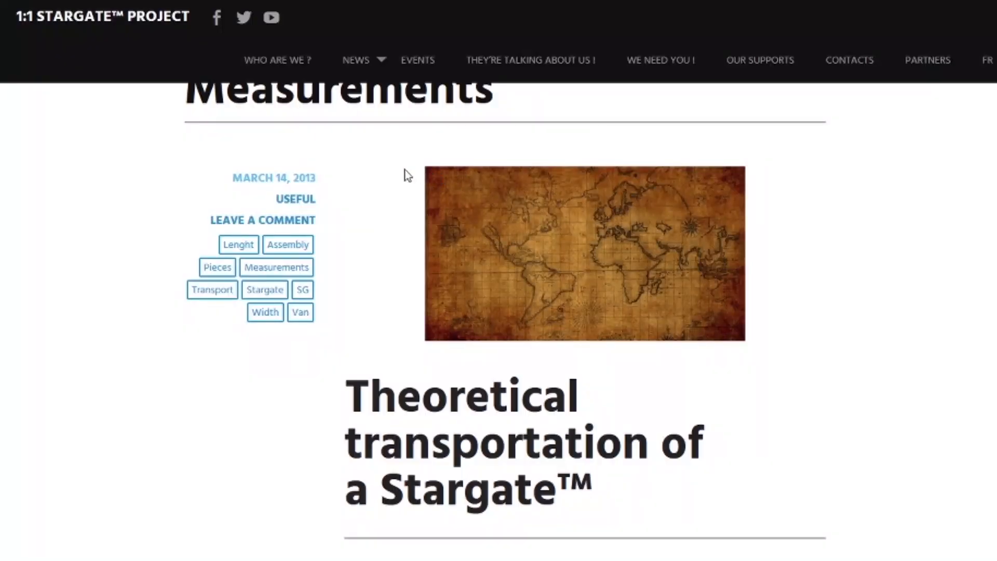
- Read the 1:1 Stargate Project article on the theoretical transportation of a Stargate for the dimensions of its pieces
{"action": "scroll", "coordinate": [415, 206], "scroll_direction": "down", "scroll_amount": 5}
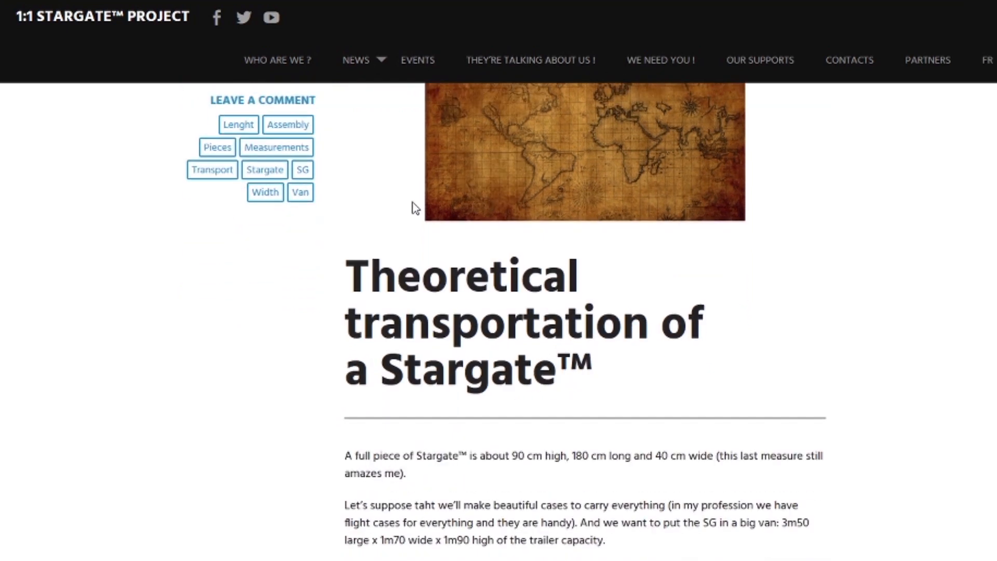
{"action": "scroll", "coordinate": [522, 317], "scroll_direction": "down", "scroll_amount": 8}
{"action": "scroll", "coordinate": [535, 326], "scroll_direction": "up", "scroll_amount": 4}
{"action": "scroll", "coordinate": [566, 327], "scroll_direction": "up", "scroll_amount": 1}
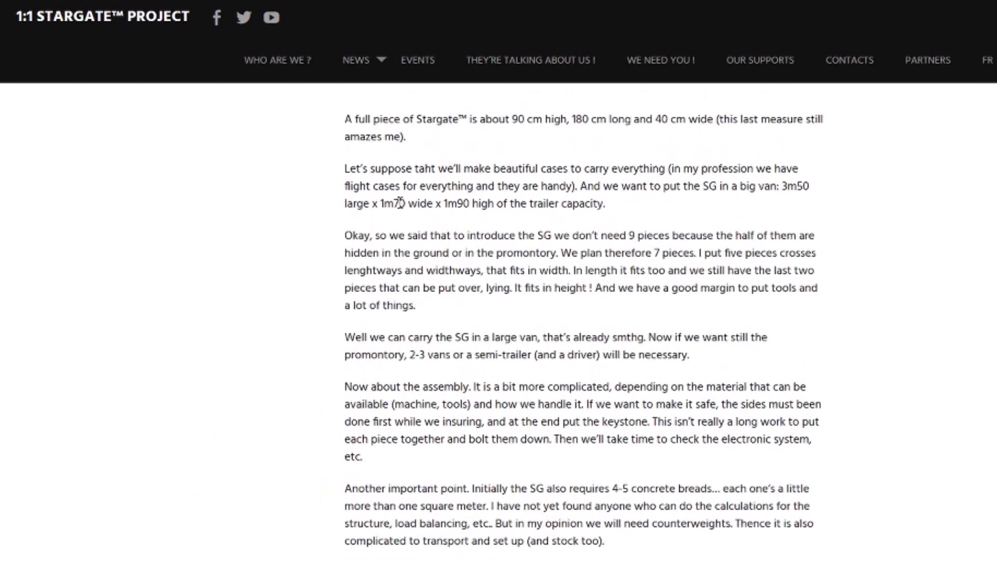
{"action": "scroll", "coordinate": [558, 333], "scroll_direction": "down", "scroll_amount": 12}
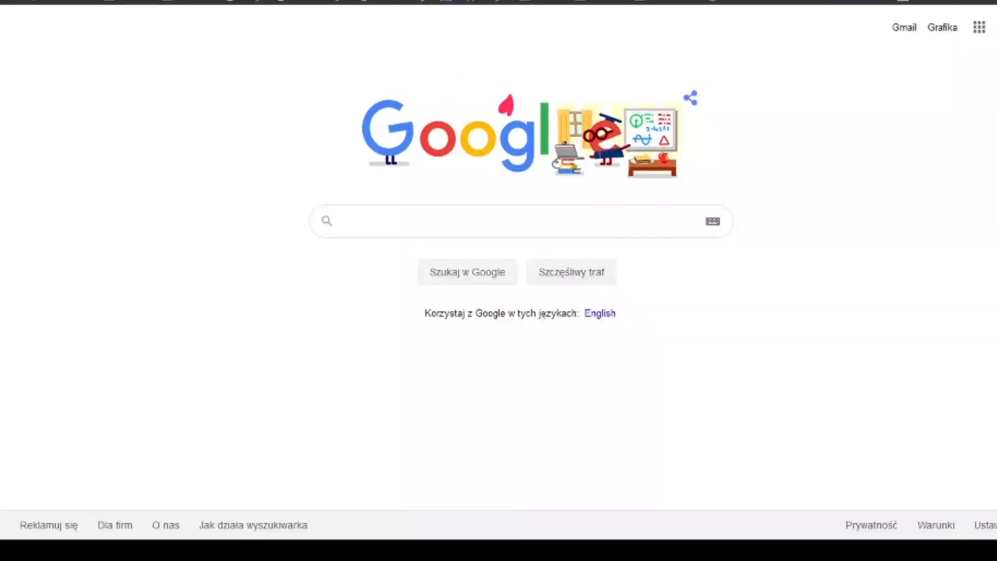
- Search Google for "stargate measurements" and open the dimensioned cross-section drawing from the image results
{"action": "left_click", "coordinate": [371, 214]}
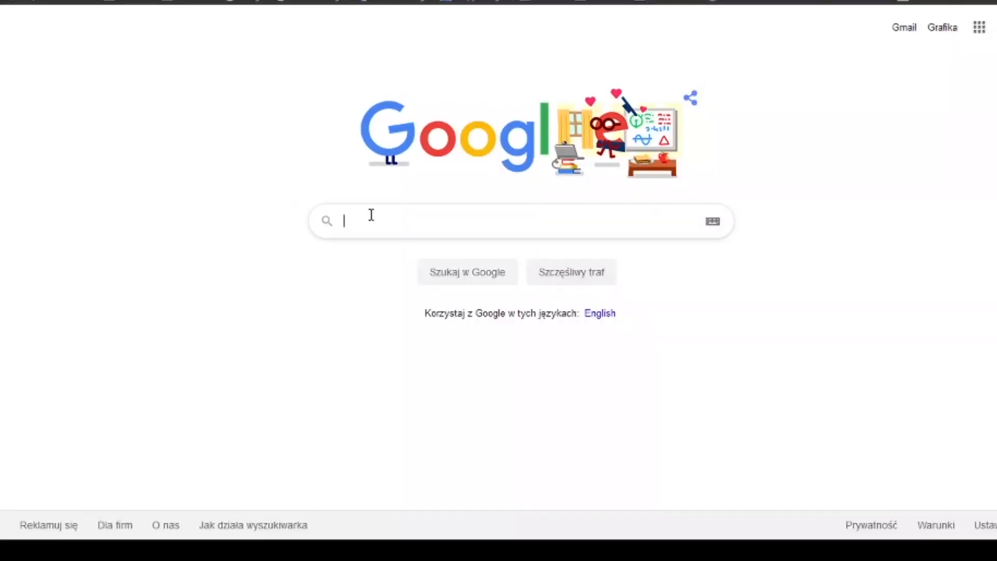
{"action": "type", "text": "stargate "}
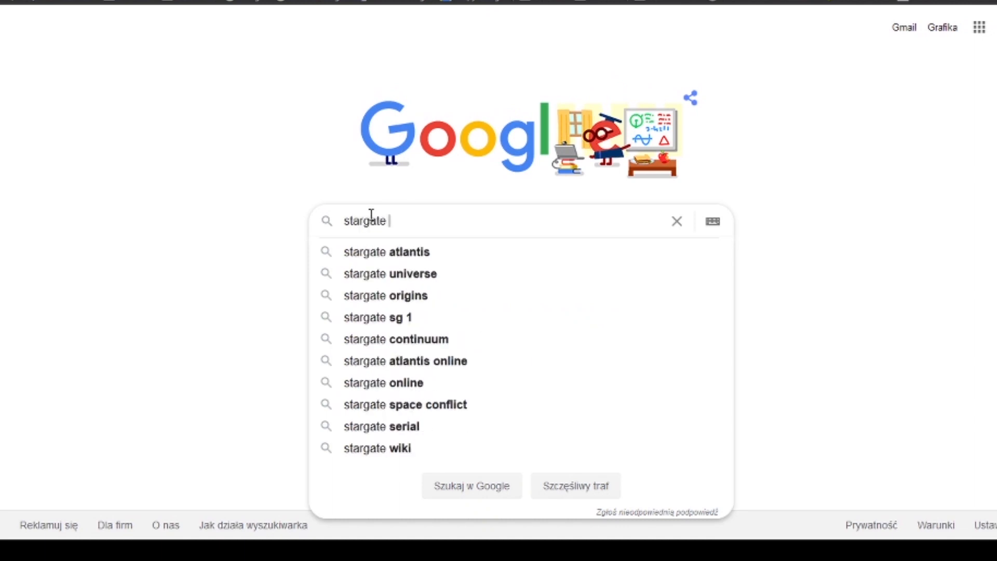
{"action": "type", "text": "measur"}
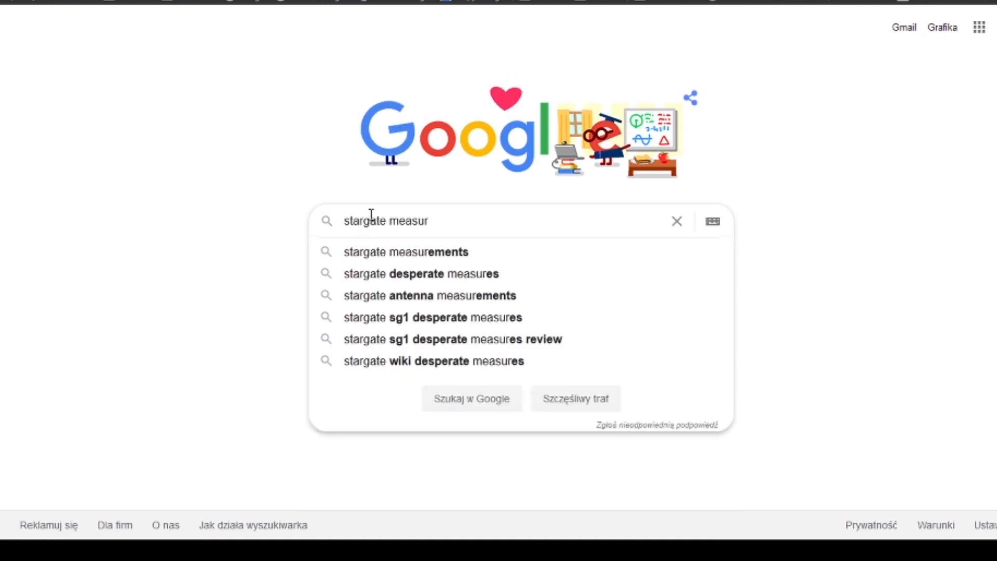
{"action": "left_click", "coordinate": [395, 252]}
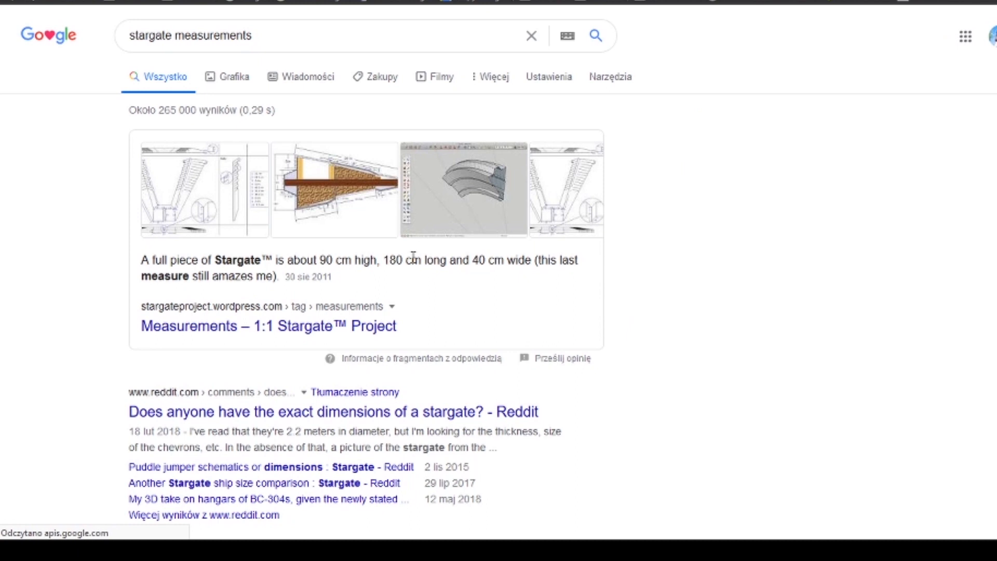
{"action": "left_click", "coordinate": [323, 212]}
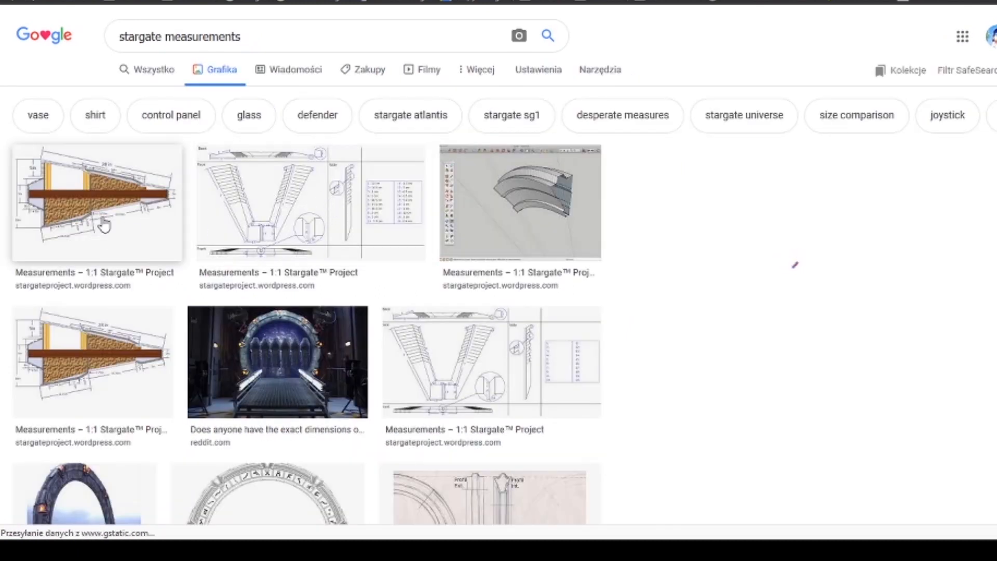
{"action": "left_click", "coordinate": [127, 229]}
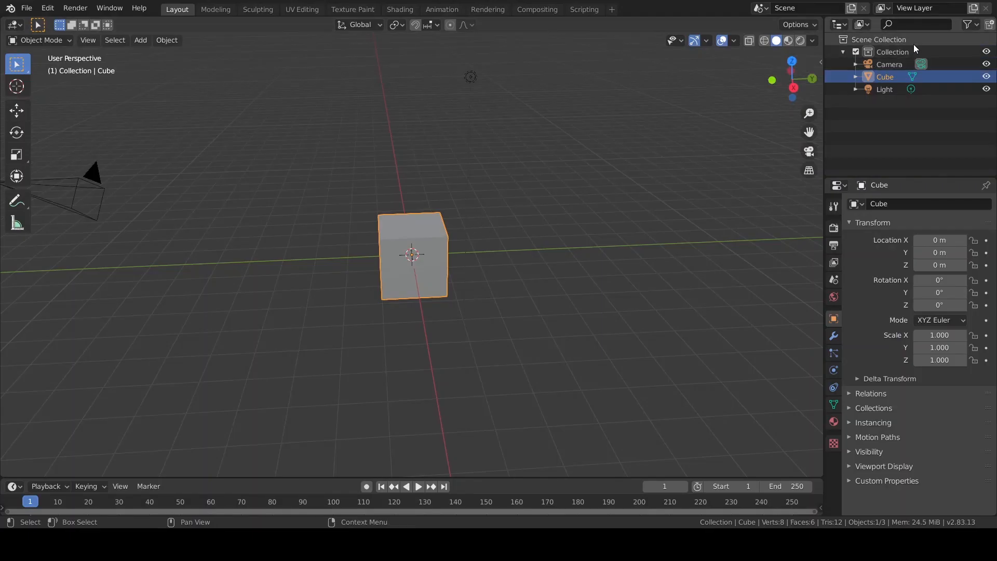
- In Blender, rename the default collection to Light_Camera
{"action": "left_click", "coordinate": [889, 54]}
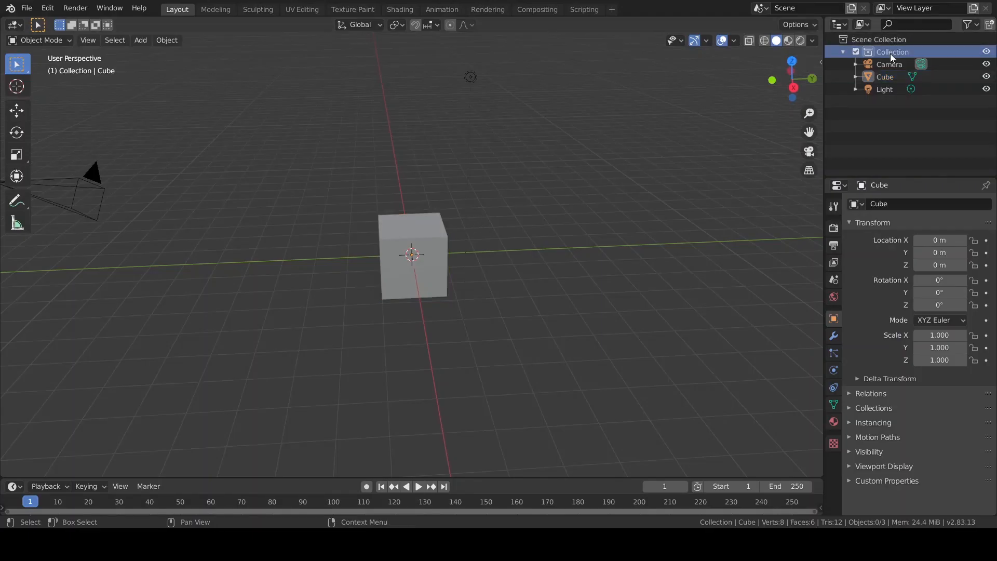
{"action": "double_click", "coordinate": [890, 54]}
{"action": "key", "text": "BackSpace"}
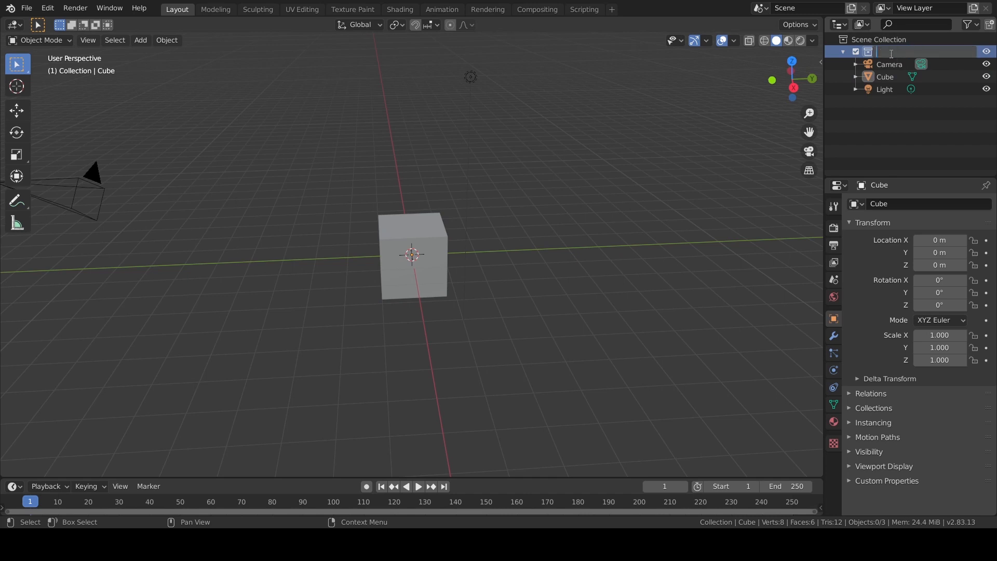
{"action": "type", "text": "Light_Camera"}
{"action": "key", "text": "Return"}
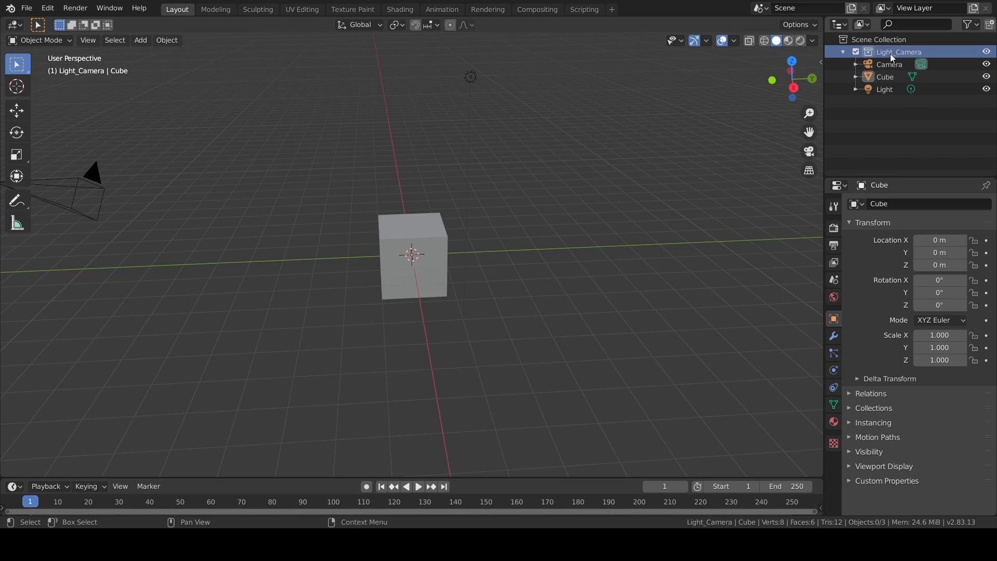
- Add a new collection under the Scene Collection and name it Stargate
{"action": "right_click", "coordinate": [858, 40]}
{"action": "left_click", "coordinate": [834, 39]}
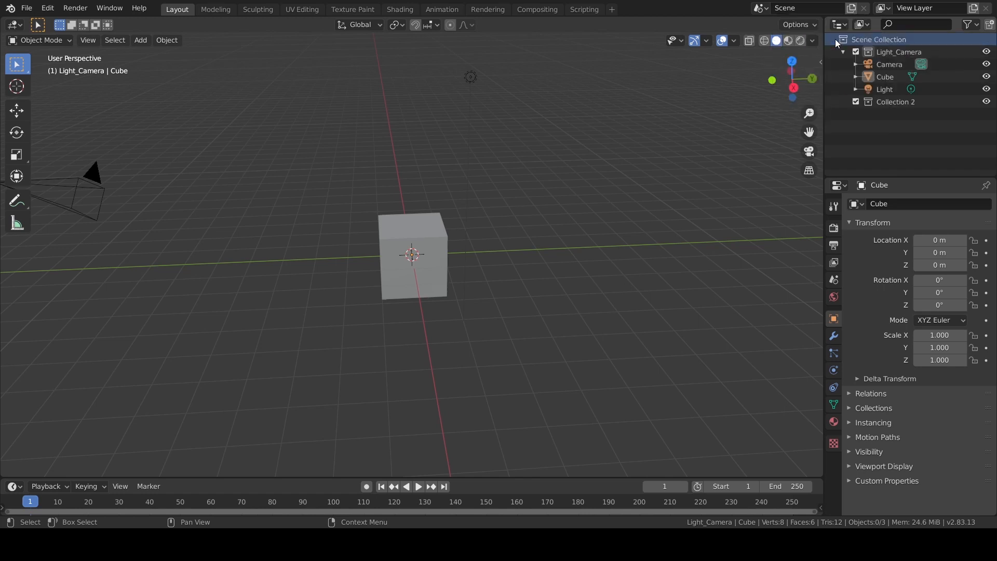
{"action": "double_click", "coordinate": [888, 102]}
{"action": "type", "text": "Stargate"}
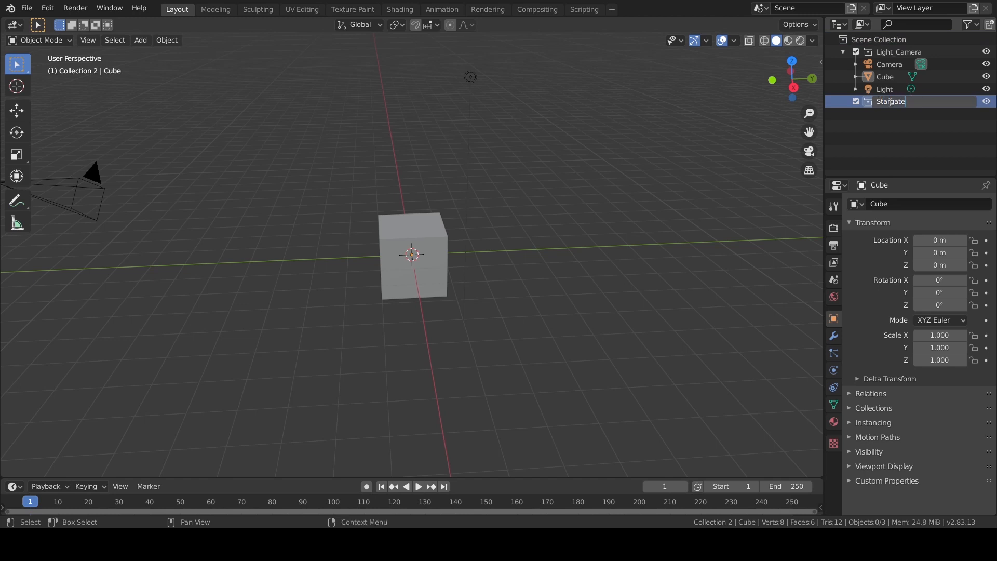
{"action": "key", "text": "Return"}
- Add another collection directly under the Scene Collection and name it Blueprints
{"action": "left_click", "coordinate": [885, 39]}
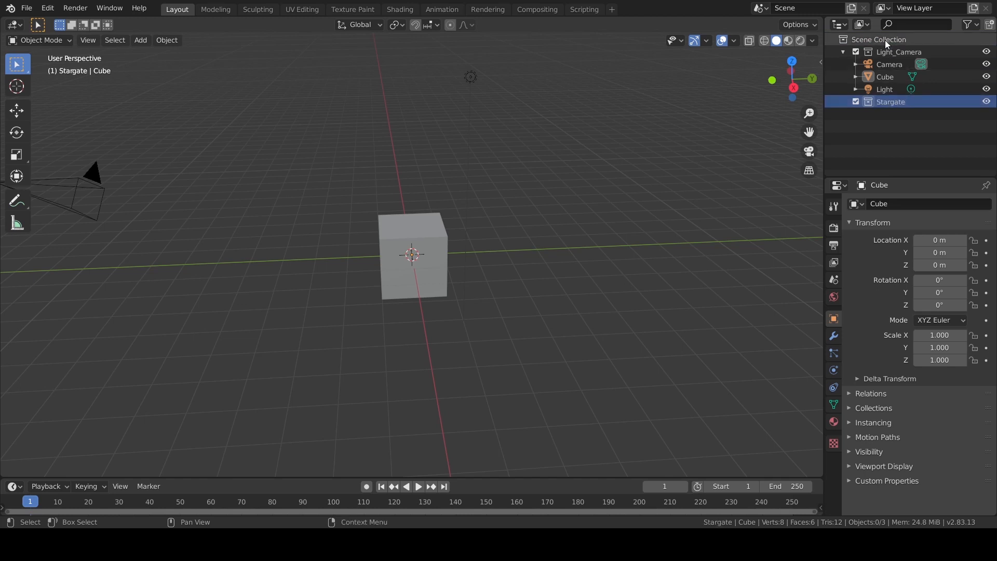
{"action": "right_click", "coordinate": [885, 39]}
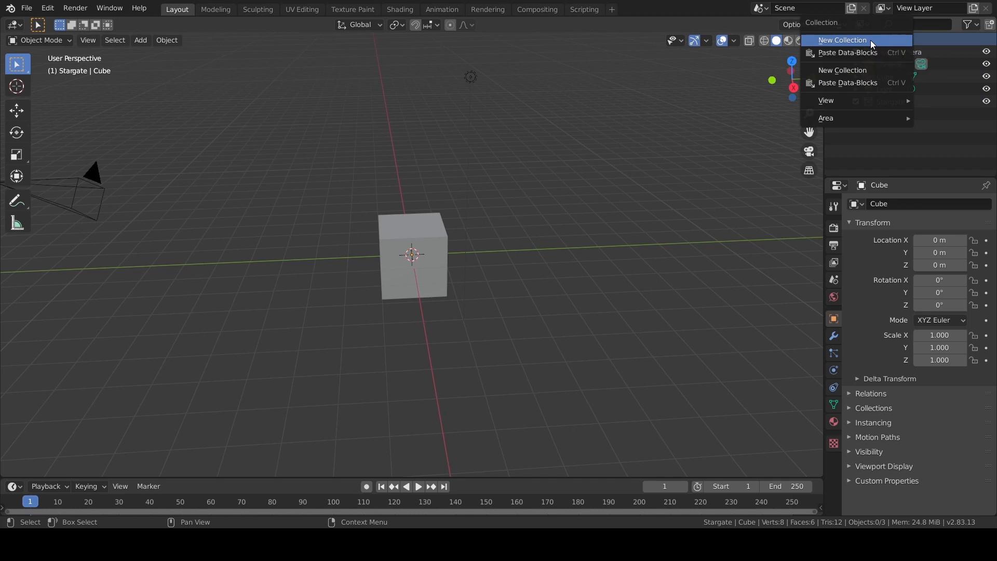
{"action": "left_click", "coordinate": [870, 40]}
{"action": "double_click", "coordinate": [889, 114]}
{"action": "key", "text": "BackSpace"}
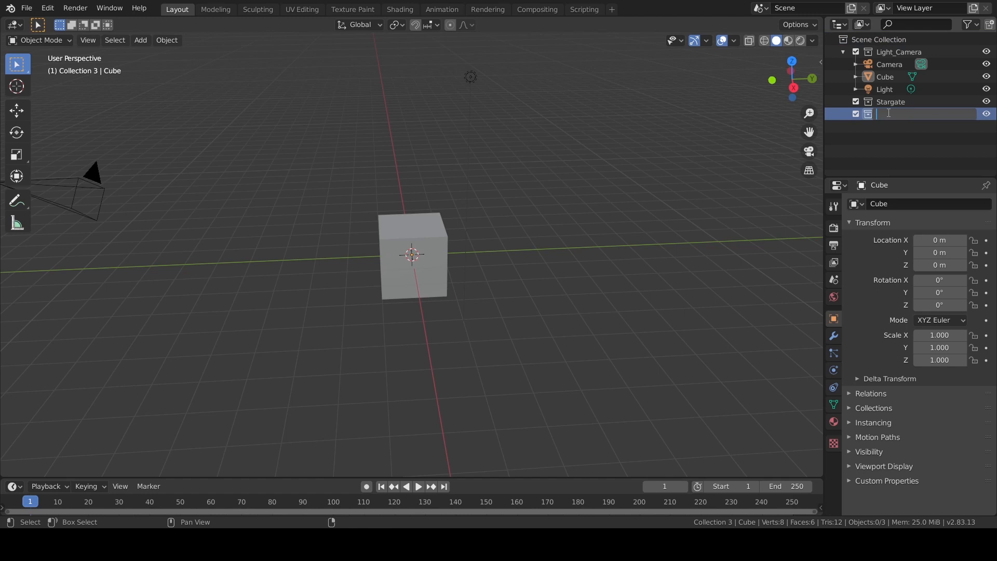
{"action": "type", "text": "Blueprints"}
{"action": "key", "text": "Return"}
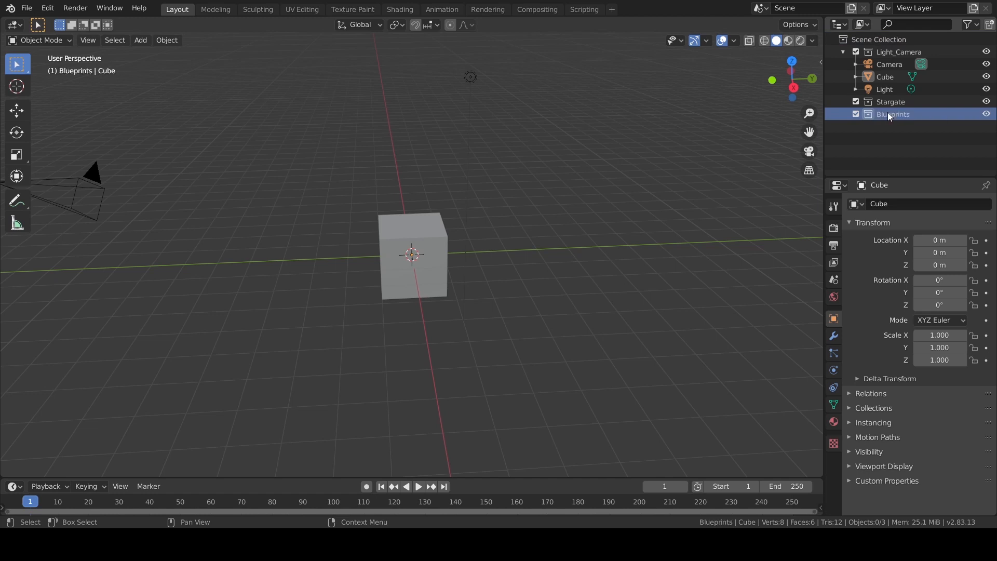
- Move the cube into the Stargate collection, and hide and collapse the Light_Camera collection
{"action": "left_click_drag", "start_coordinate": [887, 75], "coordinate": [886, 103]}
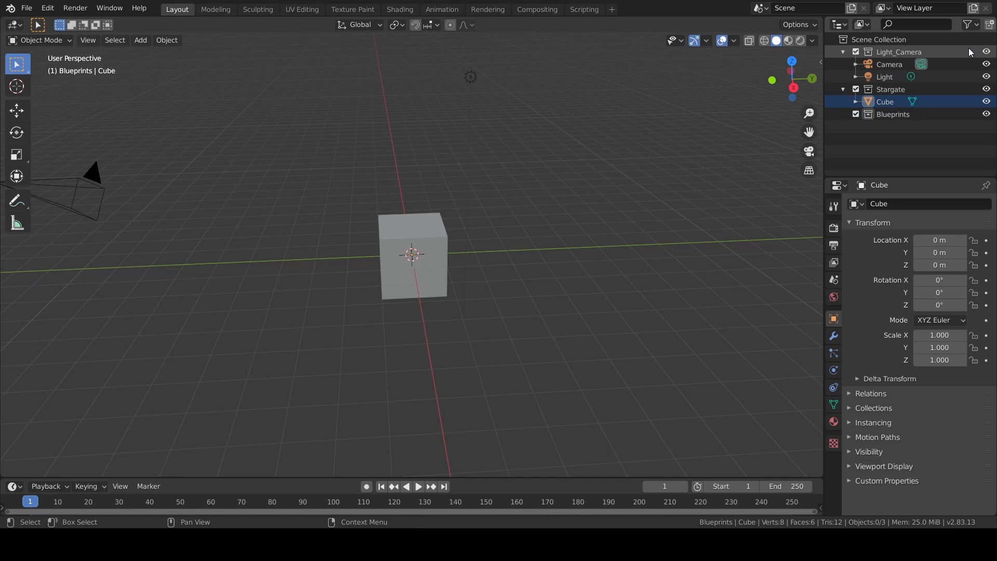
{"action": "left_click", "coordinate": [985, 51]}
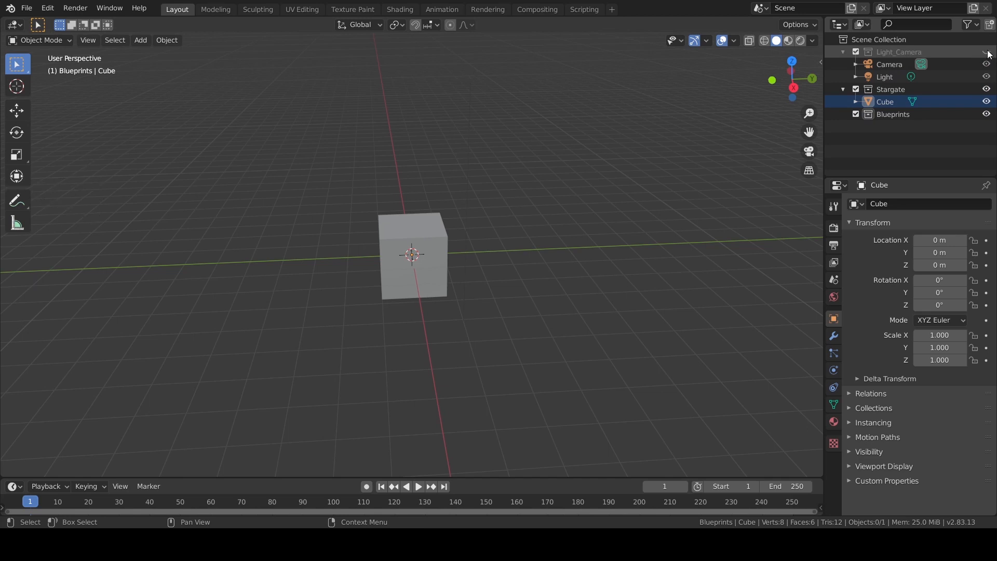
{"action": "left_click", "coordinate": [843, 52]}
- Rename the cube to Stargate.001 and hide the Stargate collection in the viewport
{"action": "left_click", "coordinate": [883, 77]}
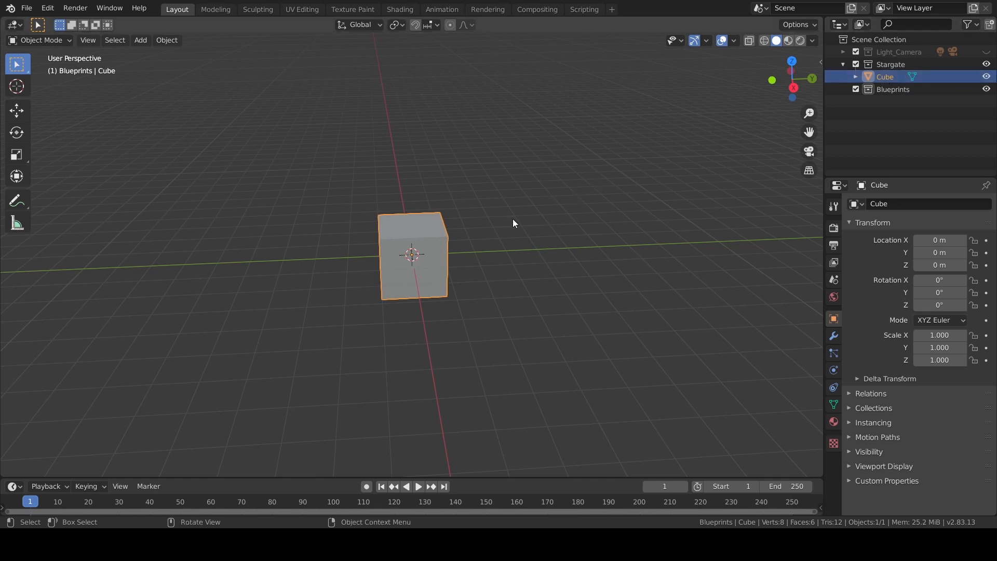
{"action": "key", "text": "F2"}
{"action": "type", "text": "Stargate."}
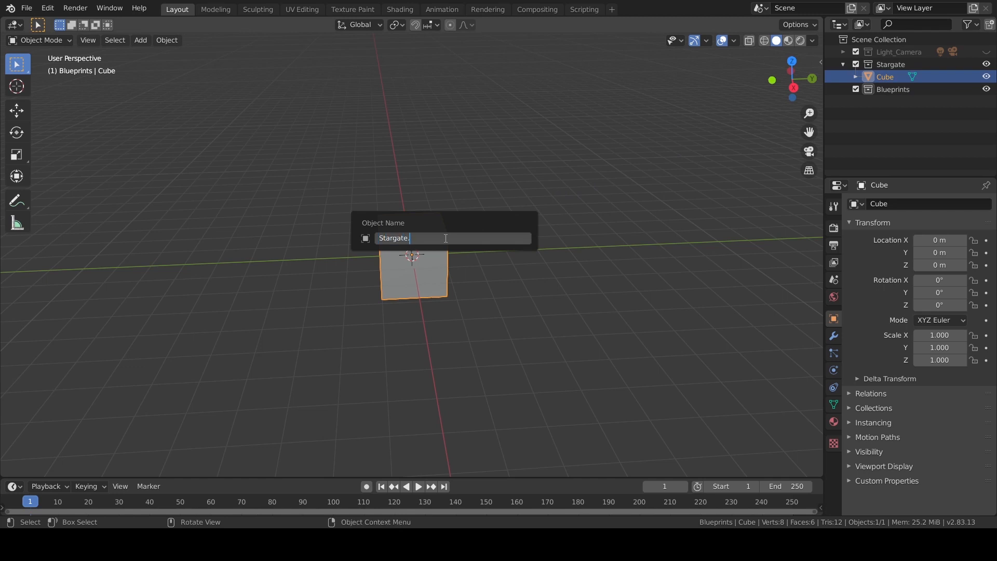
{"action": "type", "text": "001"}
{"action": "key", "text": "Return"}
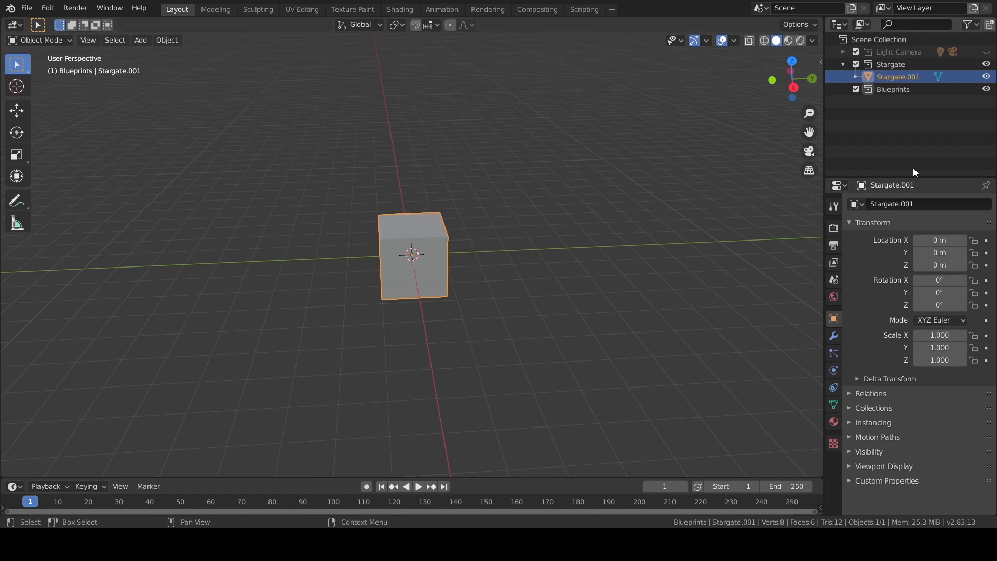
{"action": "middle_click_drag", "start_coordinate": [657, 194], "coordinate": [651, 190]}
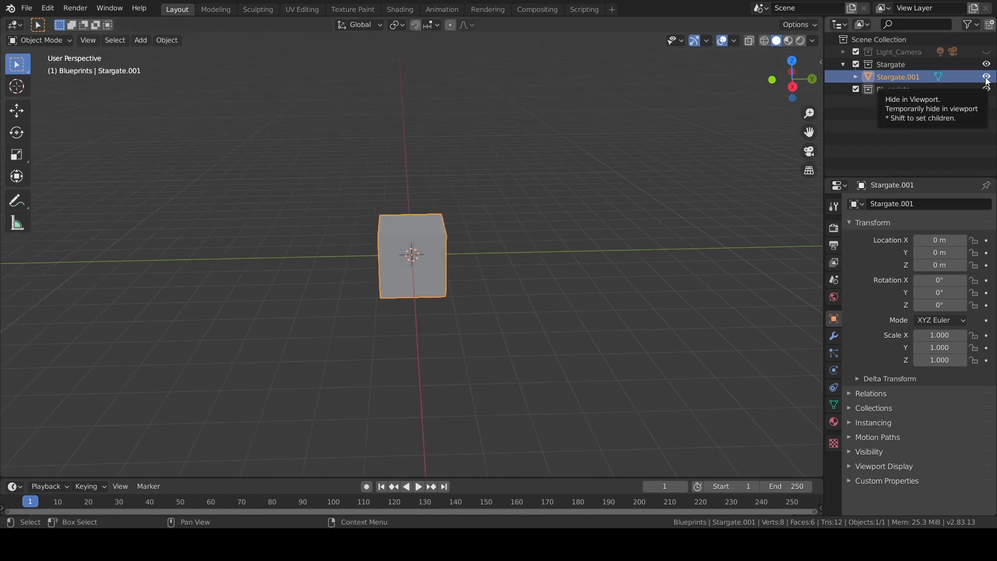
{"action": "left_click", "coordinate": [987, 78]}
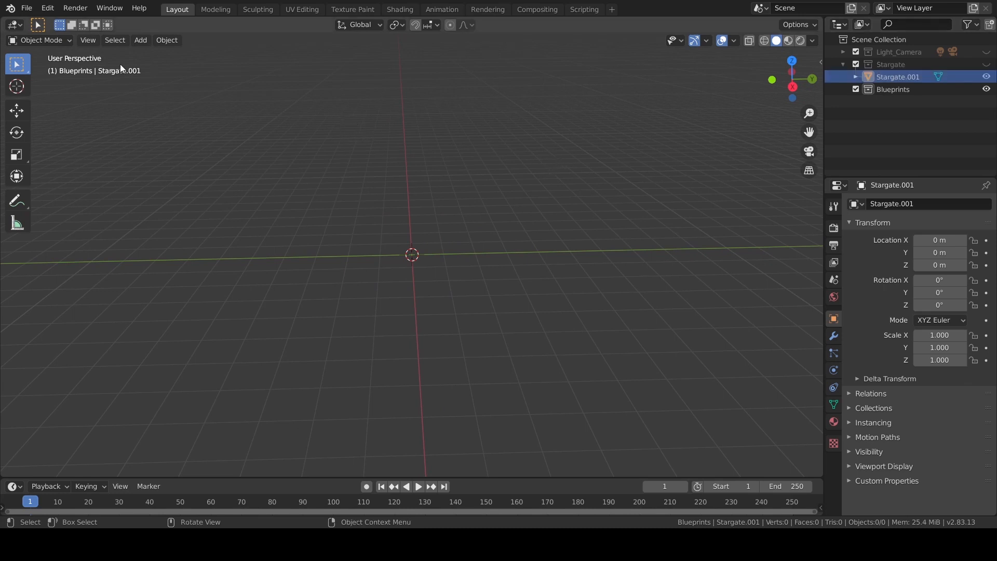
- Import the measure image as a plane into the Blueprints collection, using Images as Planes
{"action": "left_click", "coordinate": [26, 8]}
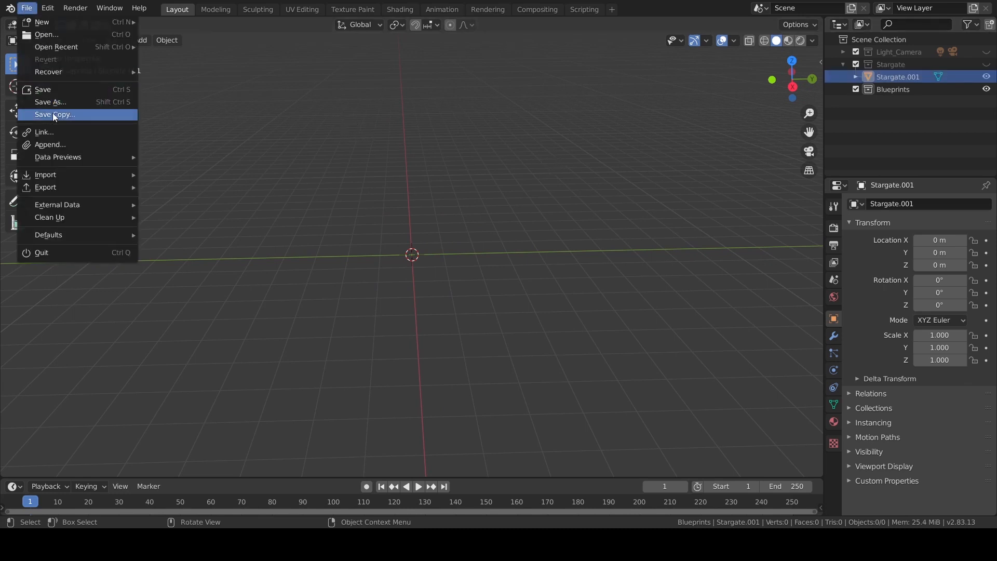
{"action": "mouse_move", "coordinate": [53, 177]}
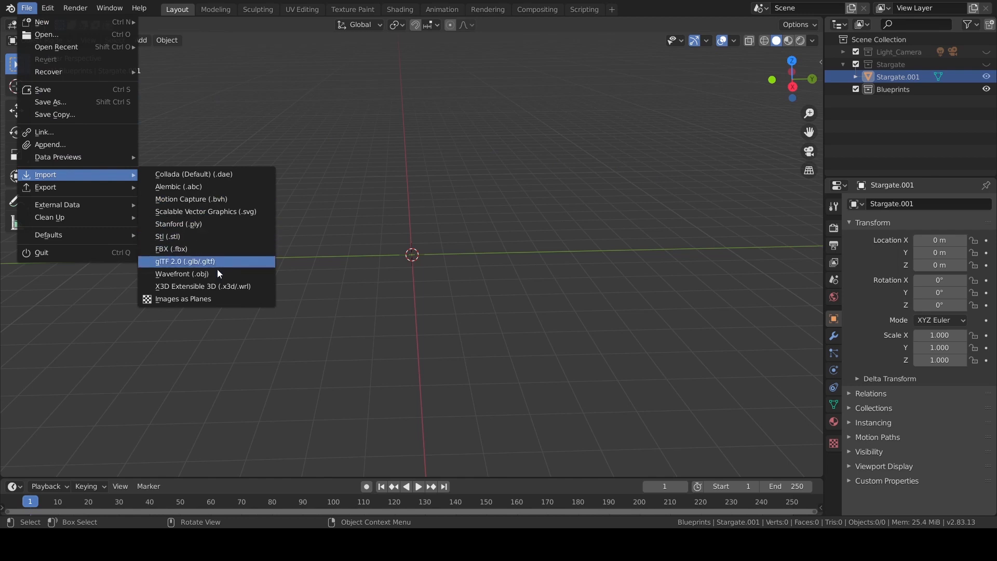
{"action": "left_click", "coordinate": [196, 299]}
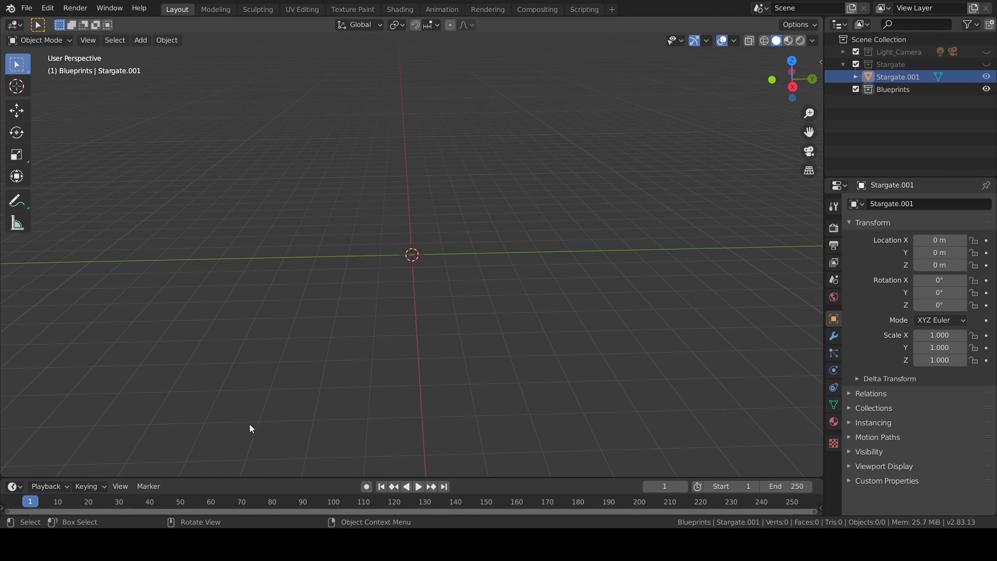
{"action": "left_click", "coordinate": [697, 446]}
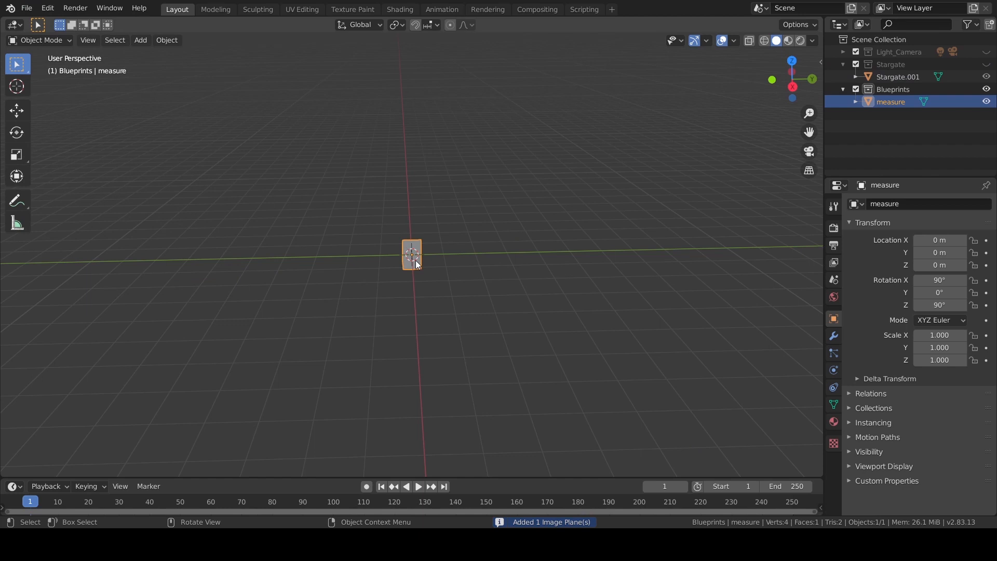
{"action": "key", "text": "KP_3"}
{"action": "scroll", "coordinate": [439, 275], "scroll_direction": "up", "scroll_amount": 8}
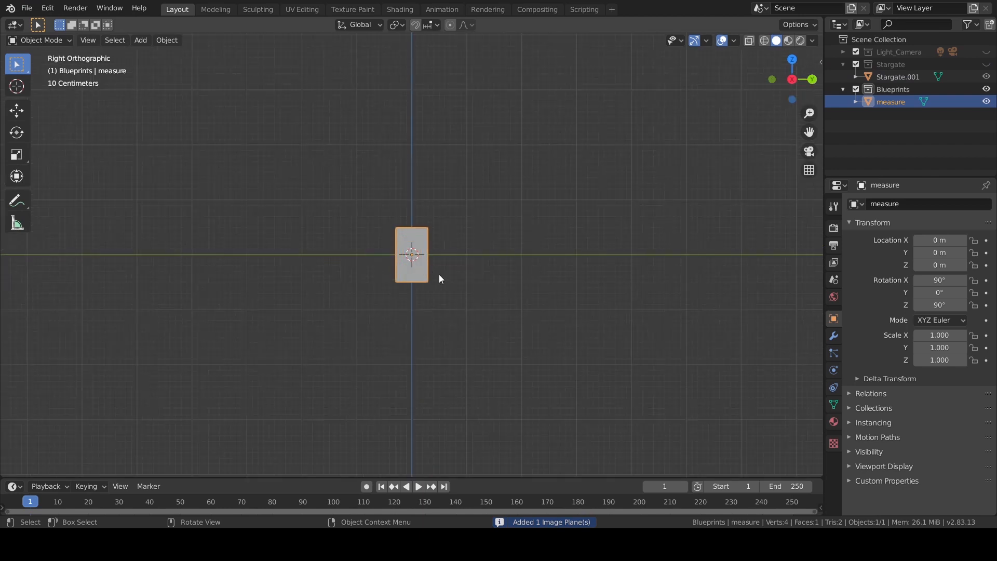
- Switch the viewport to Material Preview shading to show the measure blueprint's image, and deselect the plane
{"action": "scroll", "coordinate": [450, 283], "scroll_direction": "up", "scroll_amount": 1}
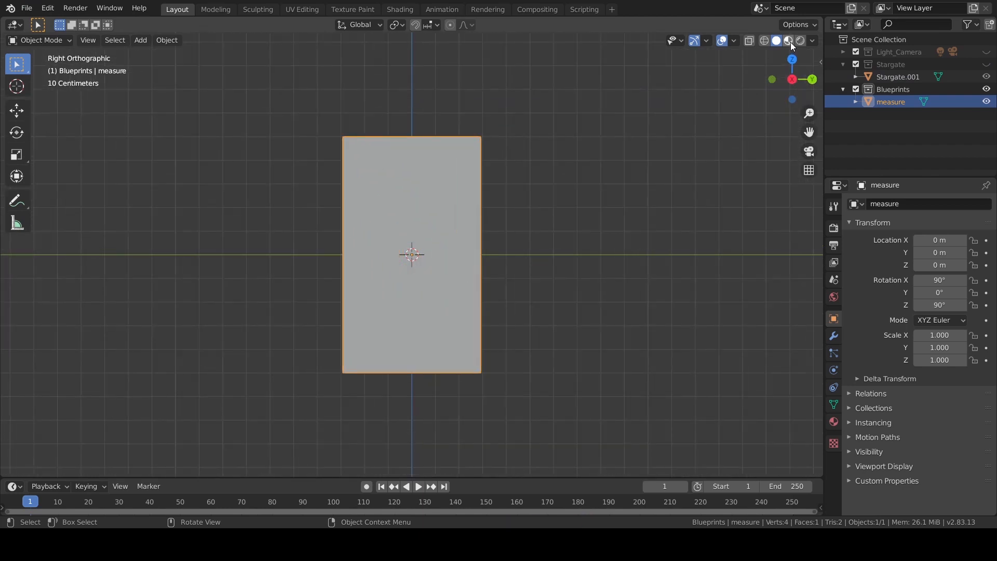
{"action": "left_click", "coordinate": [789, 41]}
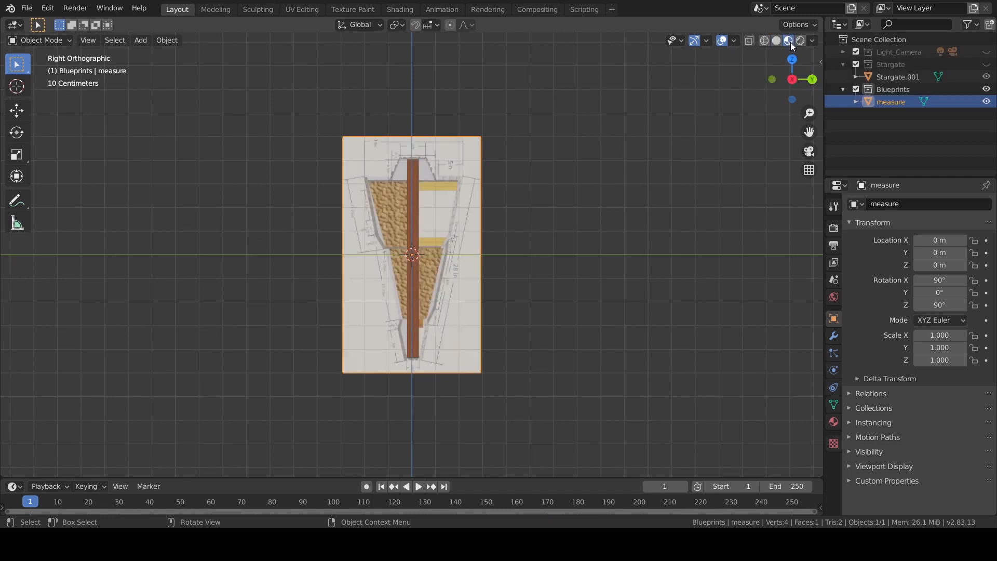
{"action": "scroll", "coordinate": [481, 323], "scroll_direction": "up", "scroll_amount": 4}
{"action": "left_click", "coordinate": [631, 329]}
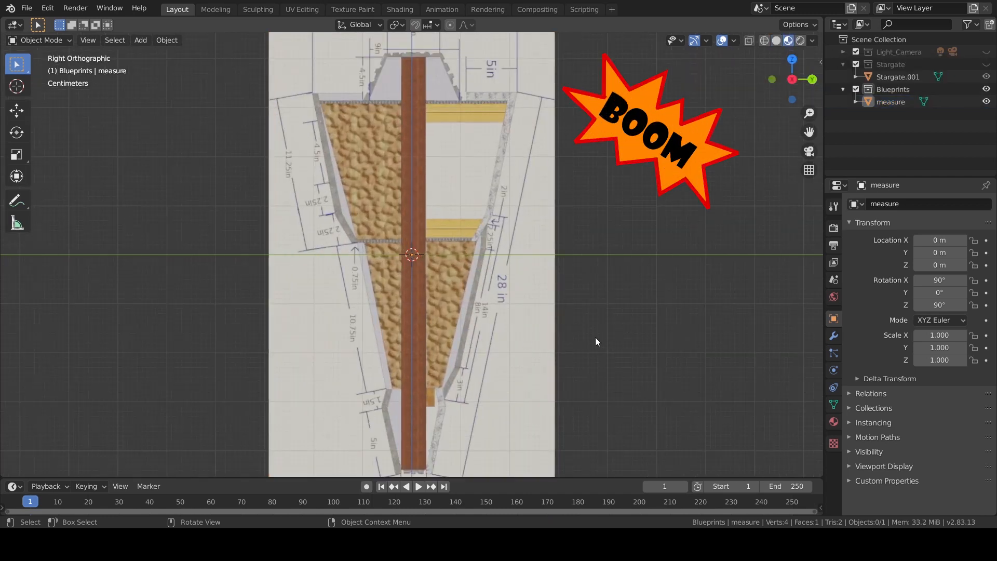
{"action": "scroll", "coordinate": [595, 337], "scroll_direction": "down", "scroll_amount": 2}
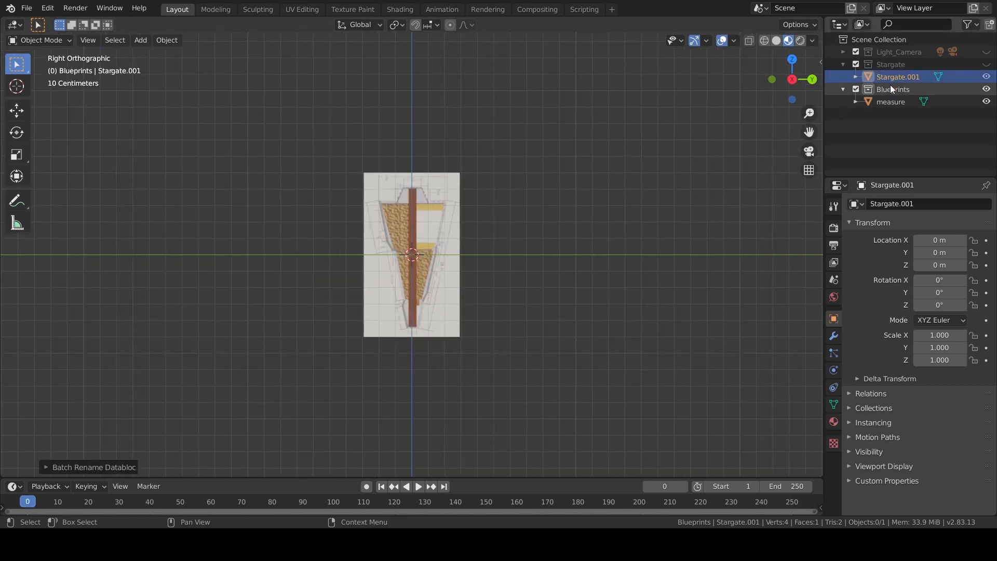
- Unhide the Stargate collection and merge all vertices of Stargate.001 at their center in Edit Mode
{"action": "left_click", "coordinate": [987, 65]}
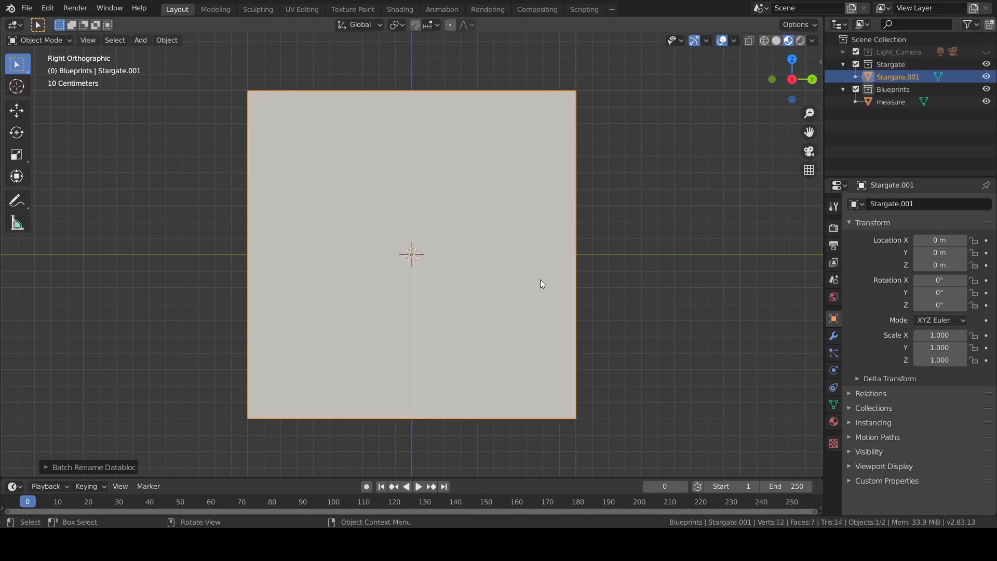
{"action": "key", "text": "ctrl+Tab"}
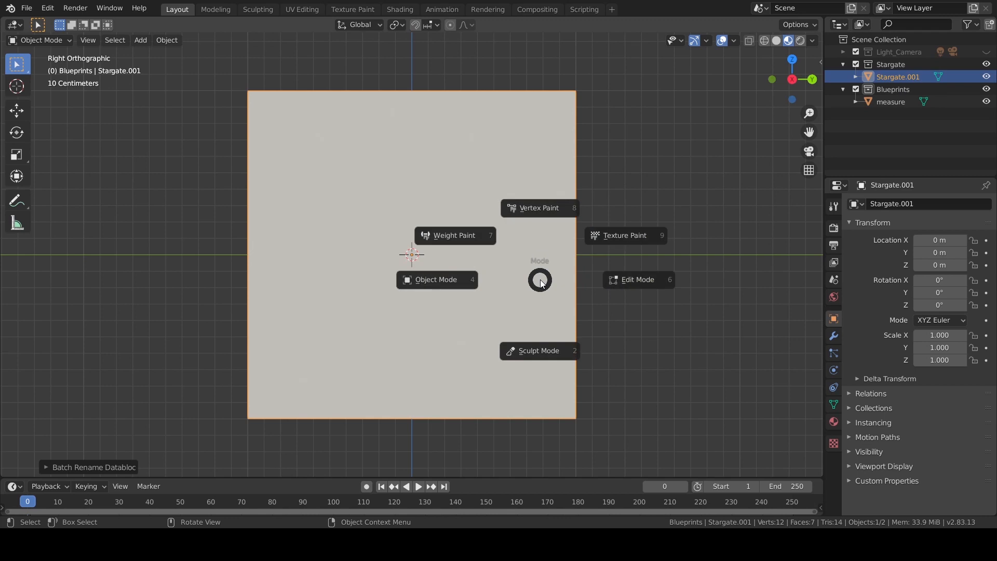
{"action": "left_click", "coordinate": [642, 281]}
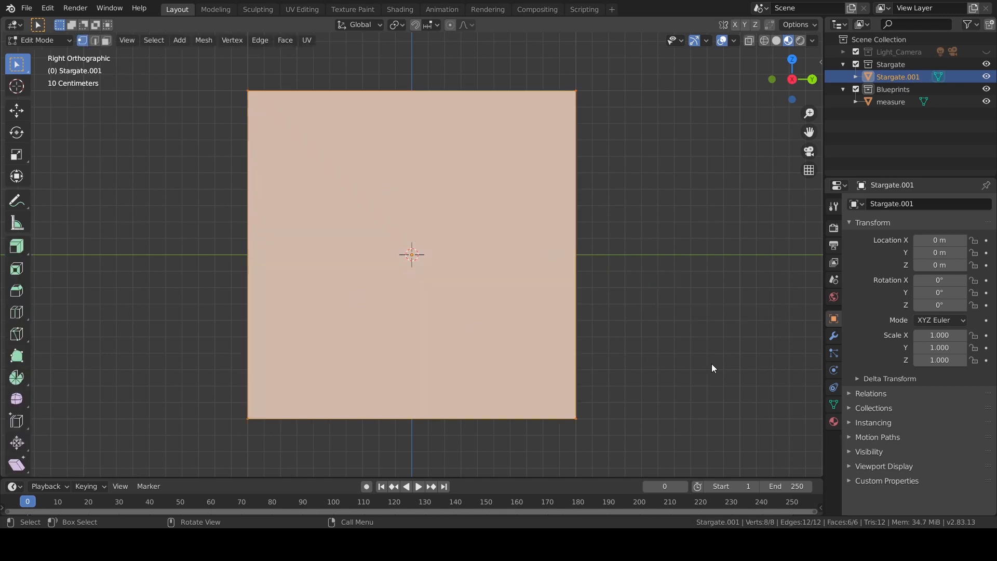
{"action": "key", "text": "m"}
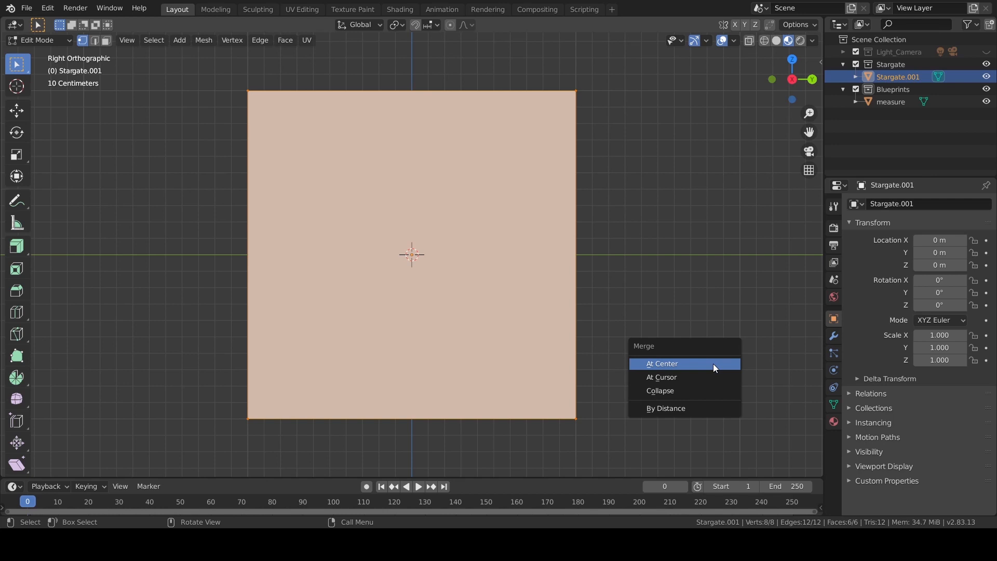
{"action": "left_click", "coordinate": [712, 364]}
{"action": "scroll", "coordinate": [443, 343], "scroll_direction": "up", "scroll_amount": 6}
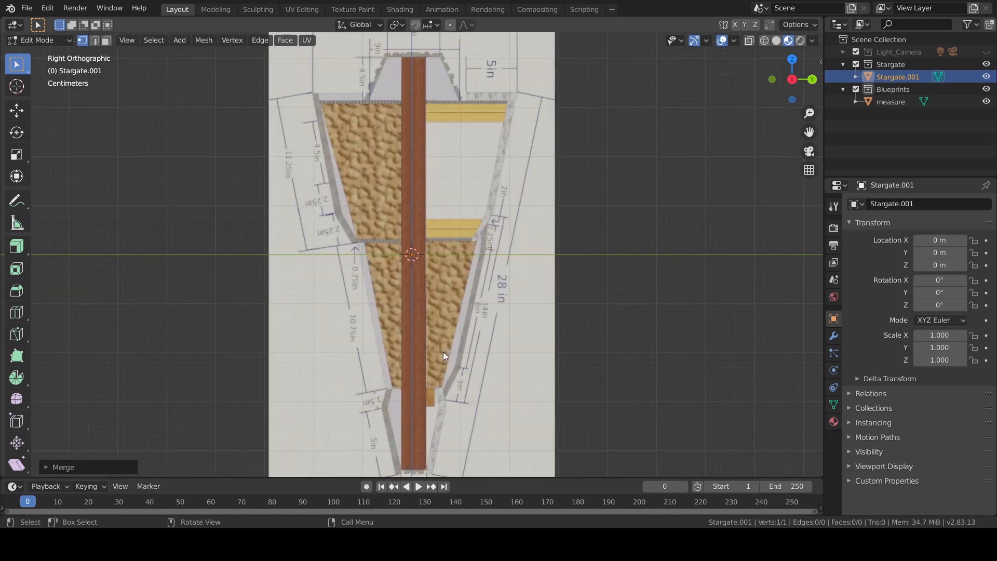
- Move the merged vertex down along Z to the lower end of the blueprint's wooden centre beam
{"action": "scroll", "coordinate": [443, 351], "scroll_direction": "down", "scroll_amount": 1}
{"action": "key", "text": "g"}
{"action": "key", "text": "z"}
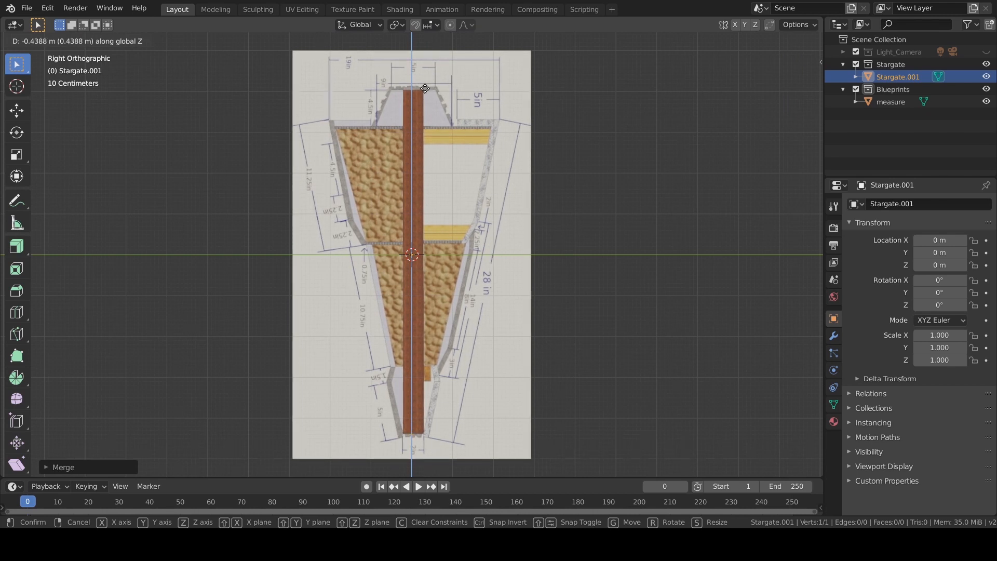
{"action": "left_click", "coordinate": [425, 88]}
{"action": "middle_click_drag", "start_coordinate": [466, 406], "coordinate": [497, 207], "text": "shift"}
{"action": "scroll", "coordinate": [484, 282], "scroll_direction": "up", "scroll_amount": 4}
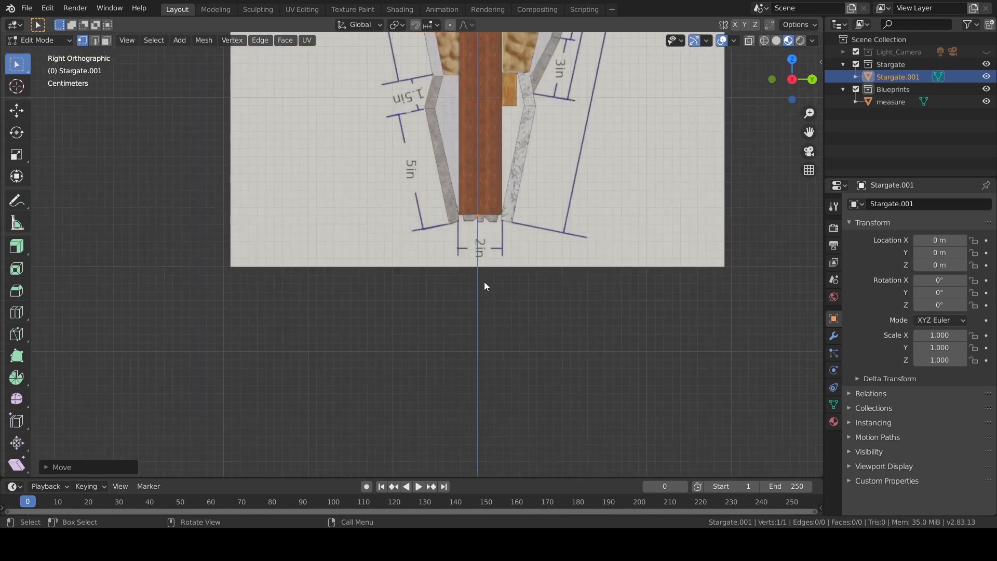
{"action": "scroll", "coordinate": [484, 281], "scroll_direction": "up", "scroll_amount": 3}
{"action": "middle_click_drag", "start_coordinate": [614, 154], "coordinate": [466, 229], "text": "shift"}
{"action": "scroll", "coordinate": [460, 235], "scroll_direction": "up", "scroll_amount": 4}
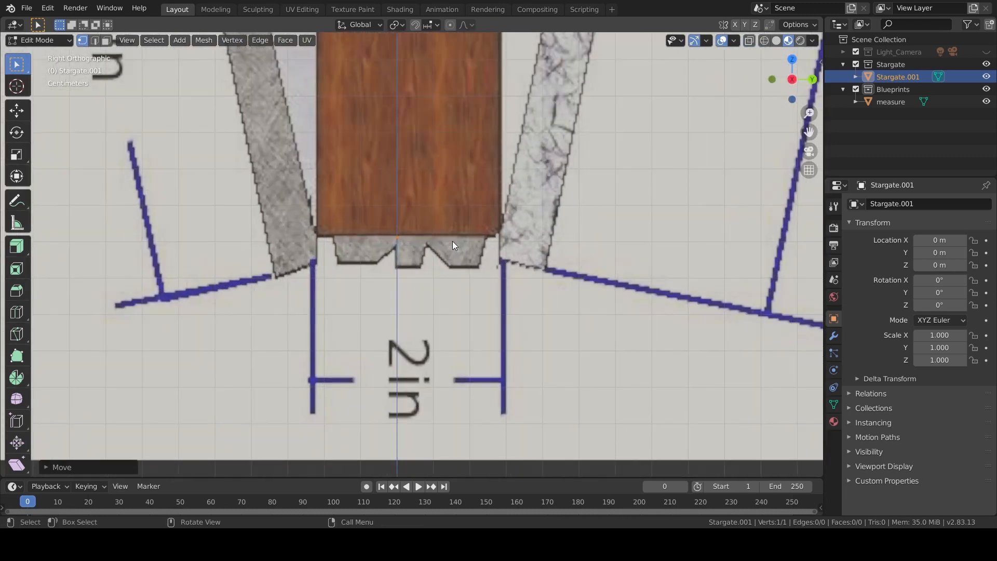
- In Object Mode, shift the measure plane about -0.004 m along Y to centre its wooden beam on the Z axis
{"action": "left_click", "coordinate": [434, 219]}
{"action": "left_click", "coordinate": [886, 102]}
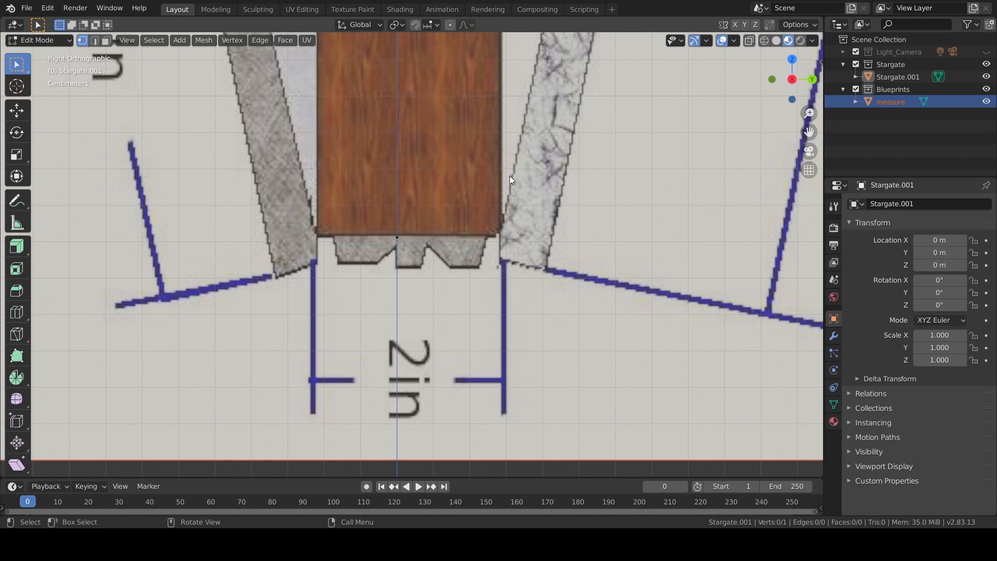
{"action": "key", "text": "Tab"}
{"action": "key", "text": "g"}
{"action": "key", "text": "y"}
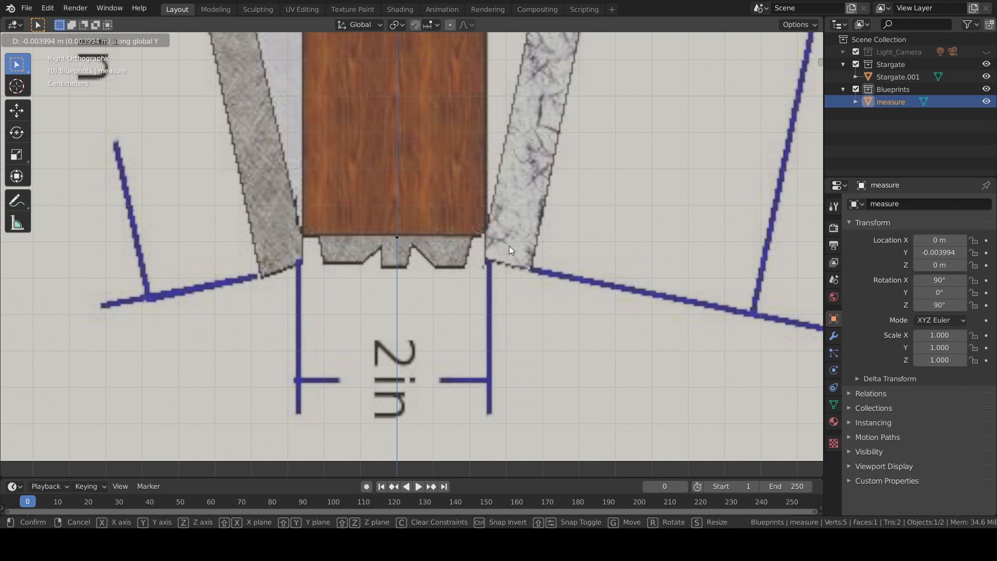
{"action": "left_click", "coordinate": [509, 247]}
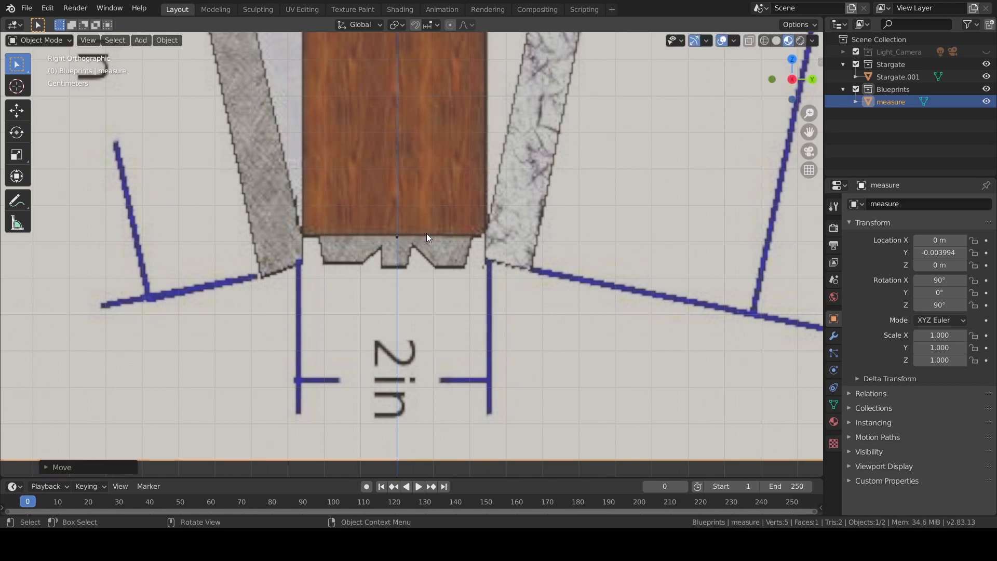
- Return to editing Stargate.001 and move its vertex up about 0.0004 m along Z onto the beam's lower edge
{"action": "left_click", "coordinate": [890, 78]}
{"action": "key", "text": "ctrl+Tab"}
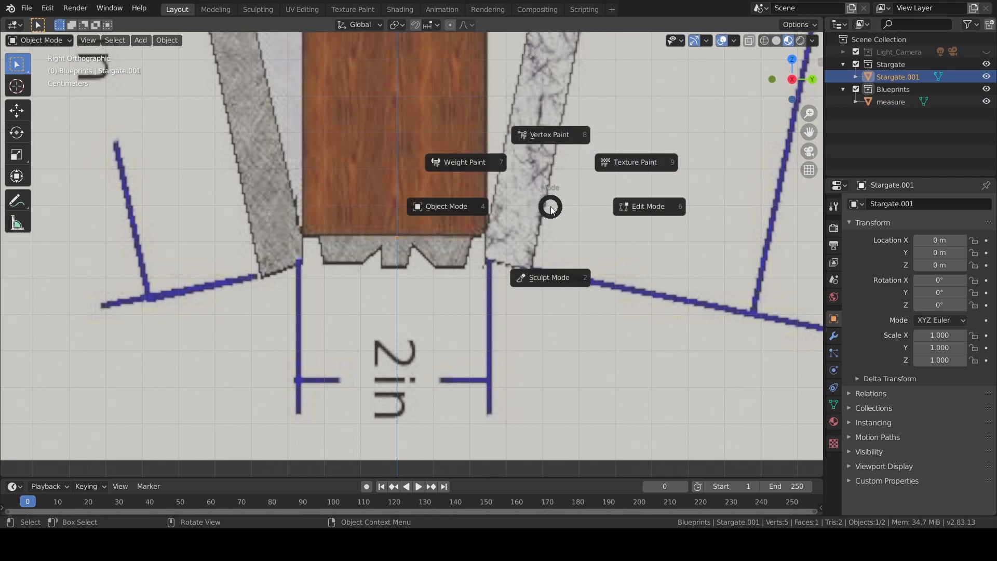
{"action": "left_click", "coordinate": [658, 204]}
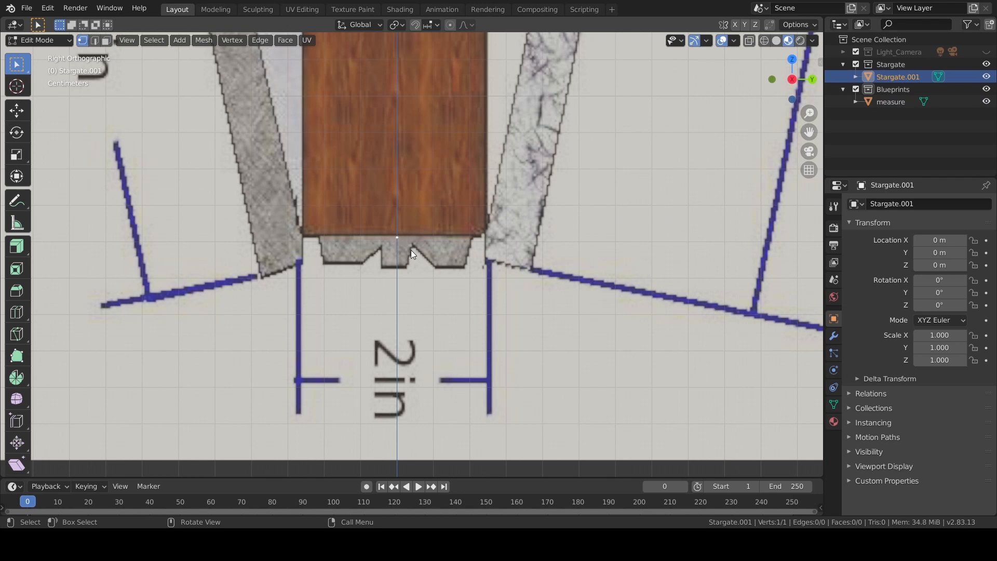
{"action": "key", "text": "g"}
{"action": "key", "text": "z"}
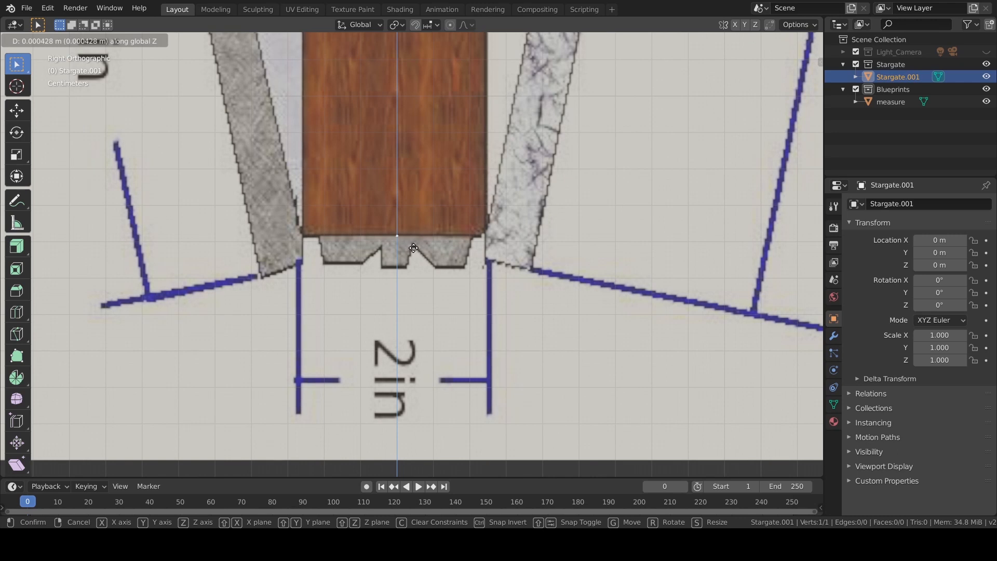
{"action": "left_click", "coordinate": [413, 248]}
- Extrude the vertex along Y to the beam's lower left corner, and extrude again down along Z to the wall's inner tip
{"action": "key", "text": "e"}
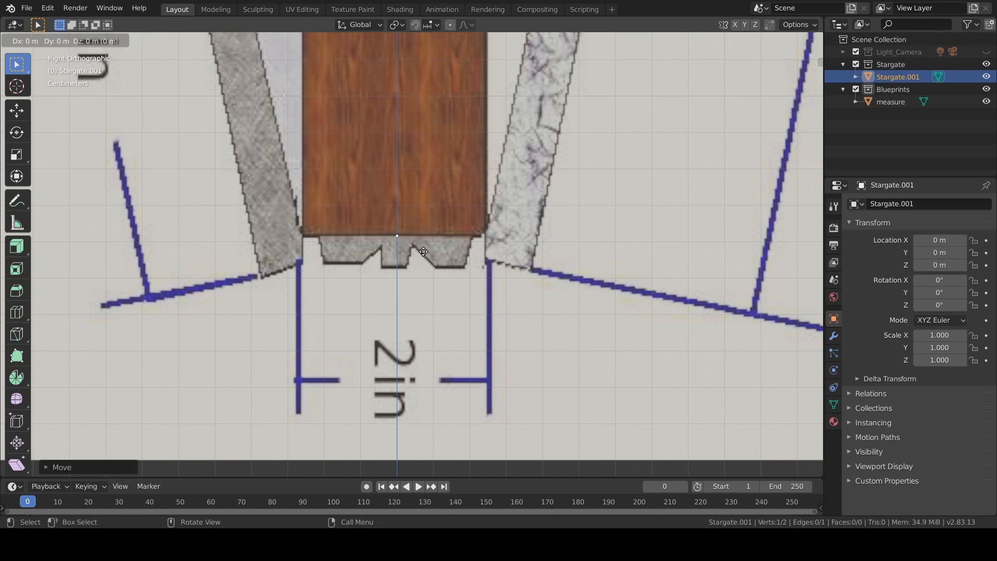
{"action": "key", "text": "y"}
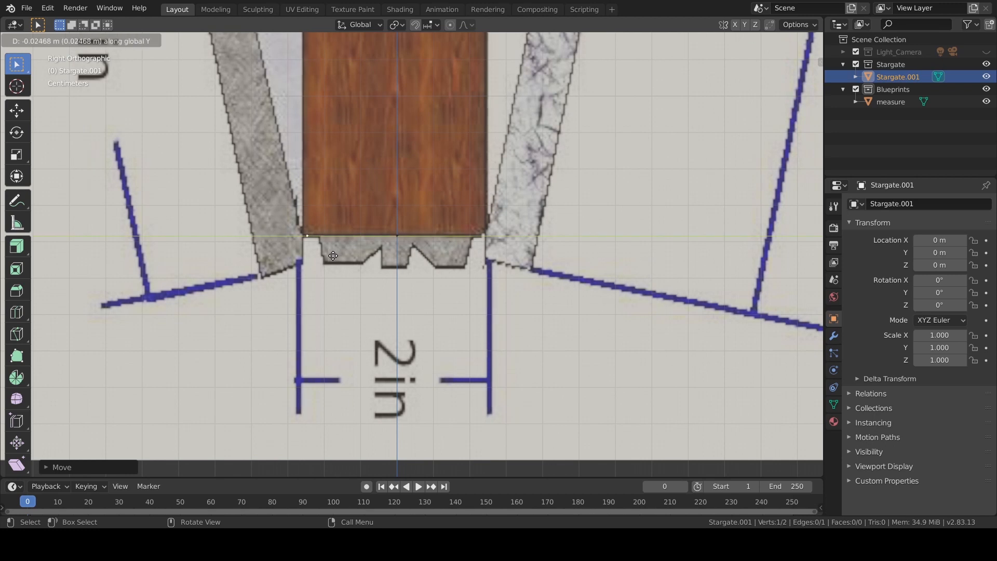
{"action": "left_click", "coordinate": [329, 263]}
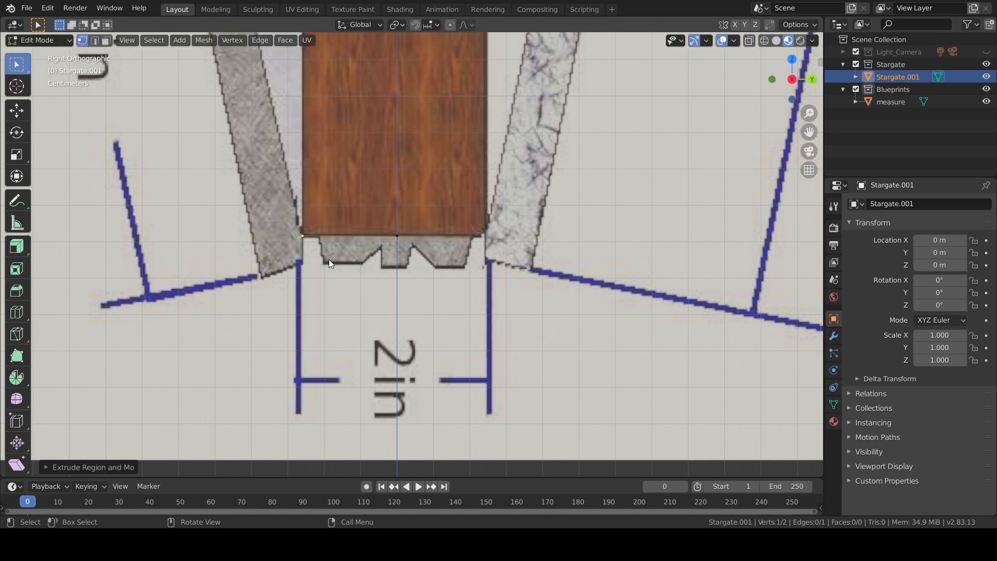
{"action": "key", "text": "e"}
{"action": "key", "text": "z"}
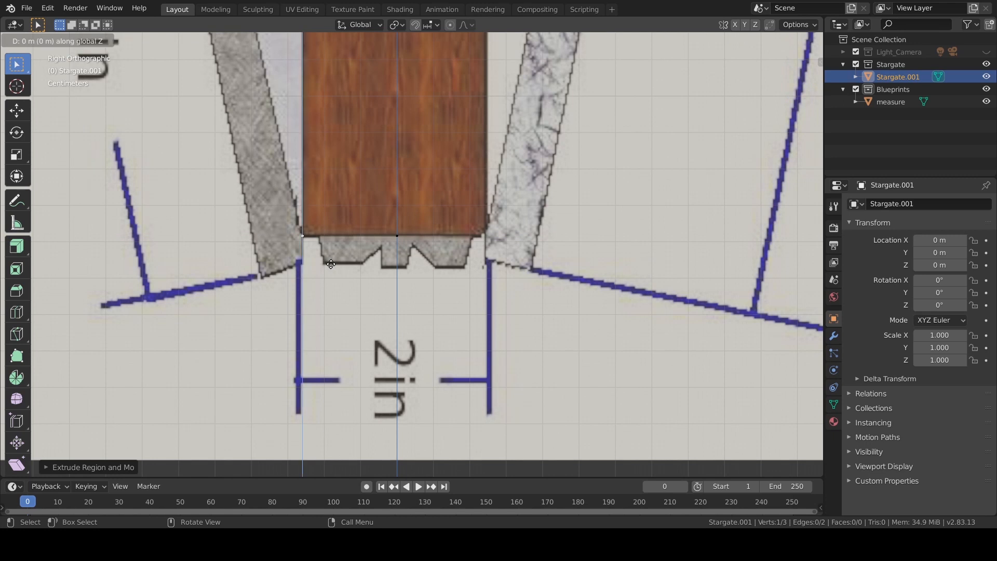
{"action": "left_click", "coordinate": [339, 290]}
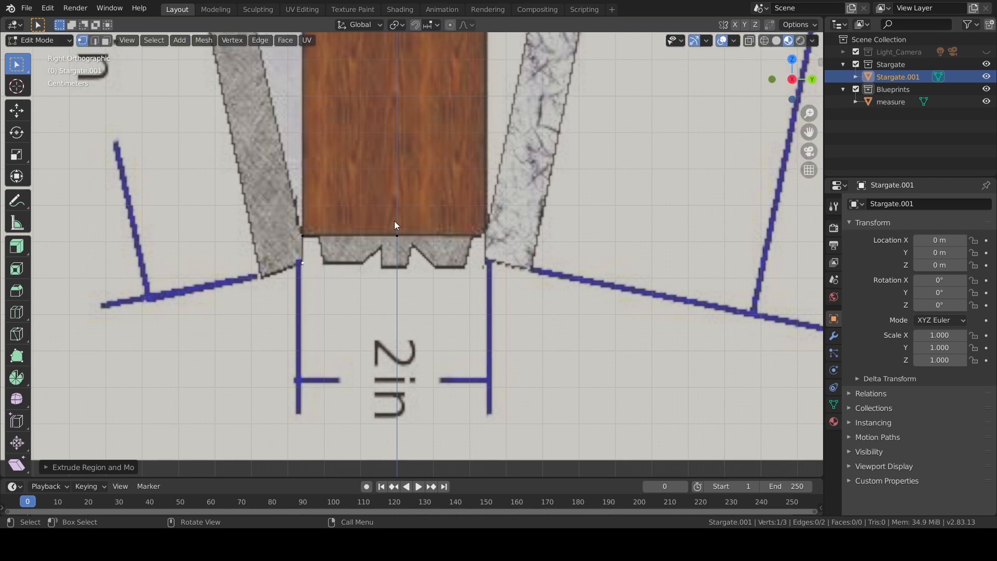
- Extrude the profile to the bottom outer corner of the left 5in wall and fine-tune the new vertex's position
{"action": "scroll", "coordinate": [347, 150], "scroll_direction": "down", "scroll_amount": 8}
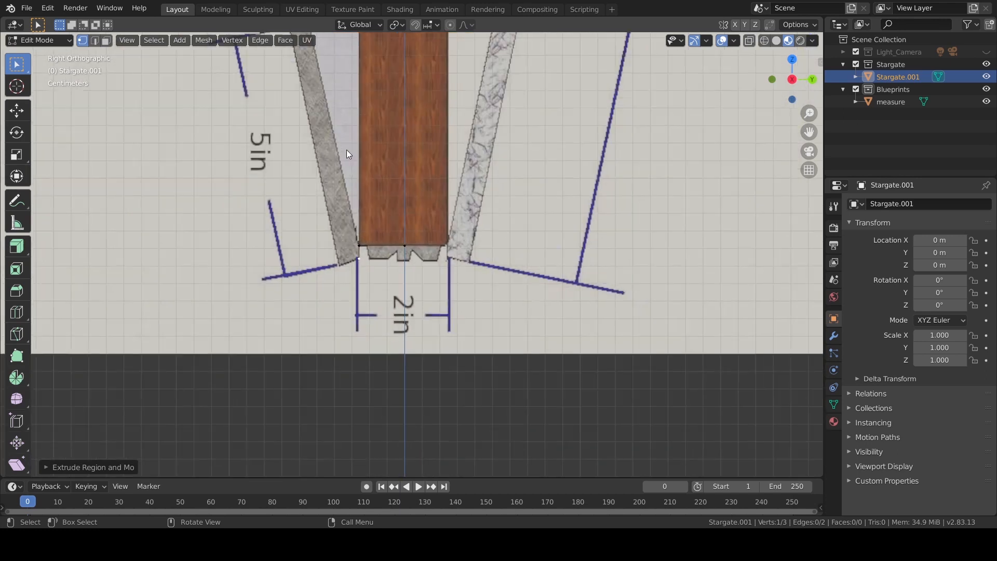
{"action": "middle_click_drag", "start_coordinate": [386, 95], "coordinate": [387, 311], "text": "shift"}
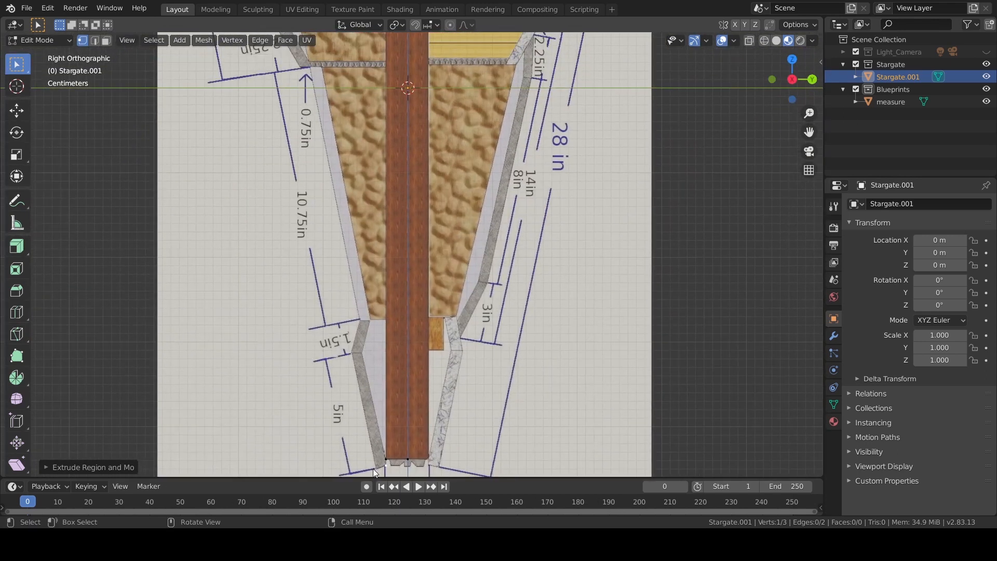
{"action": "scroll", "coordinate": [330, 178], "scroll_direction": "up", "scroll_amount": 6, "text": "shift"}
{"action": "middle_click_drag", "start_coordinate": [327, 204], "coordinate": [347, 96]}
{"action": "scroll", "coordinate": [395, 174], "scroll_direction": "down", "scroll_amount": 4}
{"action": "middle_click_drag", "start_coordinate": [397, 186], "coordinate": [383, 255], "text": "shift"}
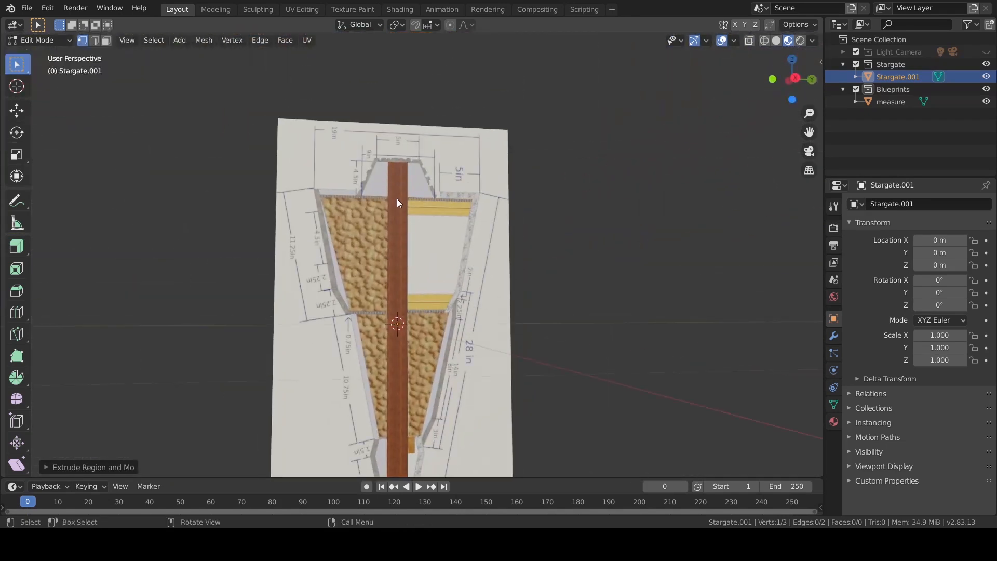
{"action": "middle_click_drag", "start_coordinate": [407, 293], "coordinate": [444, 155], "text": "shift"}
{"action": "middle_click_drag", "start_coordinate": [445, 156], "coordinate": [434, 193]}
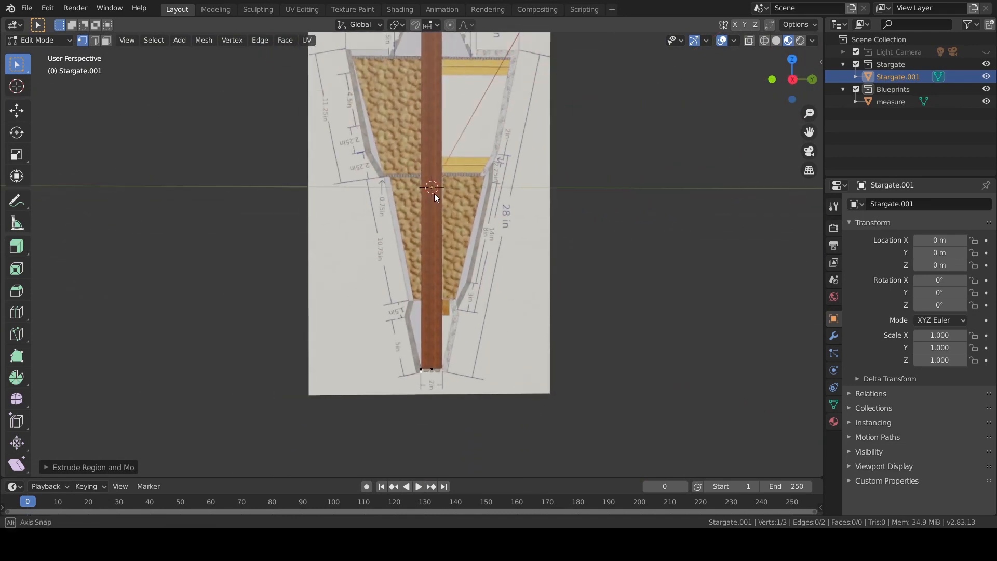
{"action": "scroll", "coordinate": [440, 347], "scroll_direction": "up", "scroll_amount": 10}
{"action": "key", "text": "e"}
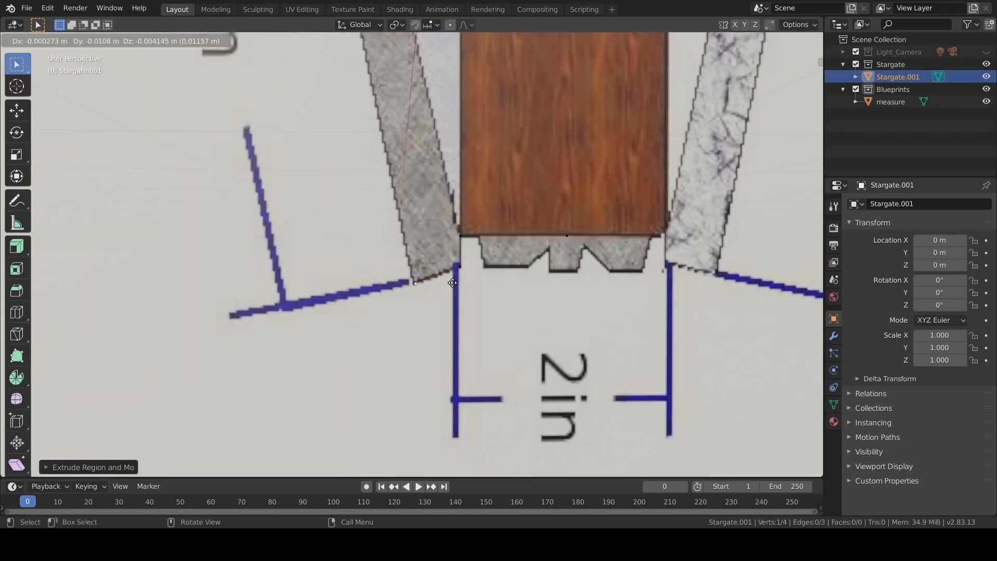
{"action": "left_click", "coordinate": [452, 282]}
{"action": "scroll", "coordinate": [452, 282], "scroll_direction": "down", "scroll_amount": 4}
{"action": "middle_click_drag", "start_coordinate": [451, 155], "coordinate": [459, 417], "text": "shift"}
{"action": "key", "text": "g"}
{"action": "left_click", "coordinate": [462, 300]}
- Extrude the outline up the outside of the left 5in wall and along the 1.5in section to its upper corner
{"action": "middle_click_drag", "start_coordinate": [462, 300], "coordinate": [456, 131], "text": "shift"}
{"action": "key", "text": "e"}
{"action": "left_click", "coordinate": [387, 126]}
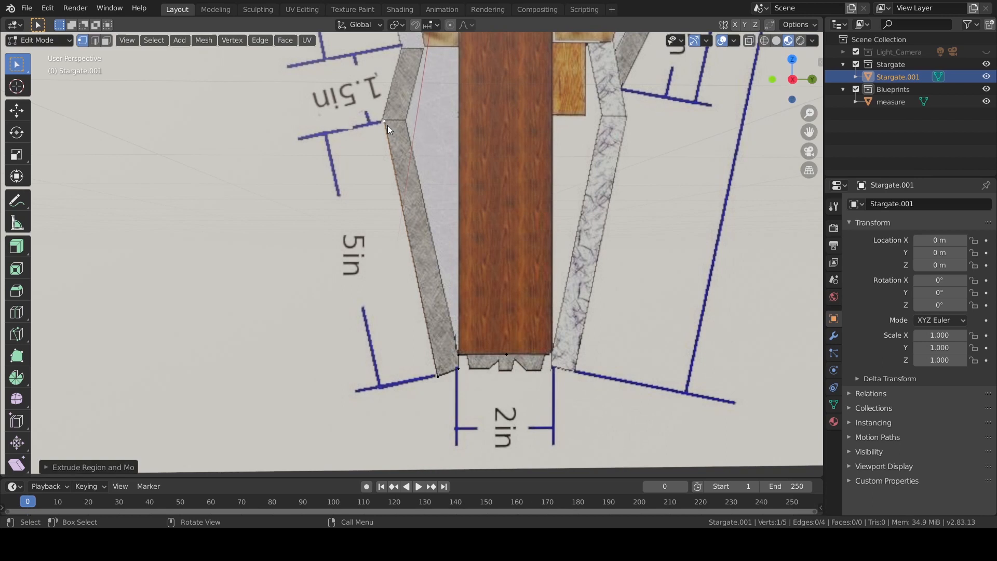
{"action": "middle_click_drag", "start_coordinate": [387, 126], "coordinate": [417, 286], "text": "shift"}
{"action": "scroll", "coordinate": [437, 304], "scroll_direction": "up", "scroll_amount": 4}
{"action": "key", "text": "e"}
{"action": "left_click", "coordinate": [477, 137]}
- Extrude the outline up along the left 10.75in section to the middle ledge and adjust the end vertex to the blueprint
{"action": "scroll", "coordinate": [469, 146], "scroll_direction": "down", "scroll_amount": 8}
{"action": "middle_click_drag", "start_coordinate": [431, 173], "coordinate": [451, 329], "text": "shift"}
{"action": "key", "text": "e"}
{"action": "left_click", "coordinate": [391, 449]}
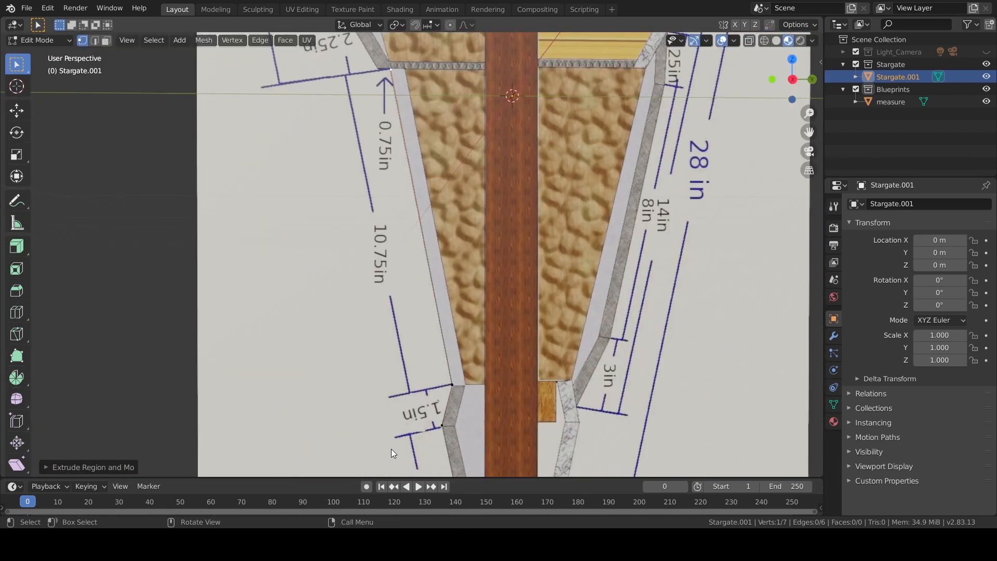
{"action": "middle_click_drag", "start_coordinate": [429, 123], "coordinate": [507, 372], "text": "shift"}
{"action": "scroll", "coordinate": [507, 371], "scroll_direction": "up", "scroll_amount": 8}
{"action": "key", "text": "g"}
{"action": "left_click", "coordinate": [507, 375]}
- Extrude outward to the ledge's outer corner and up the lower 2.25in section, aligning the new vertex with the bend
{"action": "key", "text": "e"}
{"action": "left_click", "coordinate": [443, 378]}
{"action": "scroll", "coordinate": [443, 379], "scroll_direction": "down", "scroll_amount": 4}
{"action": "key", "text": "e"}
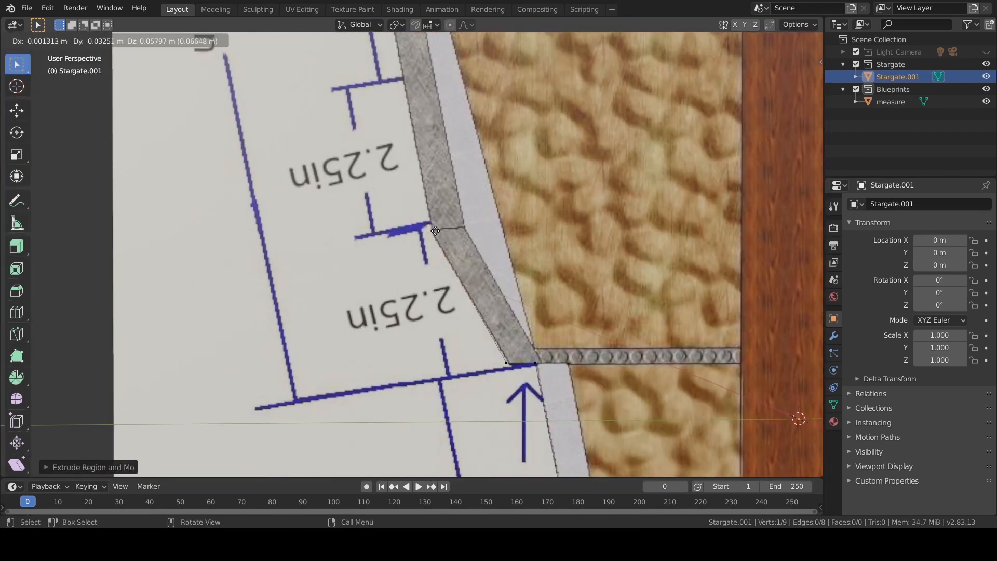
{"action": "left_click", "coordinate": [435, 231]}
{"action": "scroll", "coordinate": [435, 230], "scroll_direction": "up", "scroll_amount": 4}
{"action": "key", "text": "g"}
{"action": "left_click", "coordinate": [373, 109]}
- Extrude the outline from the bend to the top outer corner of the 11.25in wall and adjust the vertex there
{"action": "middle_click_drag", "start_coordinate": [374, 107], "coordinate": [483, 390], "text": "shift"}
{"action": "scroll", "coordinate": [448, 278], "scroll_direction": "down", "scroll_amount": 7}
{"action": "key", "text": "e"}
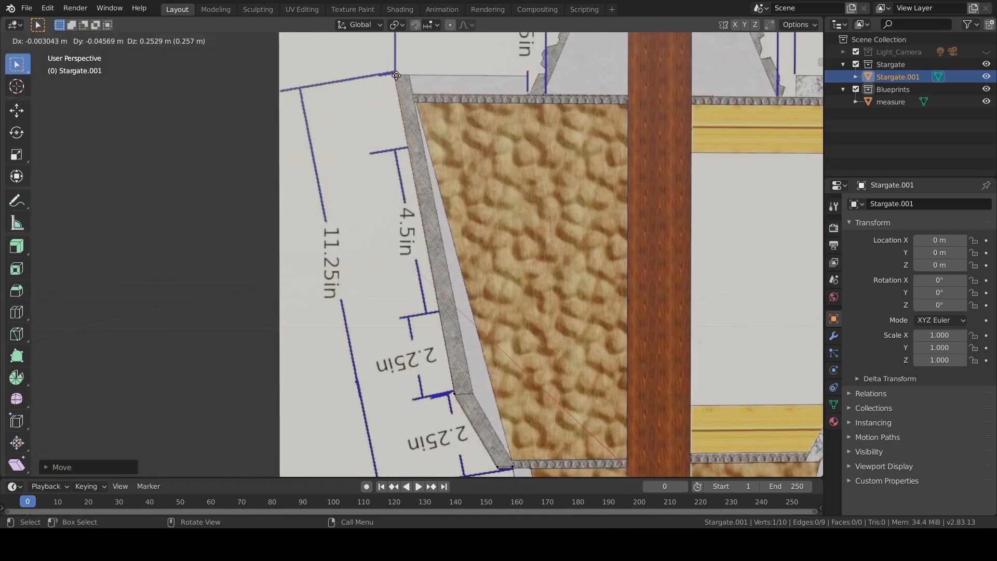
{"action": "left_click", "coordinate": [396, 75]}
{"action": "middle_click_drag", "start_coordinate": [406, 104], "coordinate": [441, 337], "text": "shift"}
{"action": "scroll", "coordinate": [441, 338], "scroll_direction": "up", "scroll_amount": 5}
{"action": "key", "text": "g"}
{"action": "left_click", "coordinate": [445, 297]}
{"action": "middle_click_drag", "start_coordinate": [446, 292], "coordinate": [255, 296], "text": "shift"}
{"action": "key", "text": "e"}
{"action": "left_click", "coordinate": [290, 285]}
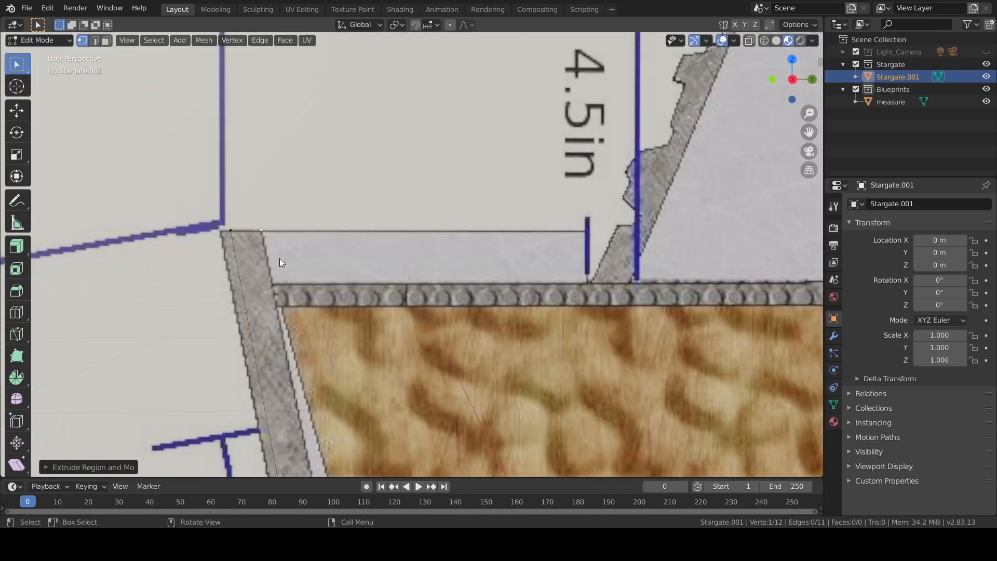
{"action": "key", "text": "ctrl+z"}
{"action": "key", "text": "ctrl+z"}
- Reposition the top outer corner vertex and extrude a top edge inward along Y to the 4.5in dimension mark
{"action": "key", "text": "g"}
{"action": "left_click", "coordinate": [235, 275]}
{"action": "key", "text": "e"}
{"action": "key", "text": "y"}
{"action": "left_click", "coordinate": [291, 277]}
{"action": "key", "text": "g"}
{"action": "key", "text": "y"}
{"action": "left_click", "coordinate": [656, 310]}
- Extrude down along Z to the beaded strip, and extrude inward along Y into the centre beam
{"action": "middle_click_drag", "start_coordinate": [722, 296], "coordinate": [384, 294], "text": "shift"}
{"action": "key", "text": "e"}
{"action": "key", "text": "z"}
{"action": "left_click", "coordinate": [361, 382]}
{"action": "key", "text": "e"}
{"action": "key", "text": "y"}
{"action": "left_click", "coordinate": [745, 389]}
- Move the new inner edge about -0.0015 m along Z onto the upper line of the beaded strip
{"action": "scroll", "coordinate": [477, 278], "scroll_direction": "down", "scroll_amount": 6}
{"action": "scroll", "coordinate": [478, 278], "scroll_direction": "up", "scroll_amount": 8}
{"action": "middle_click_drag", "start_coordinate": [567, 343], "coordinate": [645, 400], "text": "shift"}
{"action": "key", "text": "g"}
{"action": "key", "text": "z"}
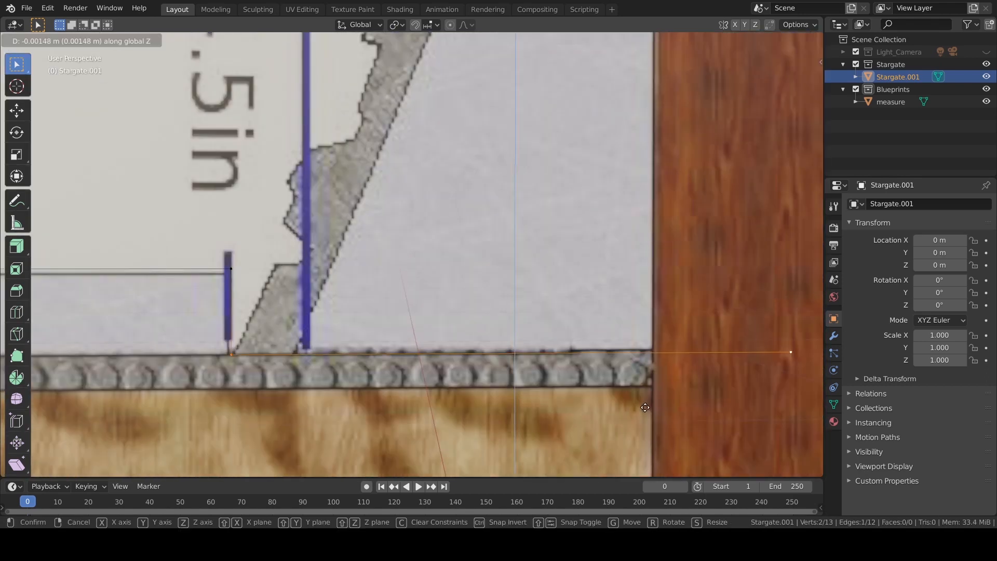
{"action": "left_click", "coordinate": [645, 407]}
{"action": "scroll", "coordinate": [559, 372], "scroll_direction": "down", "scroll_amount": 3}
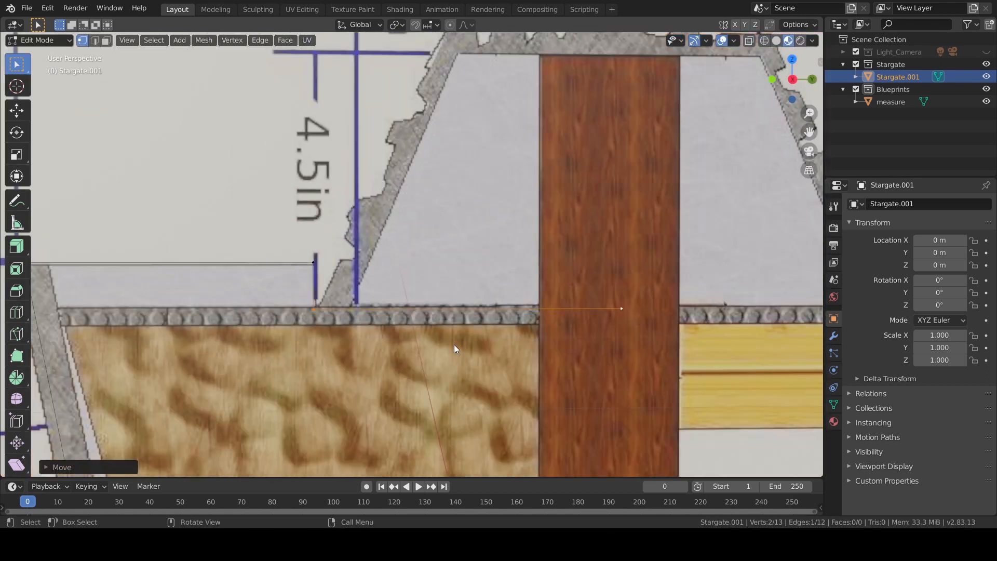
- Duplicate the vertex where the 4.5in mark meets the beaded strip, placing it about 0.0127 m along Y at the upper trapezoid's base
{"action": "left_click", "coordinate": [312, 310]}
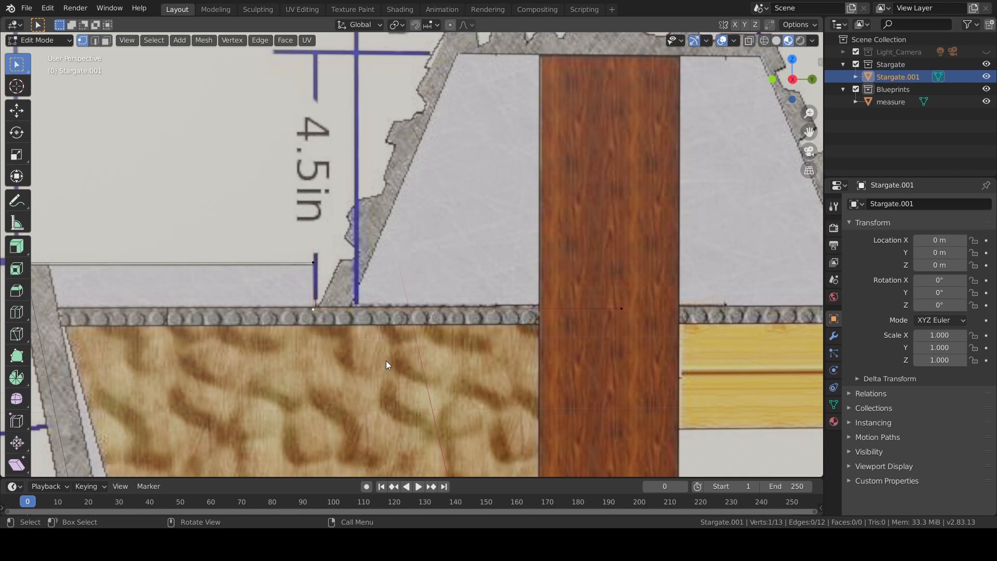
{"action": "scroll", "coordinate": [385, 360], "scroll_direction": "up", "scroll_amount": 3}
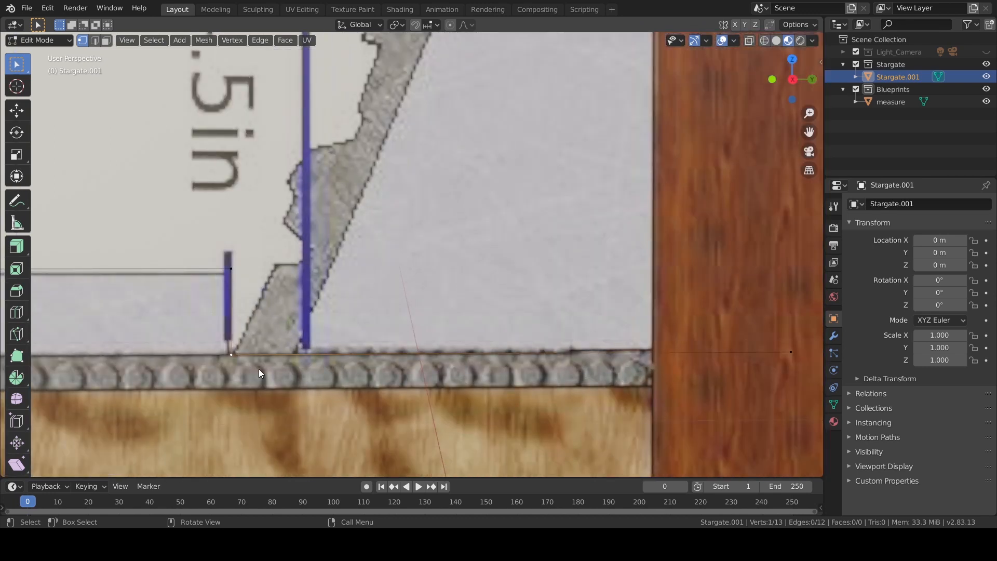
{"action": "key", "text": "e"}
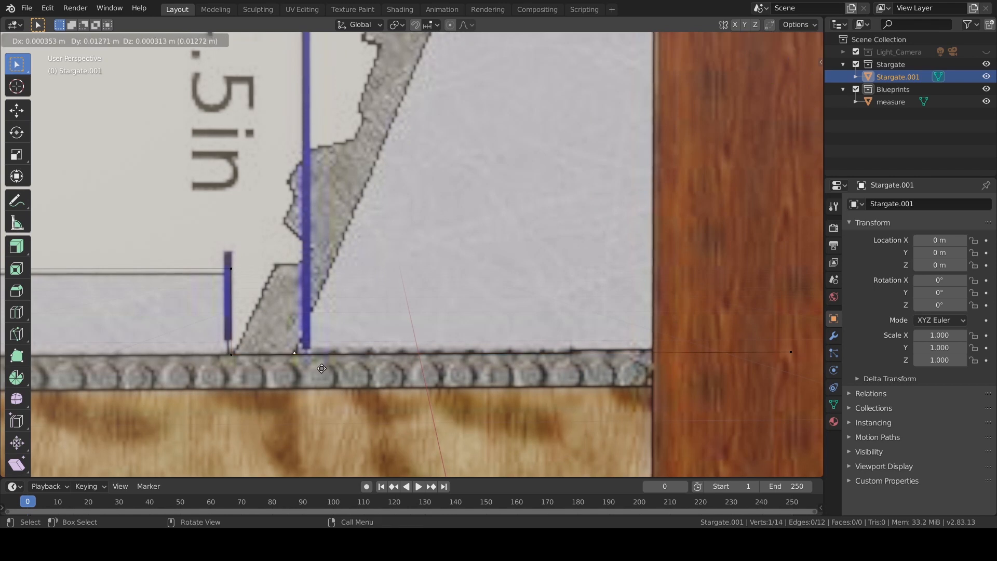
{"action": "left_click", "coordinate": [321, 368]}
- Extrude the duplicated vertex up the trapezoid's slanted inner side and adjust it onto the upper corner at the 5in dimension
{"action": "scroll", "coordinate": [326, 363], "scroll_direction": "down", "scroll_amount": 5}
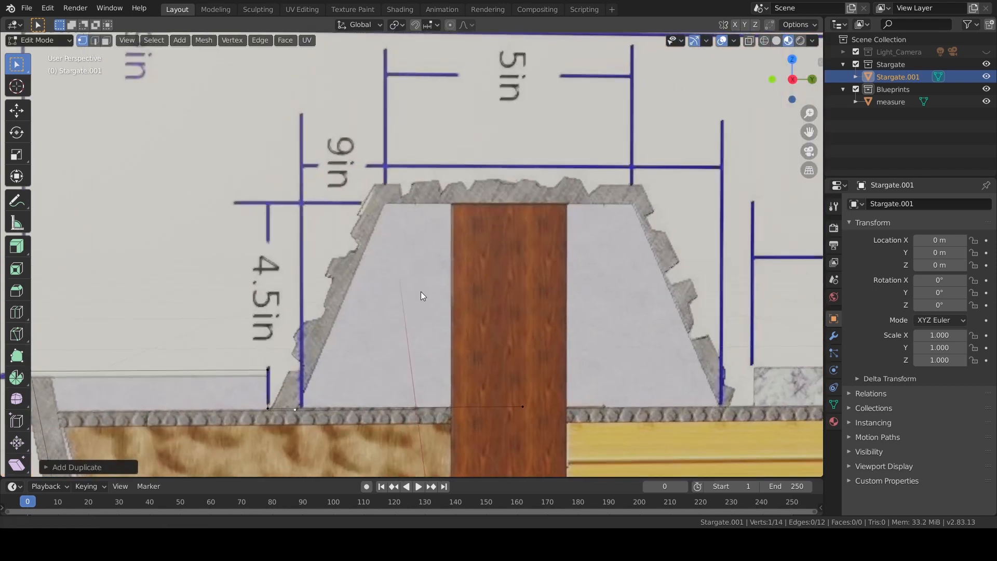
{"action": "middle_click_drag", "start_coordinate": [423, 296], "coordinate": [382, 324]}
{"action": "key", "text": "e"}
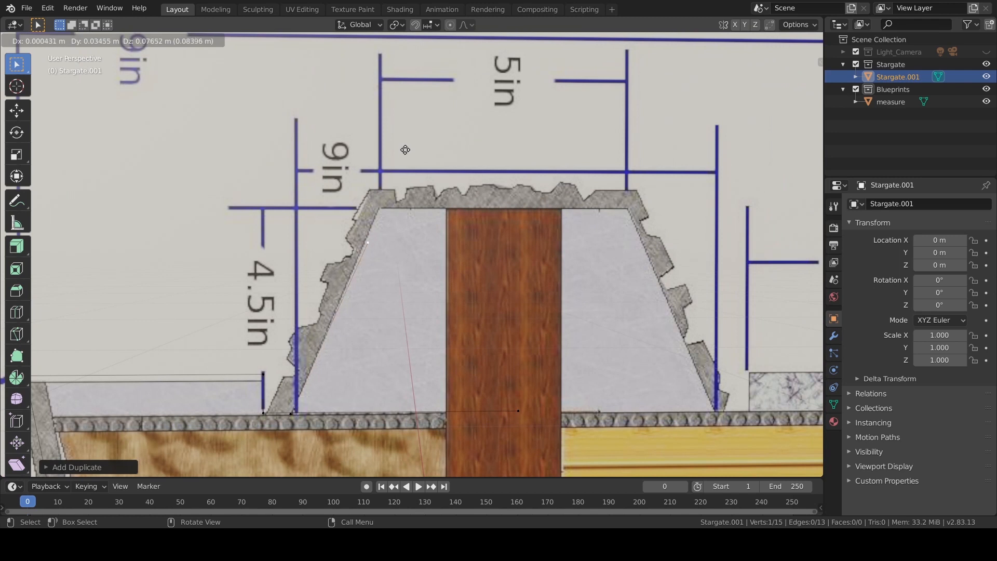
{"action": "left_click", "coordinate": [414, 118]}
{"action": "scroll", "coordinate": [386, 165], "scroll_direction": "up", "scroll_amount": 5}
{"action": "key", "text": "g"}
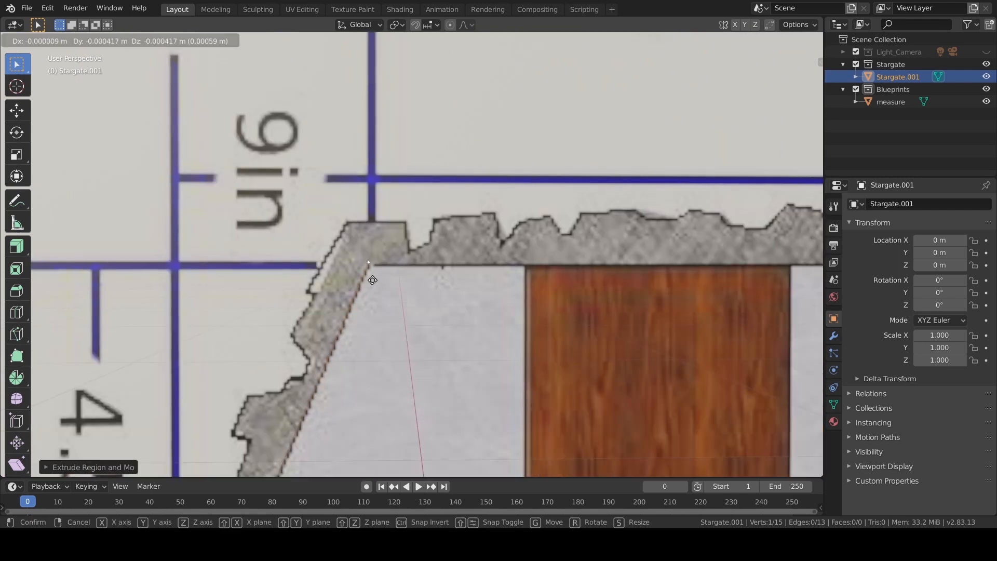
{"action": "left_click", "coordinate": [372, 282]}
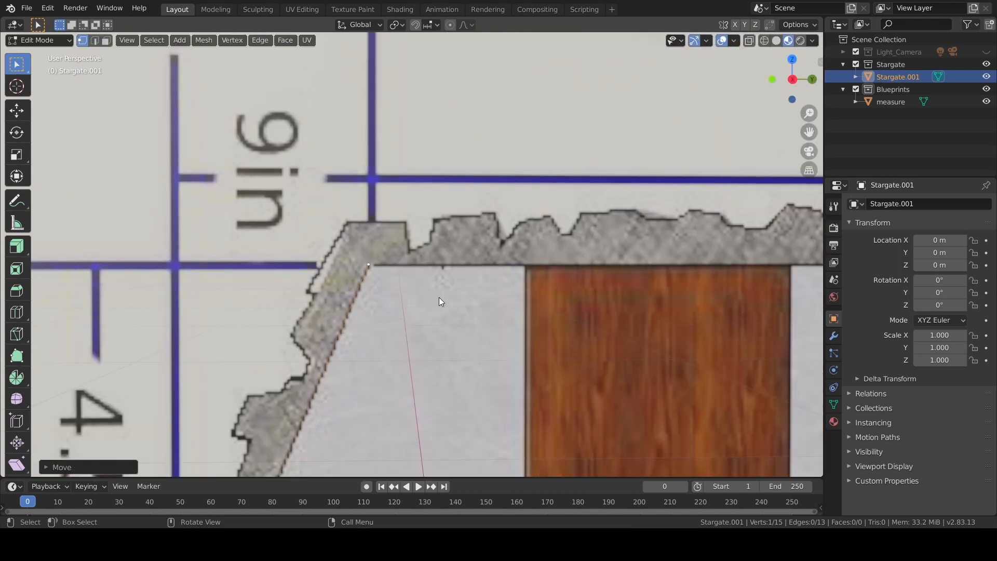
- Extrude the trapezoid's upper corner vertex inward along Y into the centre beam to form the top edge
{"action": "key", "text": "e"}
{"action": "key", "text": "y"}
{"action": "left_click", "coordinate": [783, 303]}
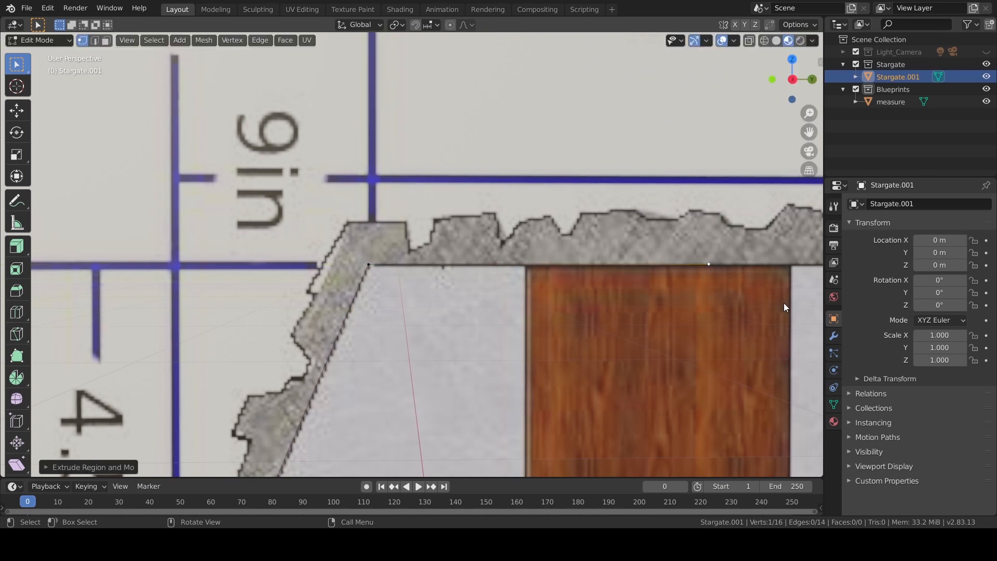
{"action": "scroll", "coordinate": [708, 320], "scroll_direction": "down", "scroll_amount": 6}
{"action": "scroll", "coordinate": [523, 283], "scroll_direction": "down", "scroll_amount": 3}
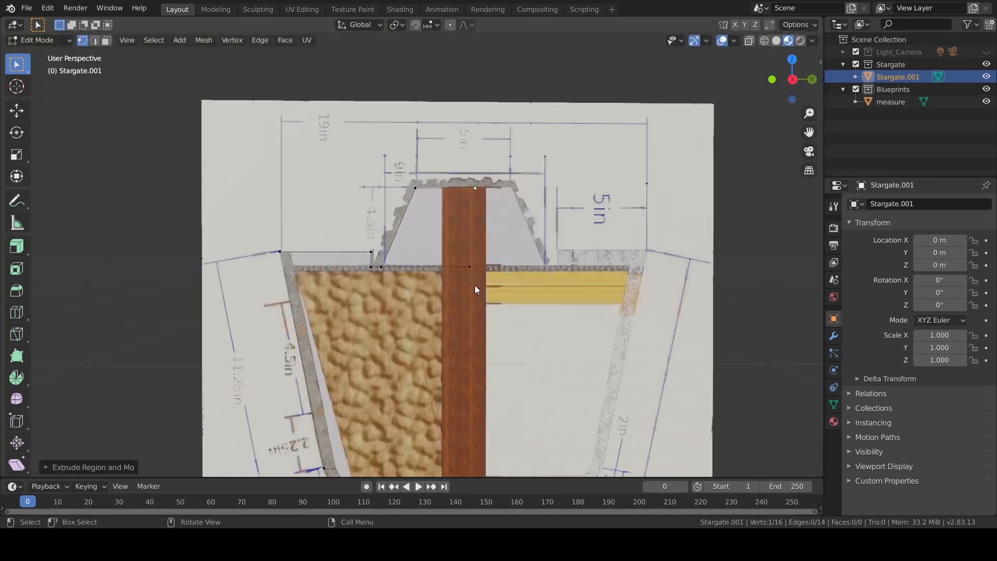
- Hide the measure blueprint, switch to Object Mode, and frame the whole half outline
{"action": "left_click", "coordinate": [986, 102]}
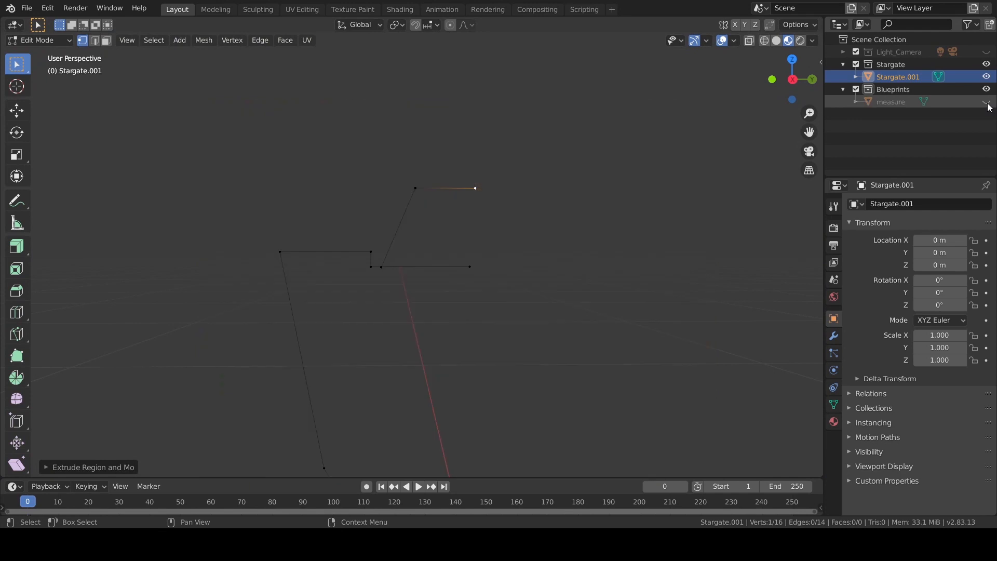
{"action": "key", "text": "ctrl+Tab"}
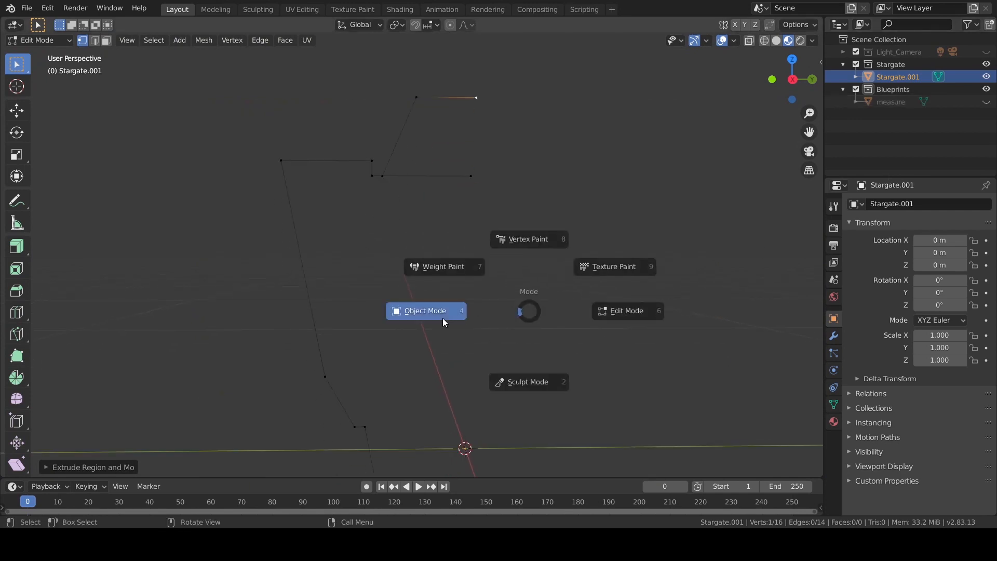
{"action": "left_click", "coordinate": [442, 317]}
{"action": "key", "text": "KP_Decimal"}
{"action": "middle_click_drag", "start_coordinate": [529, 285], "coordinate": [466, 288], "text": "shift"}
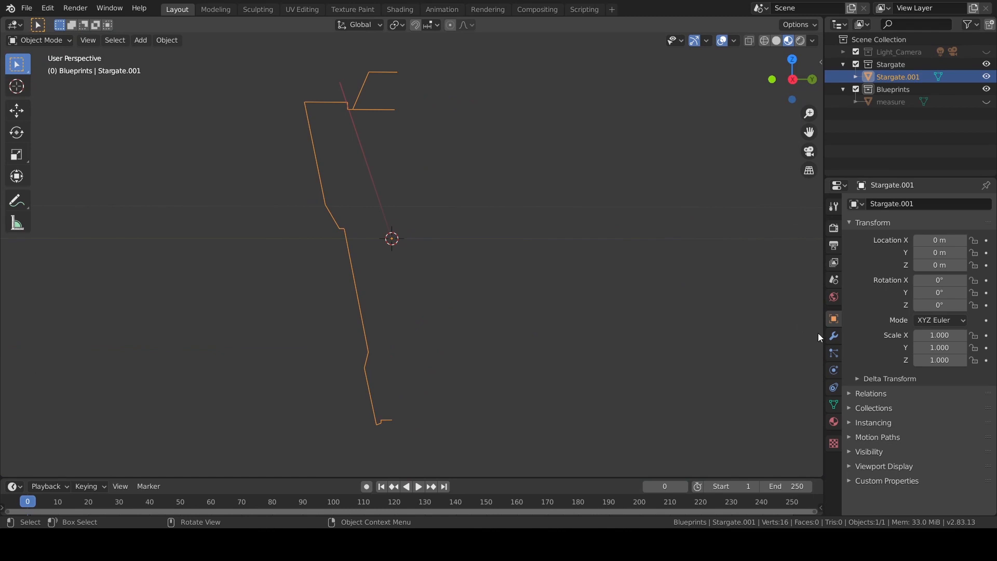
- Add a Mirror modifier to Stargate.001, mirror across Y instead of X, and apply it
{"action": "left_click", "coordinate": [834, 336]}
{"action": "left_click", "coordinate": [909, 202]}
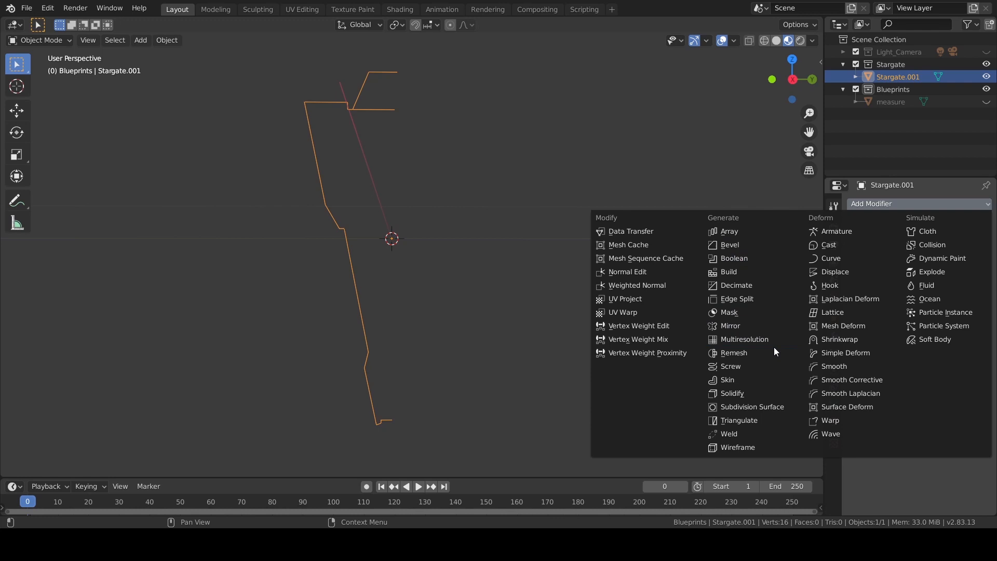
{"action": "left_click", "coordinate": [761, 326]}
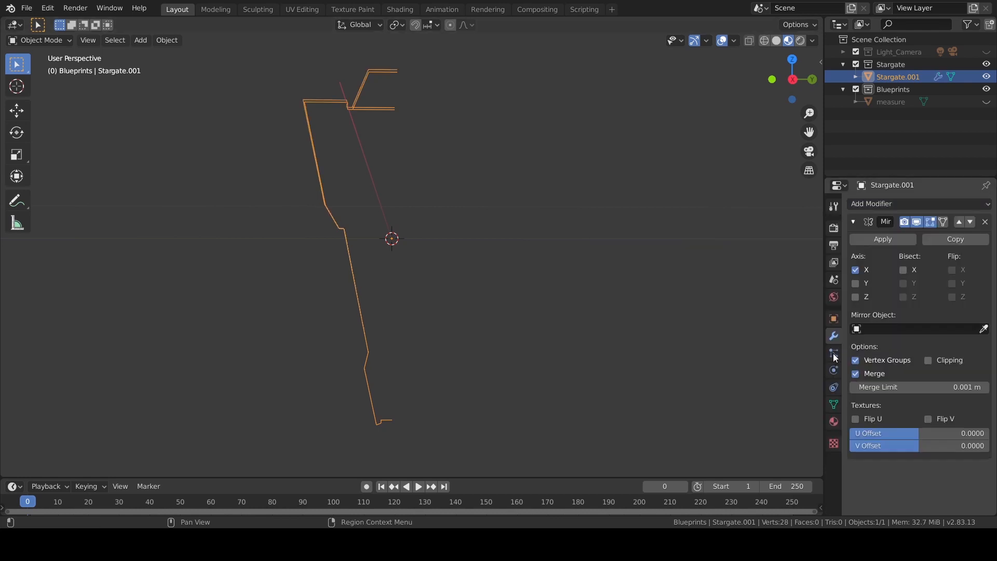
{"action": "left_click", "coordinate": [855, 283]}
{"action": "left_click", "coordinate": [855, 270]}
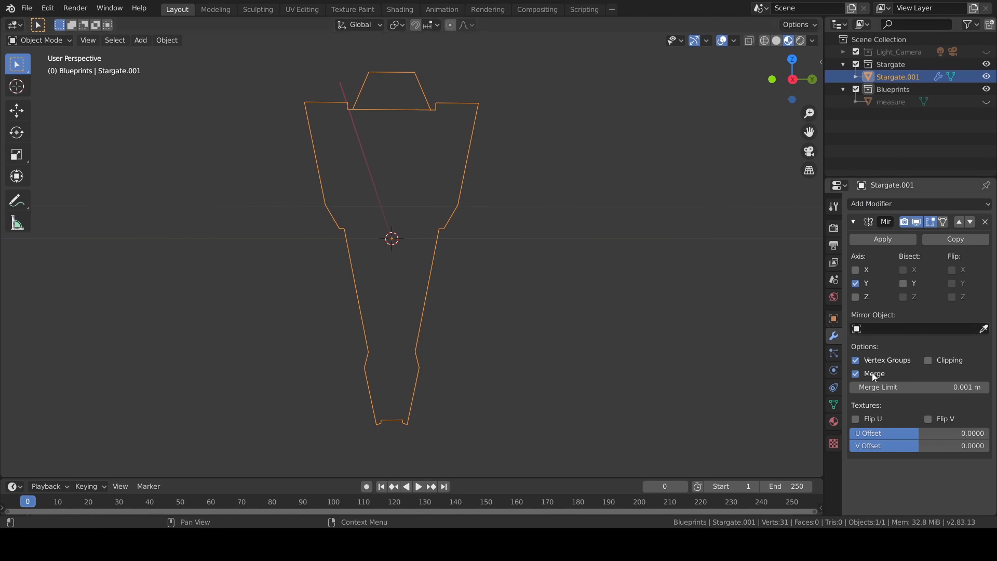
{"action": "middle_click_drag", "start_coordinate": [451, 260], "coordinate": [484, 275], "text": "shift"}
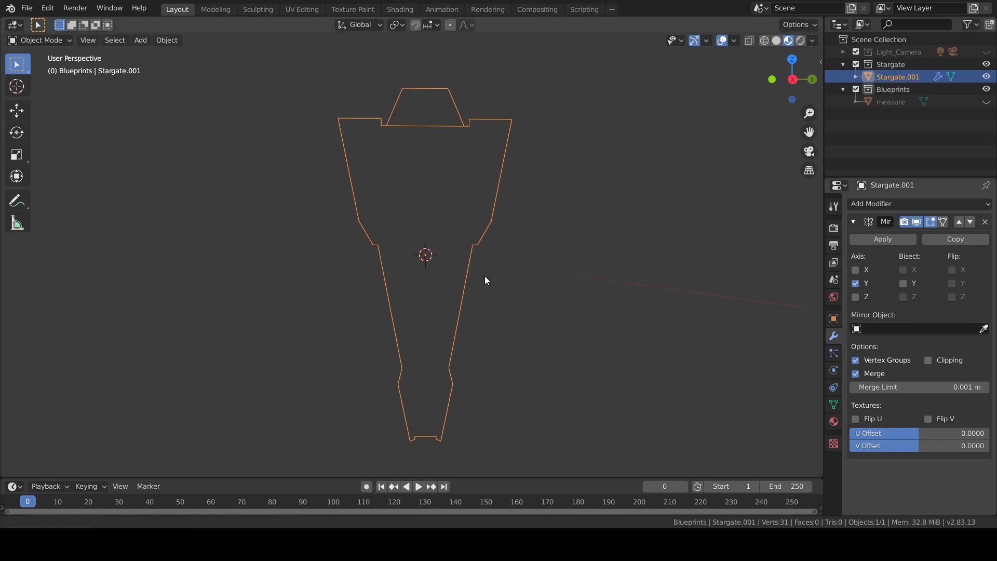
{"action": "left_click", "coordinate": [886, 239]}
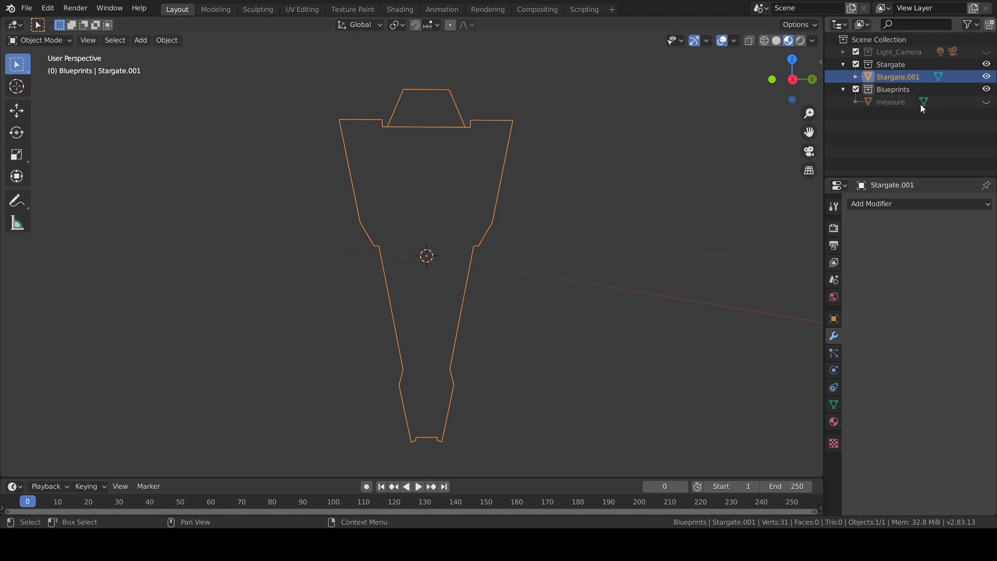
- Show the measure blueprint again and return the mirrored outline to Edit Mode at its lower wall on the +Y side
{"action": "left_click", "coordinate": [986, 102]}
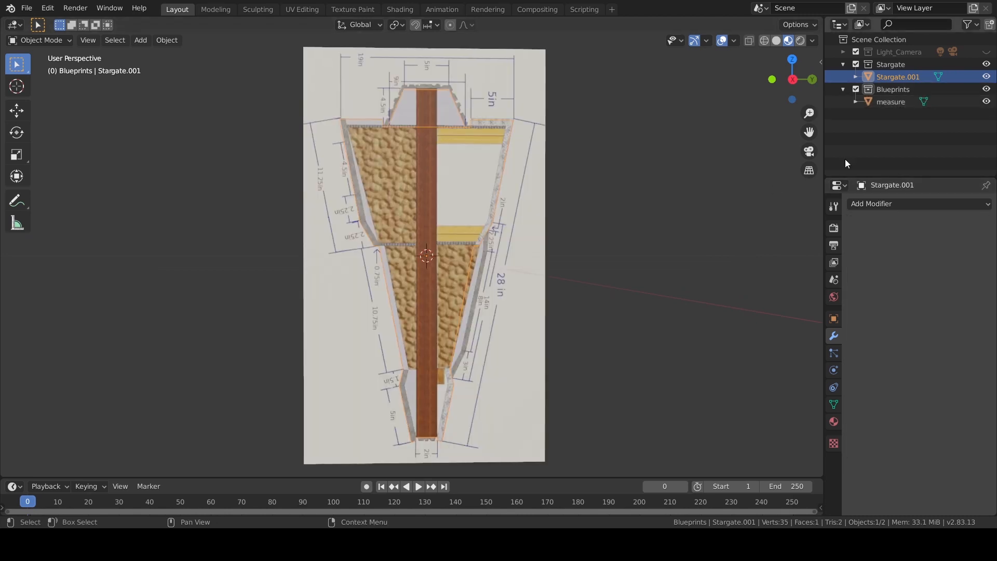
{"action": "scroll", "coordinate": [488, 302], "scroll_direction": "up", "scroll_amount": 2}
{"action": "middle_click_drag", "start_coordinate": [547, 307], "coordinate": [480, 285], "text": "shift"}
{"action": "scroll", "coordinate": [462, 250], "scroll_direction": "up", "scroll_amount": 1}
{"action": "scroll", "coordinate": [455, 237], "scroll_direction": "down", "scroll_amount": 1}
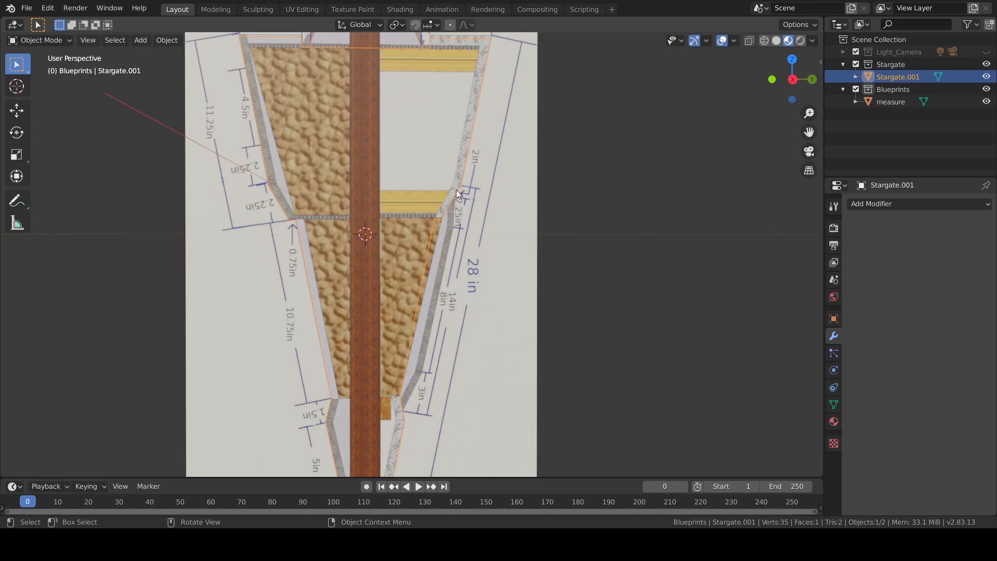
{"action": "middle_click_drag", "start_coordinate": [435, 357], "coordinate": [435, 225], "text": "shift"}
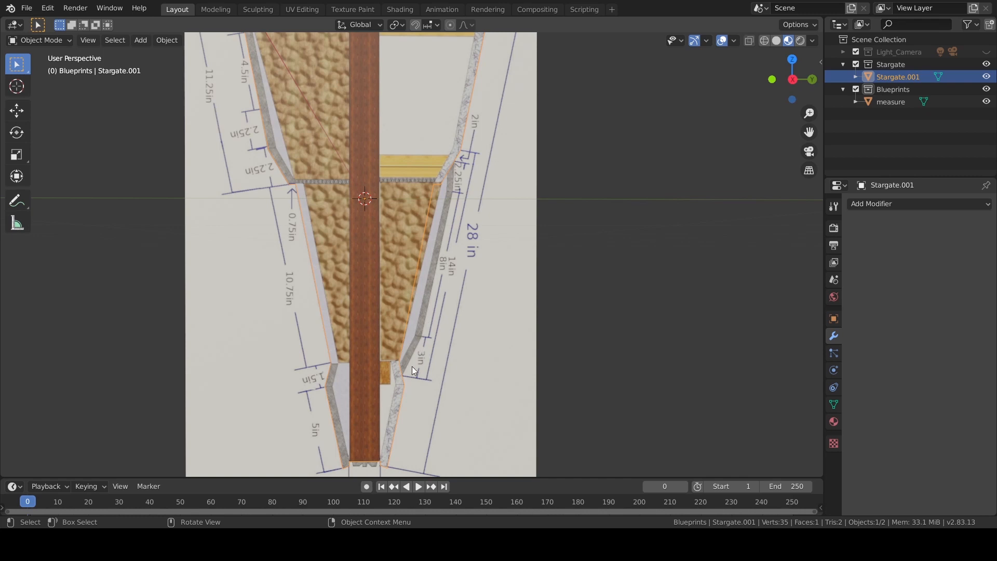
{"action": "key", "text": "ctrl+Tab"}
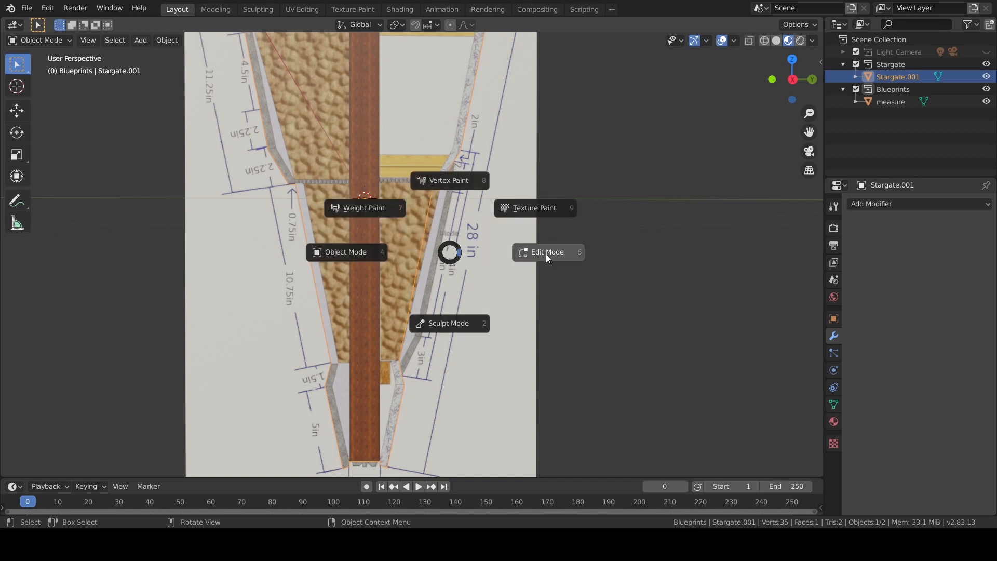
{"action": "left_click", "coordinate": [545, 254]}
- Duplicate the +Y side's bend vertex and place it down the slanted edge at the start of the outer grey wall
{"action": "scroll", "coordinate": [454, 164], "scroll_direction": "up", "scroll_amount": 2}
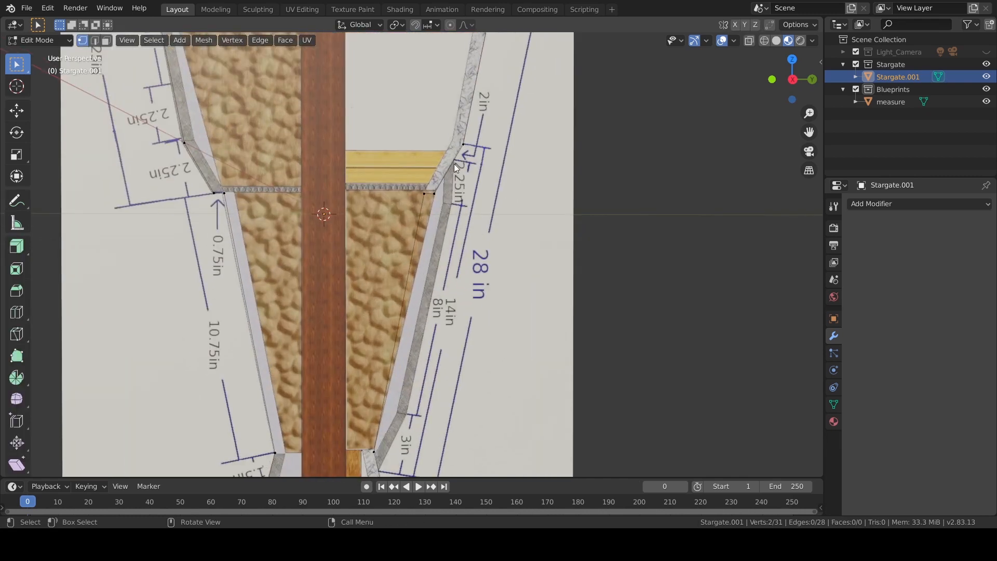
{"action": "left_click", "coordinate": [462, 143]}
{"action": "key", "text": "e"}
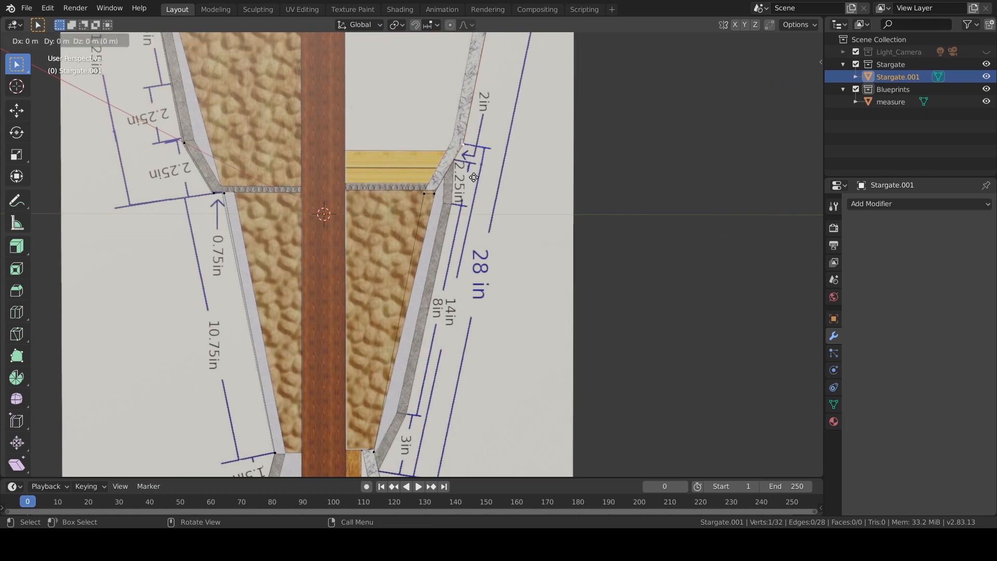
{"action": "left_click", "coordinate": [465, 193]}
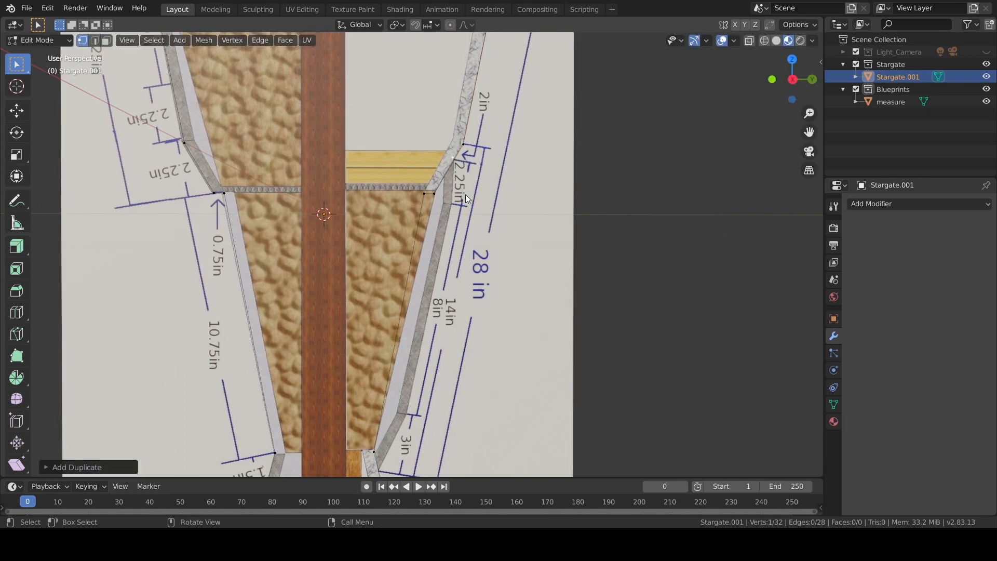
- Extrude the duplicated vertex down the outer grey wall to the lower end of the 2.25in dimension
{"action": "scroll", "coordinate": [502, 249], "scroll_direction": "up", "scroll_amount": 3}
{"action": "middle_click_drag", "start_coordinate": [496, 148], "coordinate": [436, 169], "text": "shift"}
{"action": "scroll", "coordinate": [435, 171], "scroll_direction": "up", "scroll_amount": 2}
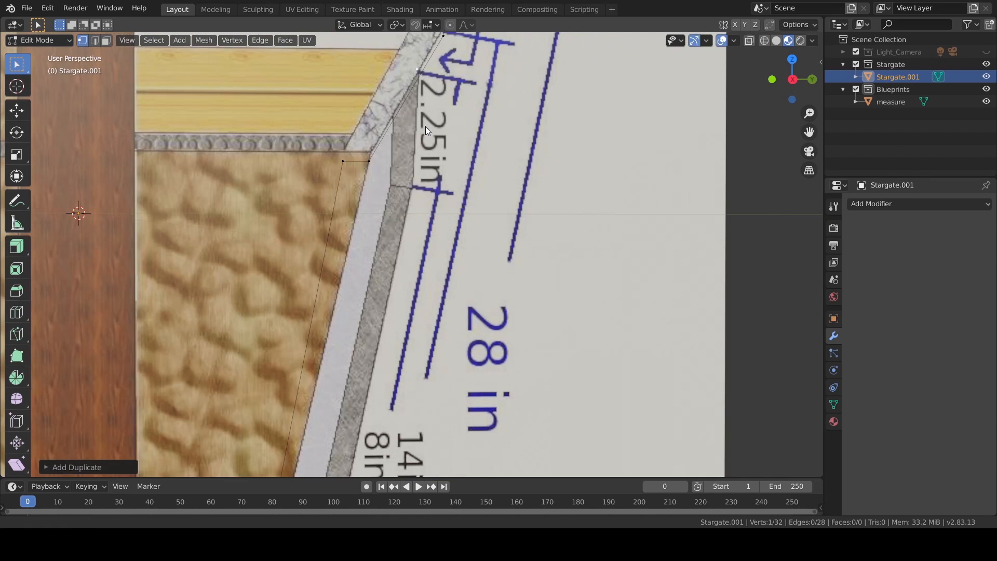
{"action": "middle_click_drag", "start_coordinate": [425, 78], "coordinate": [426, 141], "text": "shift"}
{"action": "key", "text": "e"}
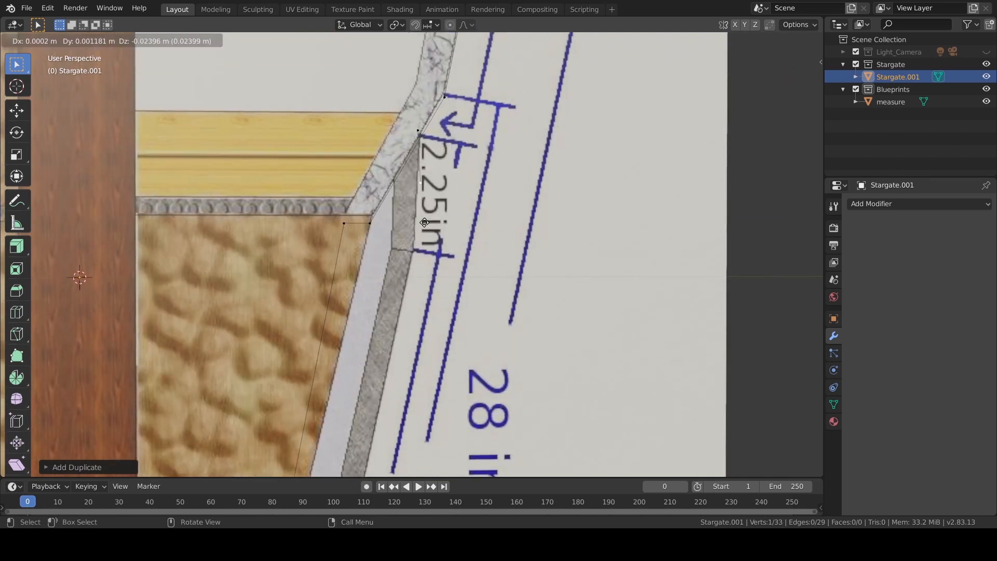
{"action": "left_click", "coordinate": [416, 287]}
- Extrude the outline down the 8in wall section to its lower bend and adjust the vertex onto the 3in dimension's upper mark
{"action": "middle_click_drag", "start_coordinate": [420, 363], "coordinate": [525, 154], "text": "shift"}
{"action": "scroll", "coordinate": [488, 250], "scroll_direction": "down", "scroll_amount": 3}
{"action": "middle_click_drag", "start_coordinate": [465, 297], "coordinate": [510, 198], "text": "shift"}
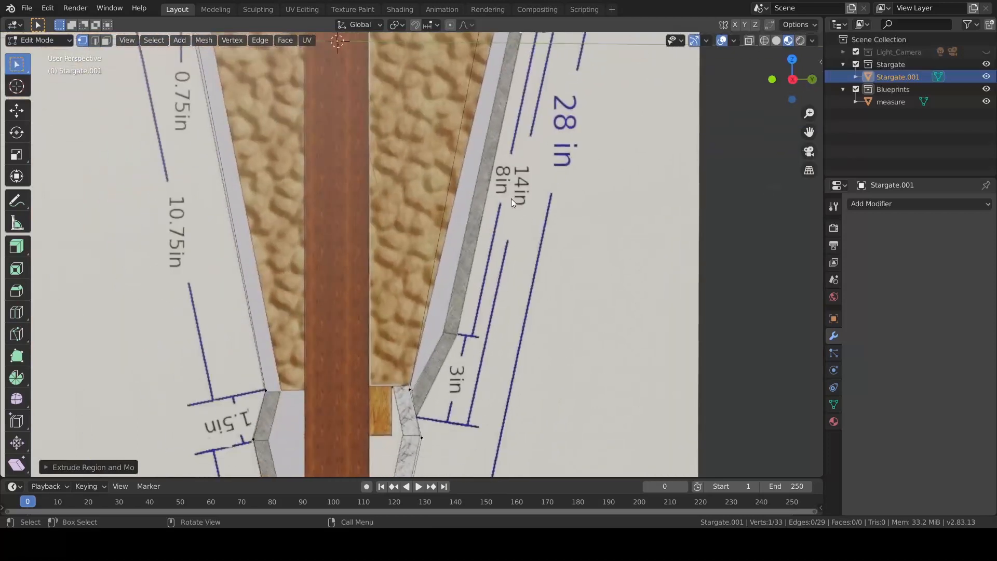
{"action": "key", "text": "e"}
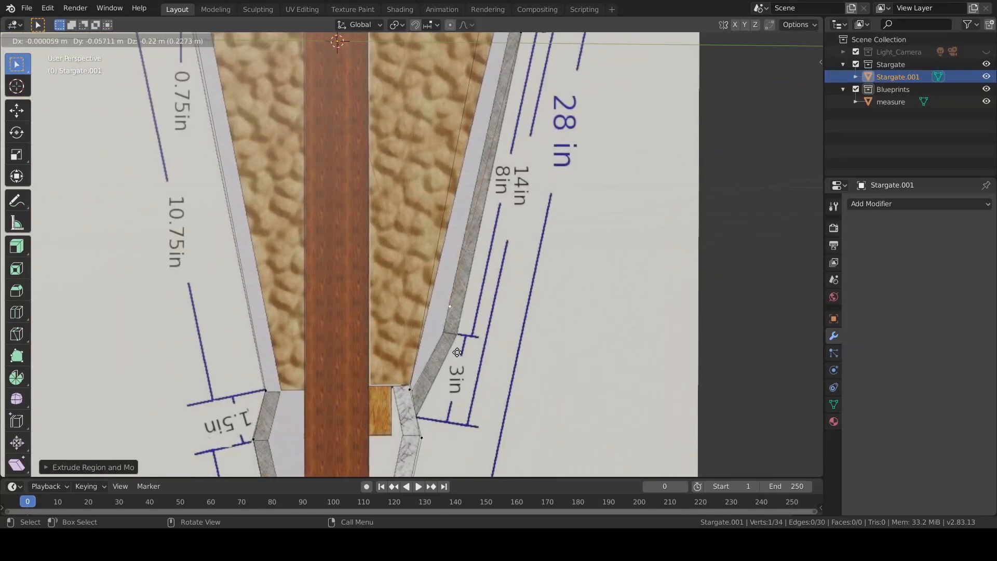
{"action": "left_click", "coordinate": [464, 379]}
{"action": "scroll", "coordinate": [471, 375], "scroll_direction": "up", "scroll_amount": 3}
{"action": "middle_click_drag", "start_coordinate": [506, 395], "coordinate": [488, 194], "text": "shift"}
{"action": "scroll", "coordinate": [522, 222], "scroll_direction": "up", "scroll_amount": 2}
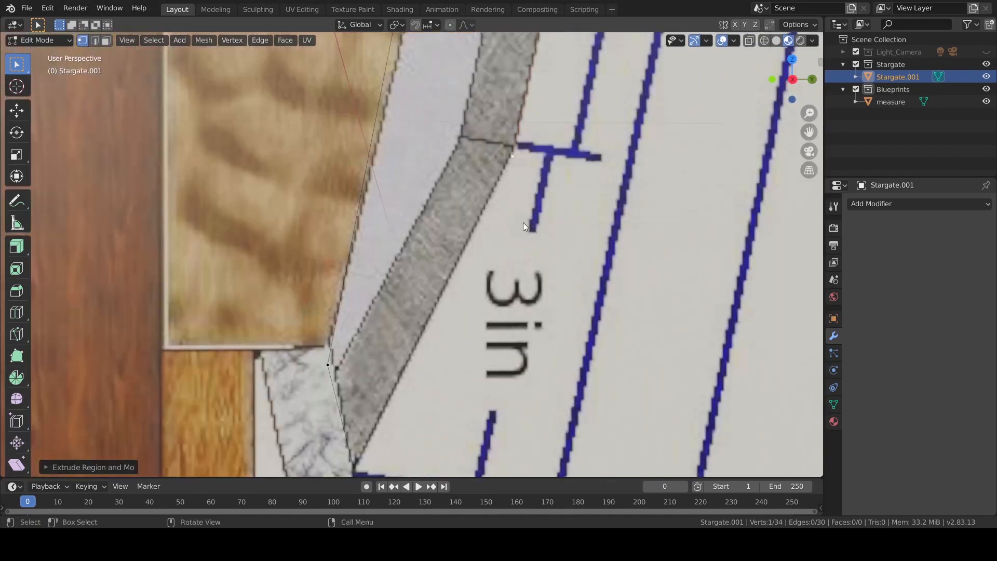
{"action": "key", "text": "g"}
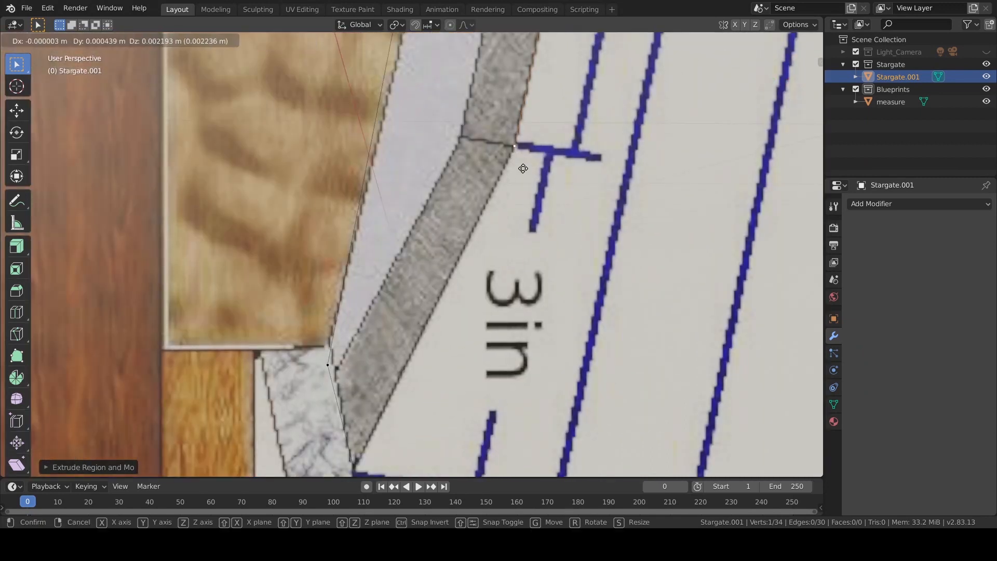
{"action": "left_click", "coordinate": [523, 171]}
- Extrude the outline inward along the 3in section to the lower mark where it meets the marbled wall
{"action": "scroll", "coordinate": [507, 228], "scroll_direction": "down", "scroll_amount": 2}
{"action": "middle_click_drag", "start_coordinate": [495, 255], "coordinate": [537, 250], "text": "shift"}
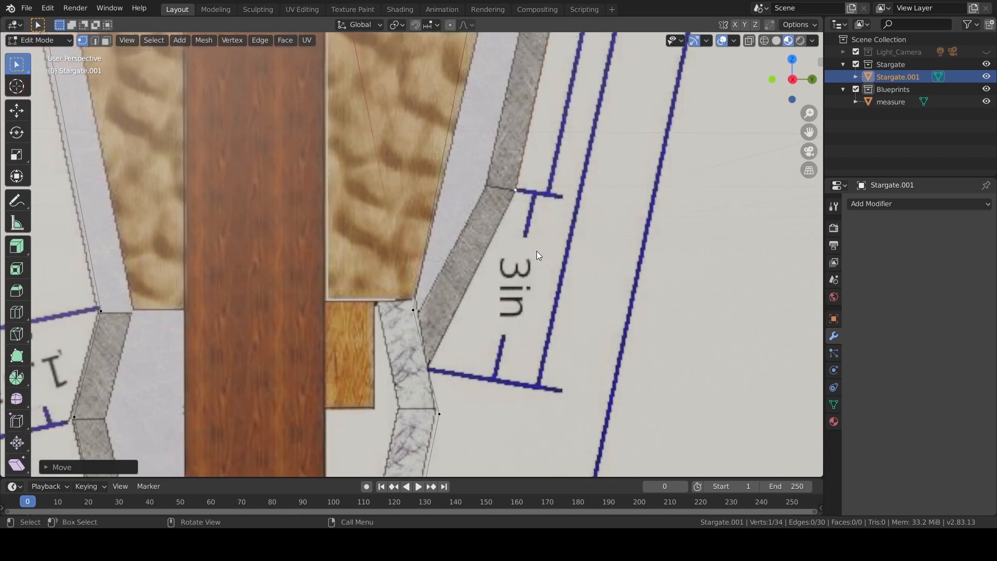
{"action": "key", "text": "e"}
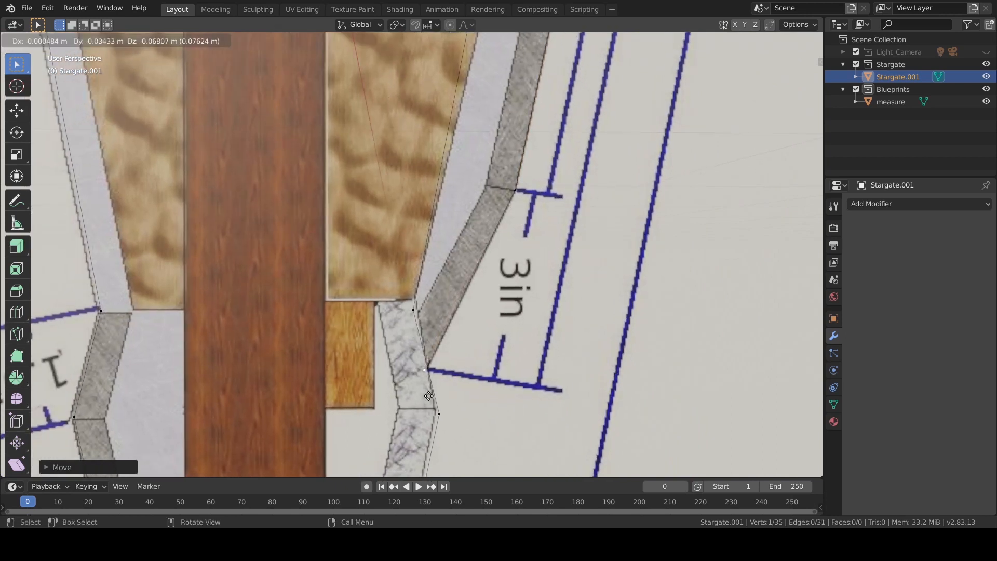
{"action": "left_click", "coordinate": [428, 396]}
{"action": "scroll", "coordinate": [497, 260], "scroll_direction": "down", "scroll_amount": 2}
- Switch to Object Mode, hide the measure blueprint, and collapse the Blueprints collection
{"action": "key", "text": "ctrl+Tab"}
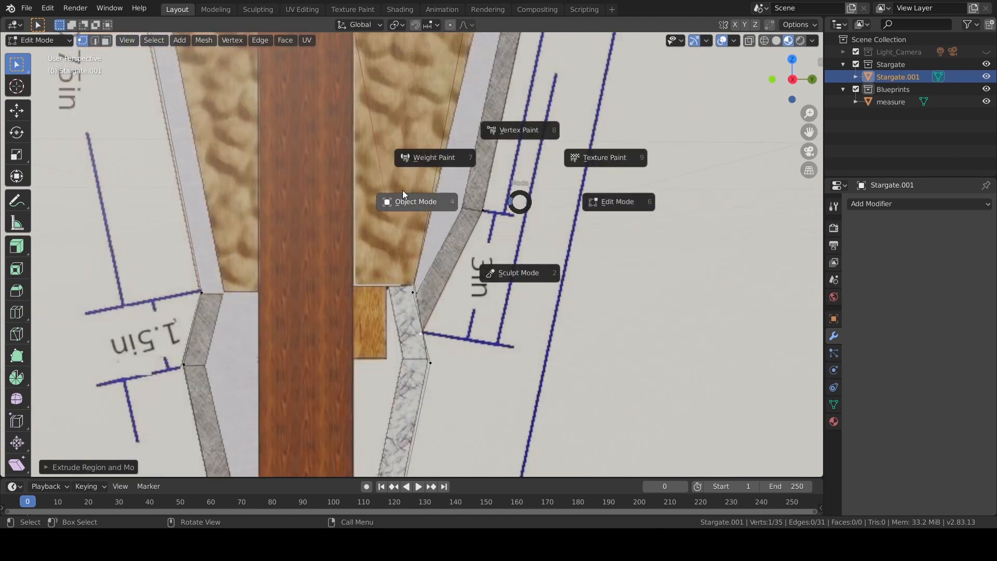
{"action": "left_click", "coordinate": [415, 201]}
{"action": "scroll", "coordinate": [519, 192], "scroll_direction": "down", "scroll_amount": 3}
{"action": "scroll", "coordinate": [566, 179], "scroll_direction": "up", "scroll_amount": 1}
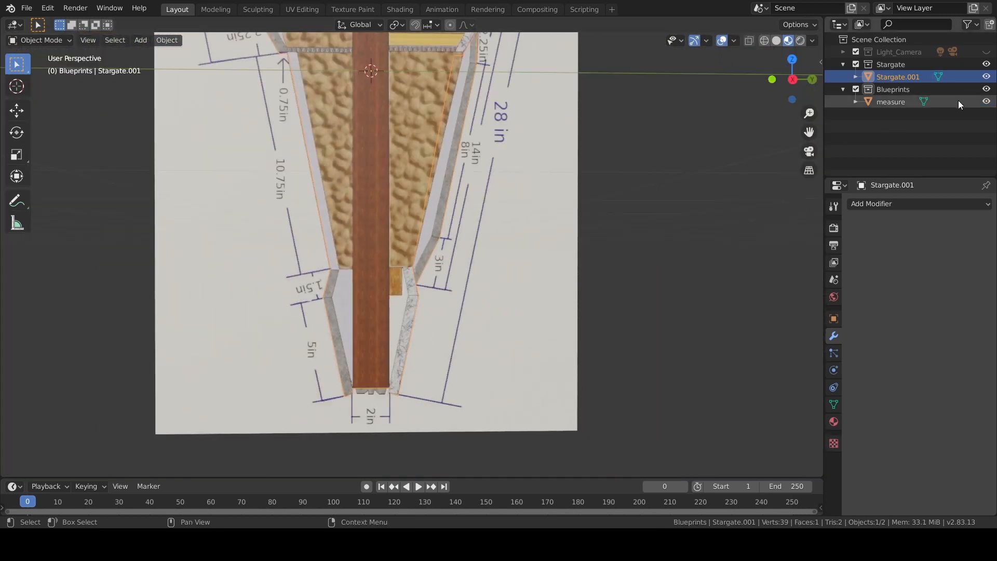
{"action": "left_click", "coordinate": [985, 102]}
{"action": "left_click", "coordinate": [843, 89]}
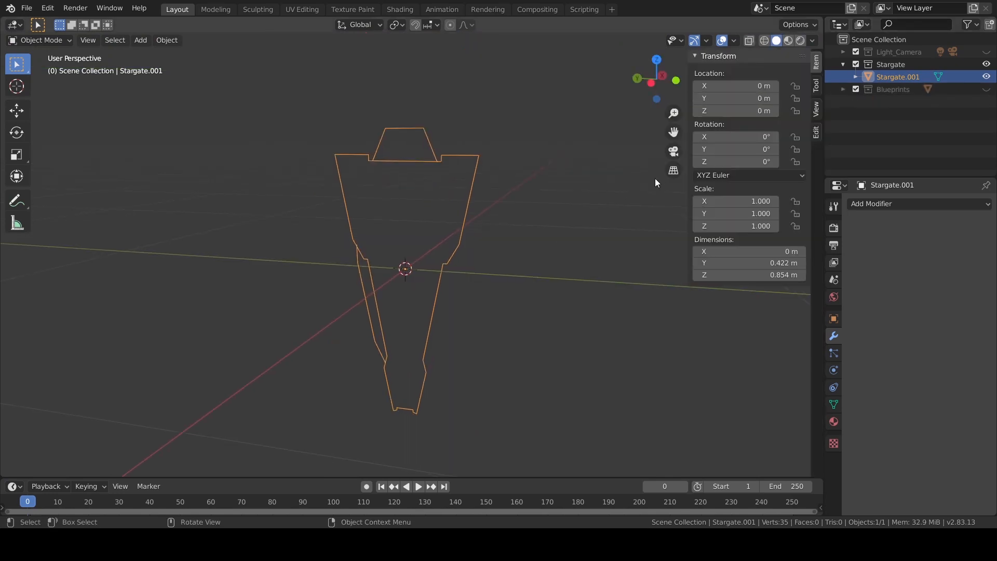
- Enter Edit Mode and extrude the entire profile outline about 0.675 m along the X axis
{"action": "key", "text": "n"}
{"action": "key", "text": "ctrl+Tab"}
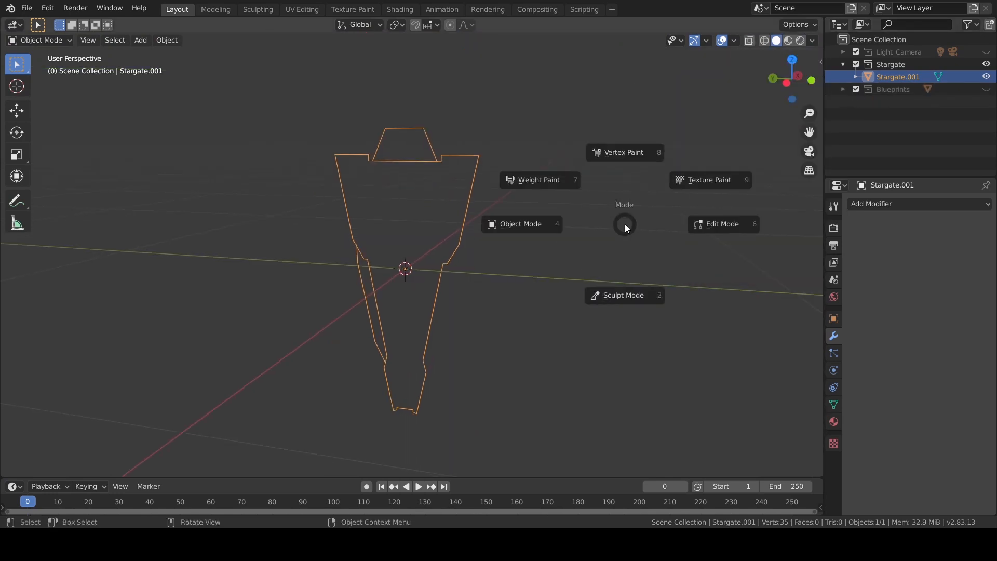
{"action": "left_click", "coordinate": [731, 223]}
{"action": "middle_click_drag", "start_coordinate": [730, 224], "coordinate": [459, 269]}
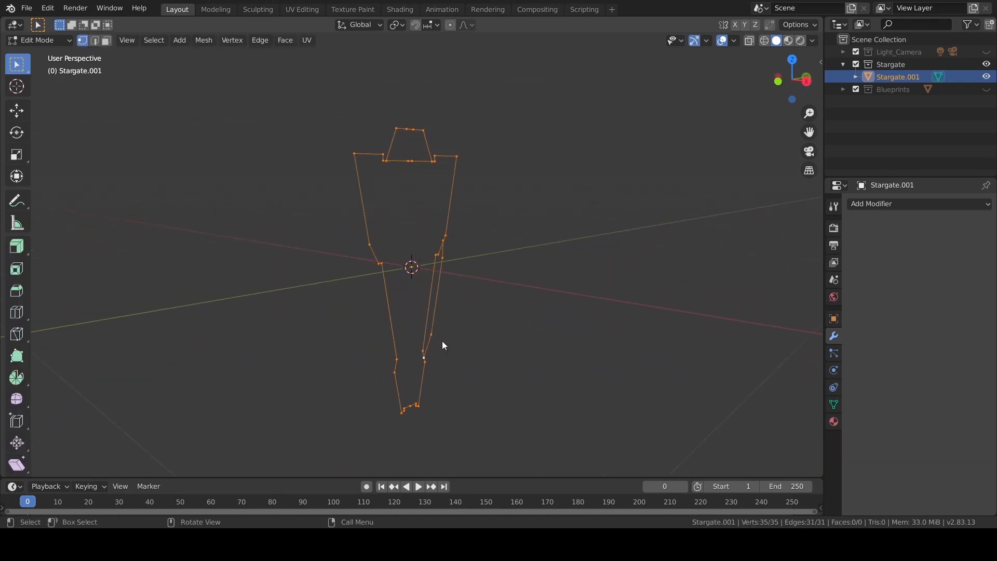
{"action": "middle_click_drag", "start_coordinate": [444, 347], "coordinate": [501, 343]}
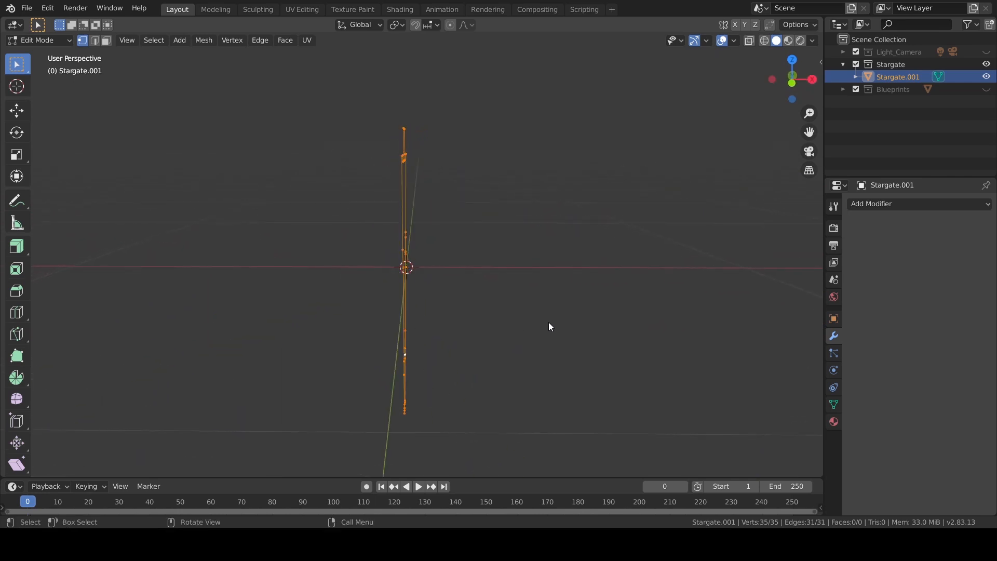
{"action": "key", "text": "e"}
{"action": "key", "text": "x"}
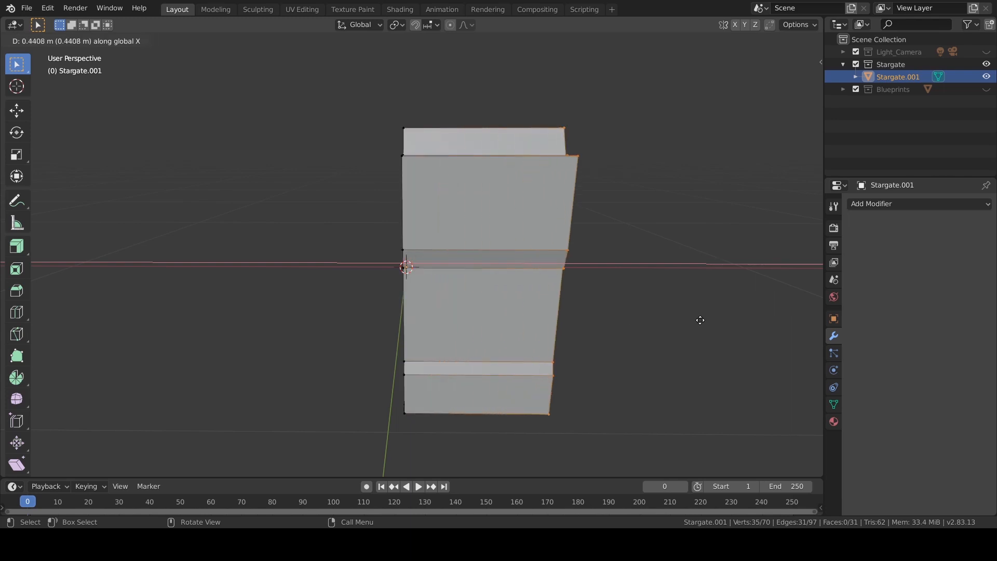
{"action": "left_click", "coordinate": [776, 327]}
{"action": "mouse_move", "coordinate": [571, 281]}
{"action": "middle_mouse_down"}
{"action": "mouse_move", "coordinate": [671, 288]}
{"action": "mouse_move", "coordinate": [590, 284]}
{"action": "middle_mouse_up"}
- Return to Object Mode and set the extruded profile's Z dimension to 0.8255 m
{"action": "key", "text": "ctrl+Tab"}
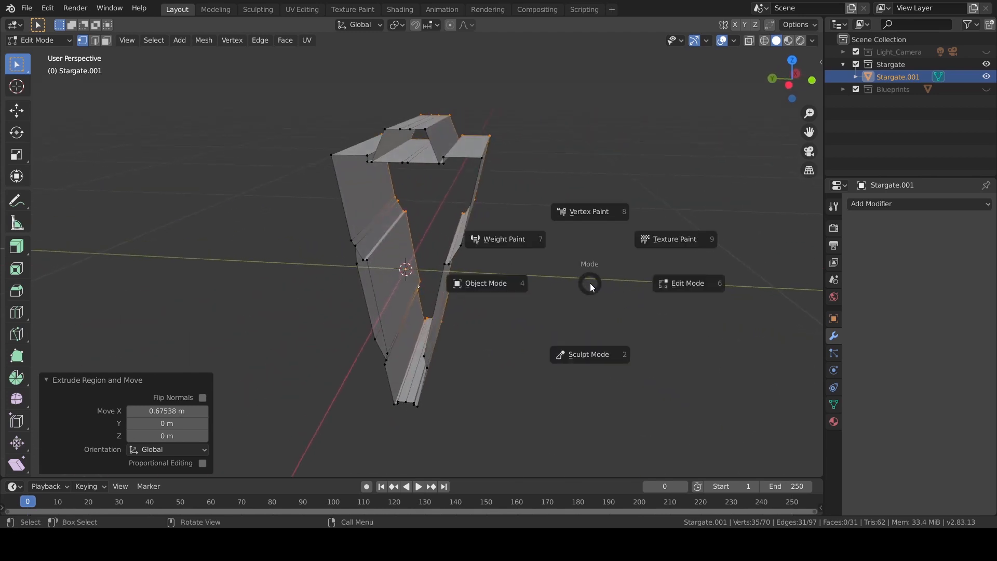
{"action": "left_click", "coordinate": [473, 291]}
{"action": "key", "text": "n"}
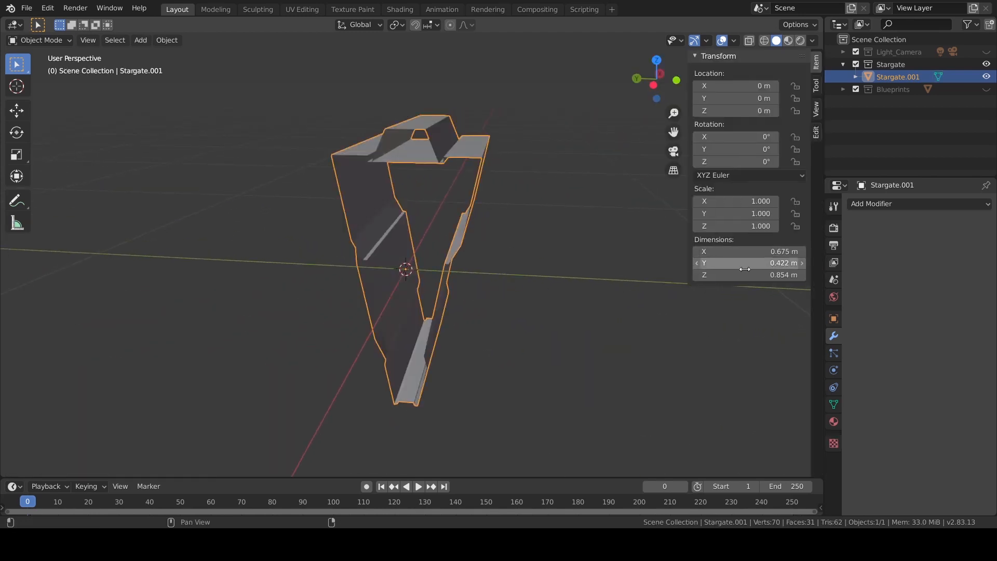
{"action": "left_click", "coordinate": [771, 277]}
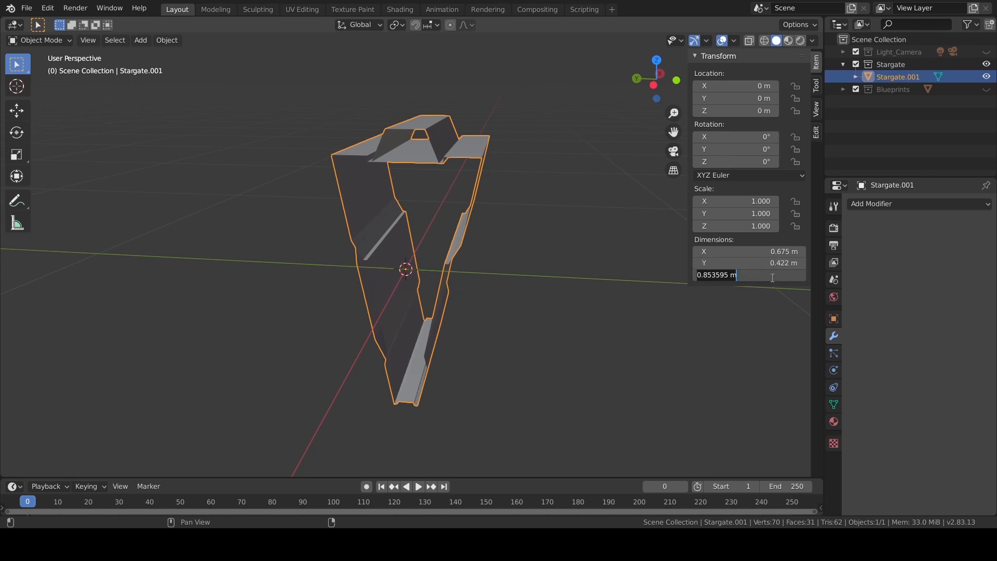
{"action": "key", "text": "BackSpace"}
{"action": "type", "text": ".8255"}
{"action": "key", "text": "Return"}
- Set the extruded profile's Y dimension to 0.4826 m and its X dimension to 2.058 m
{"action": "left_click", "coordinate": [756, 262]}
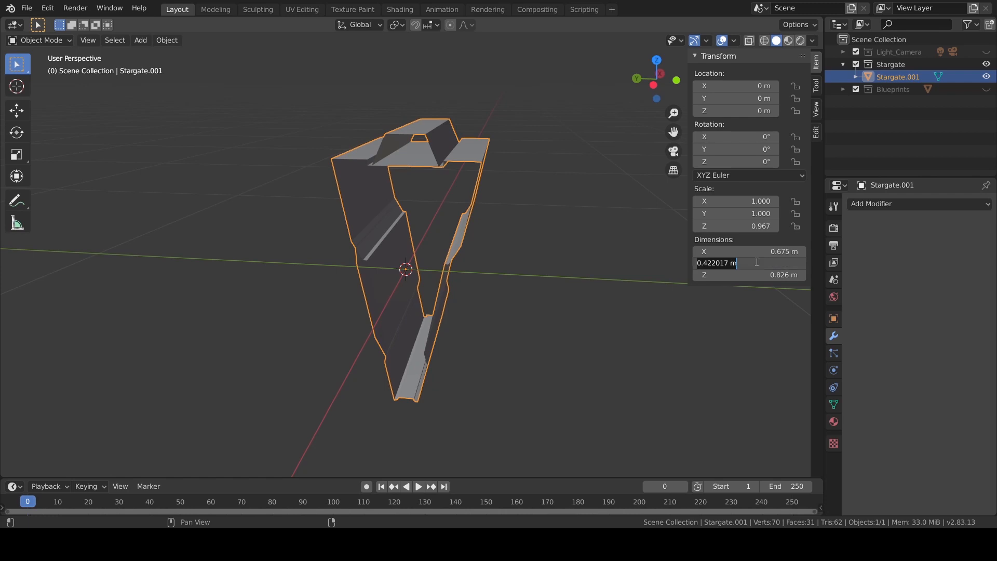
{"action": "key", "text": "BackSpace"}
{"action": "type", "text": ".48"}
{"action": "type", "text": "26"}
{"action": "key", "text": "Return"}
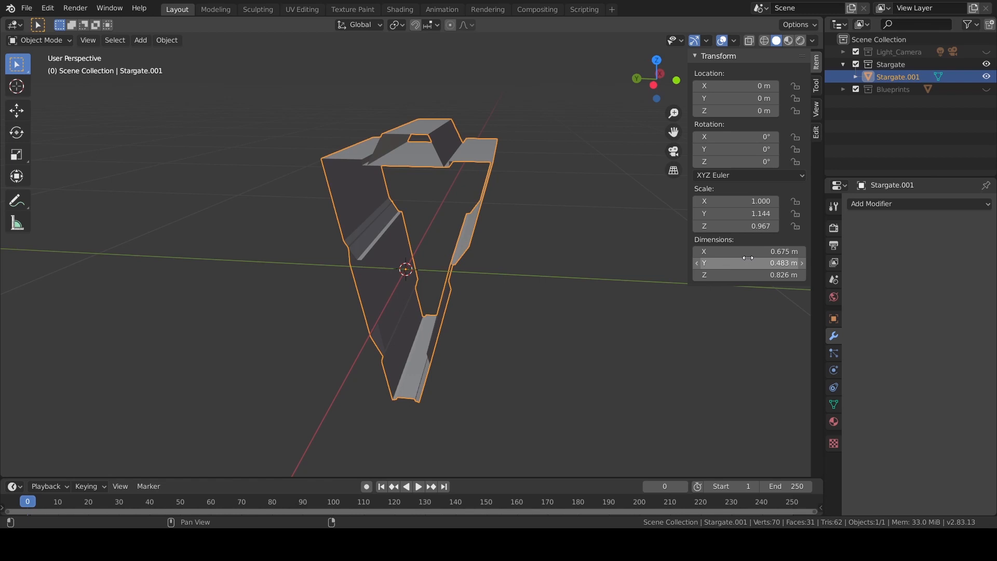
{"action": "left_click", "coordinate": [747, 253]}
{"action": "type", "text": "2.0"}
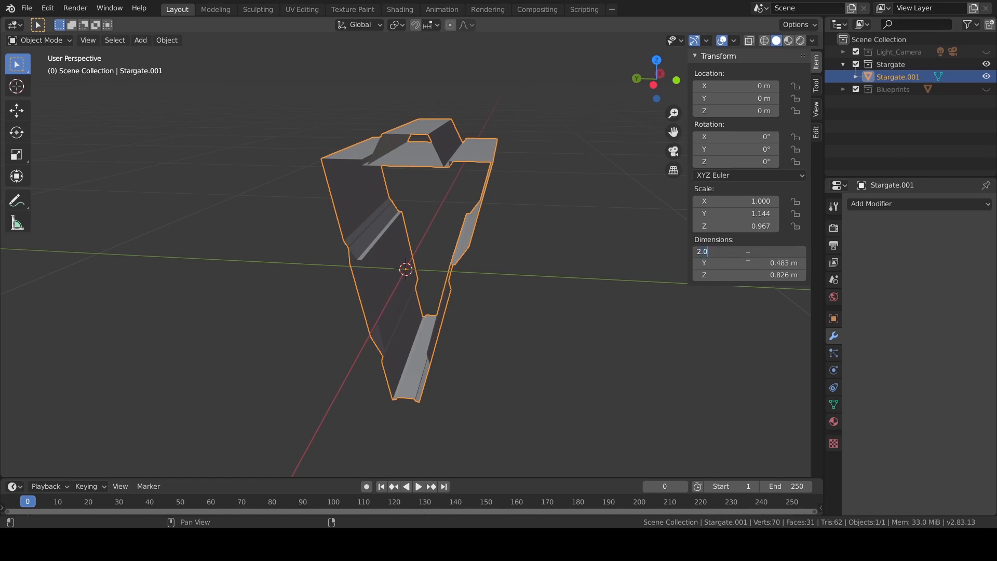
{"action": "type", "text": "58"}
{"action": "key", "text": "Return"}
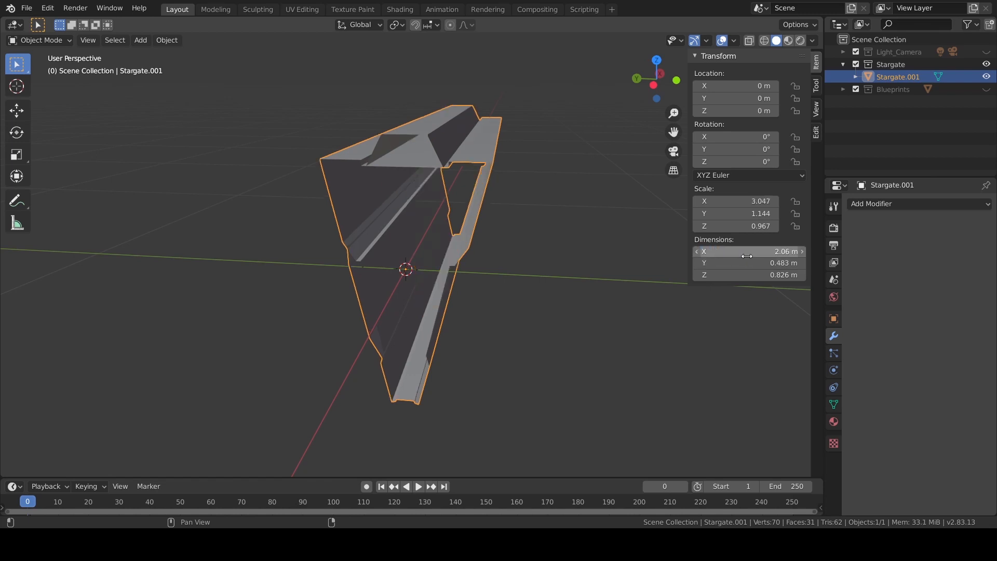
- Set the Stargate.001 object's origin to its centre of mass (surface)
{"action": "middle_click_drag", "start_coordinate": [500, 229], "coordinate": [488, 254]}
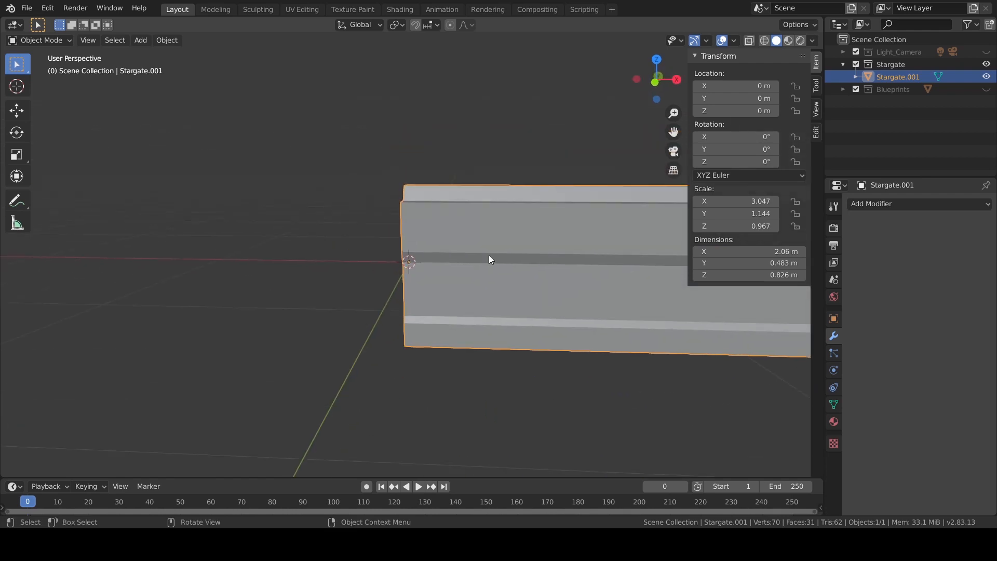
{"action": "key", "text": "KP_1"}
{"action": "middle_click_drag", "start_coordinate": [614, 305], "coordinate": [473, 316], "text": "shift"}
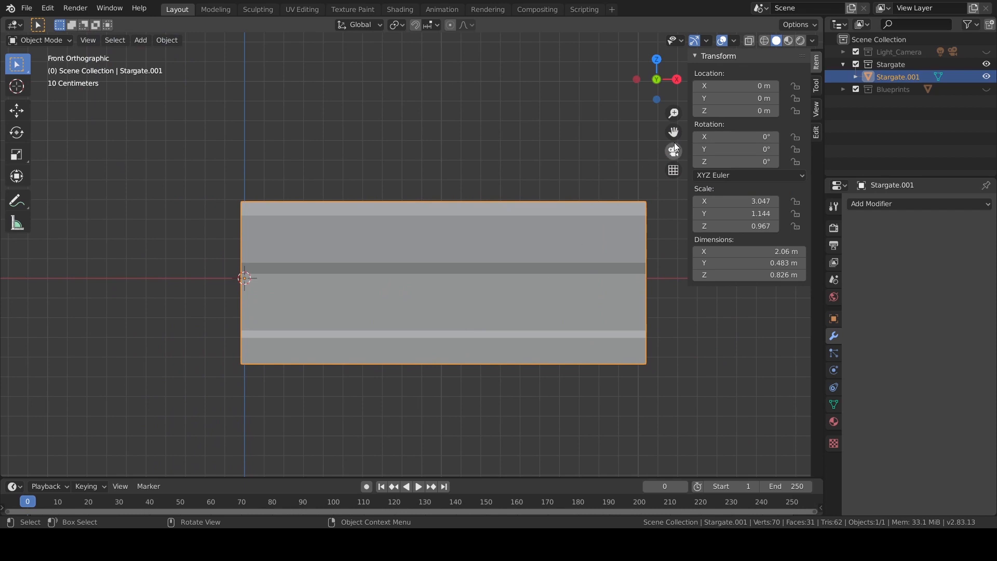
{"action": "key", "text": "ctrl+Tab"}
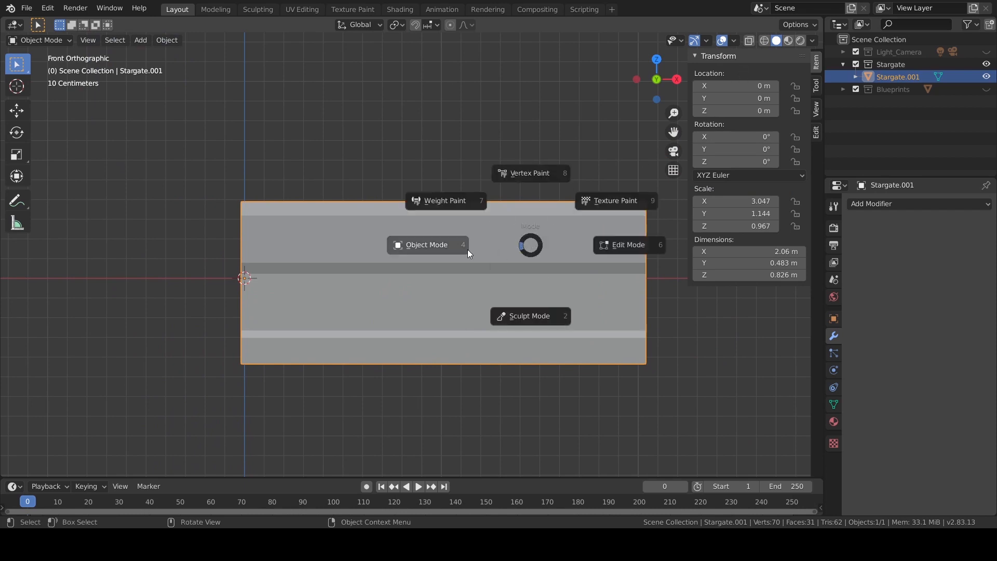
{"action": "left_click", "coordinate": [436, 248]}
{"action": "left_click", "coordinate": [167, 40]}
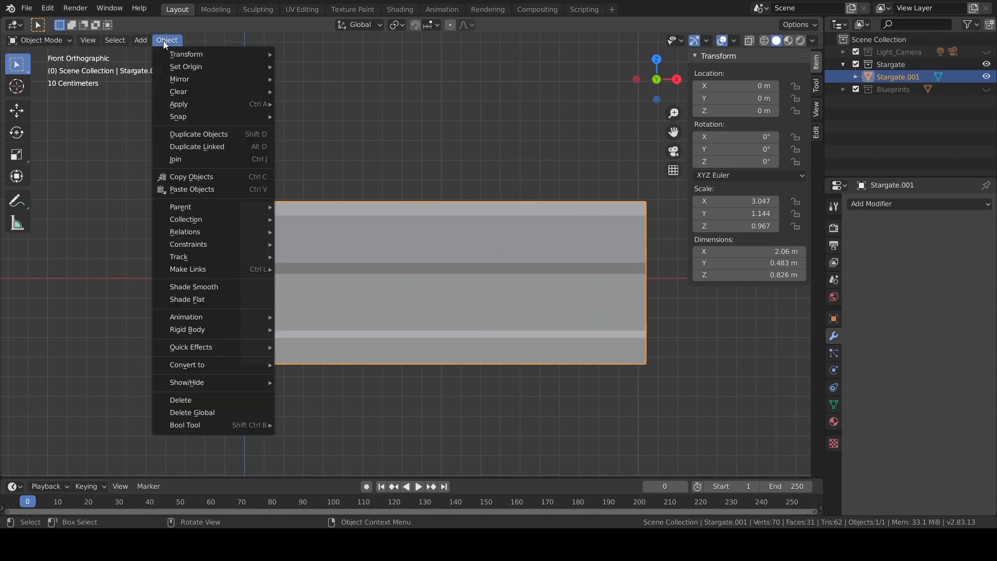
{"action": "mouse_move", "coordinate": [195, 70]}
{"action": "left_click", "coordinate": [392, 112]}
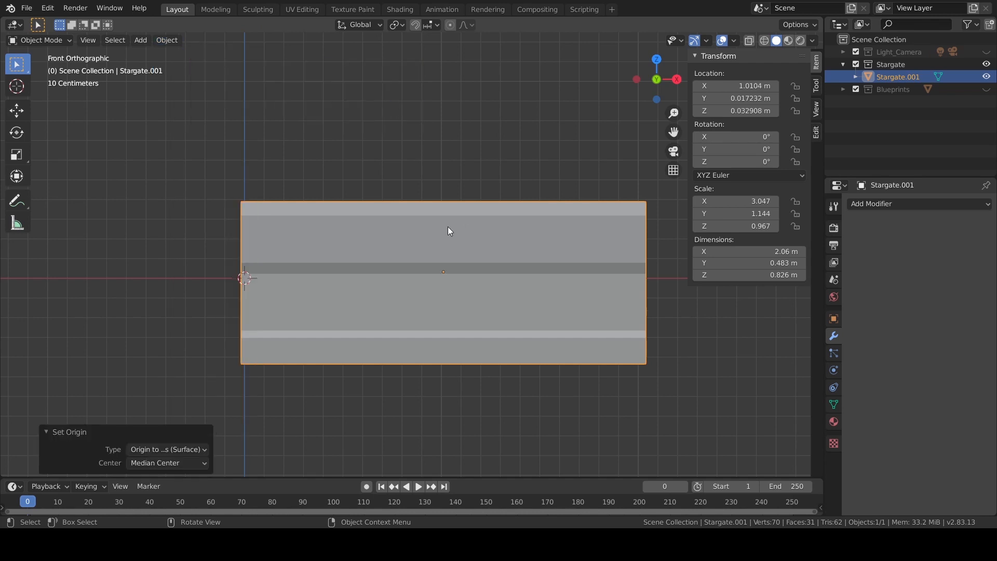
- Set the segment's X, Y and Z location to 0 so it is centred on the world origin
{"action": "middle_click_drag", "start_coordinate": [409, 274], "coordinate": [395, 291]}
{"action": "double_click", "coordinate": [753, 85]}
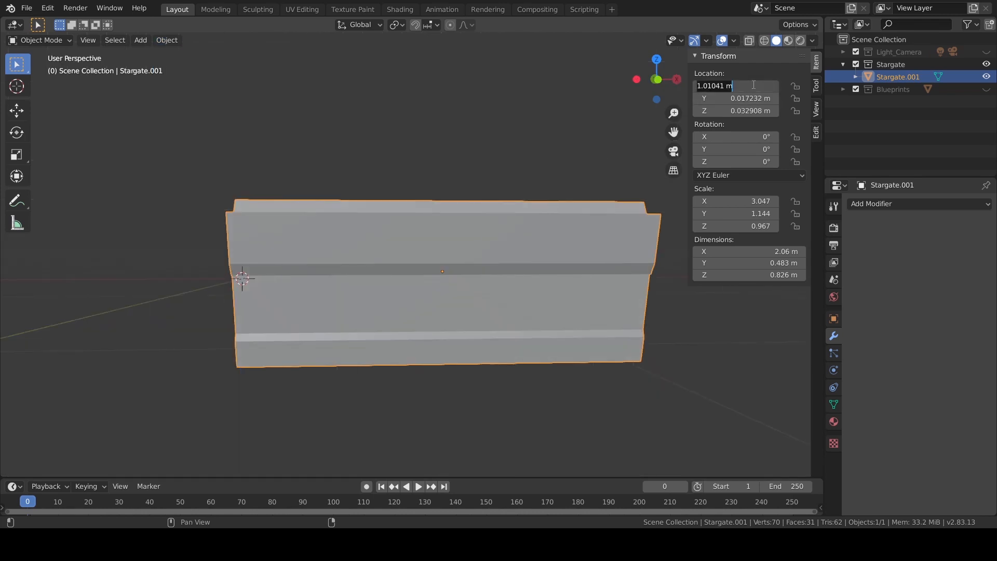
{"action": "type", "text": "0"}
{"action": "key", "text": "Return"}
{"action": "double_click", "coordinate": [754, 98]}
{"action": "type", "text": "0"}
{"action": "key", "text": "Return"}
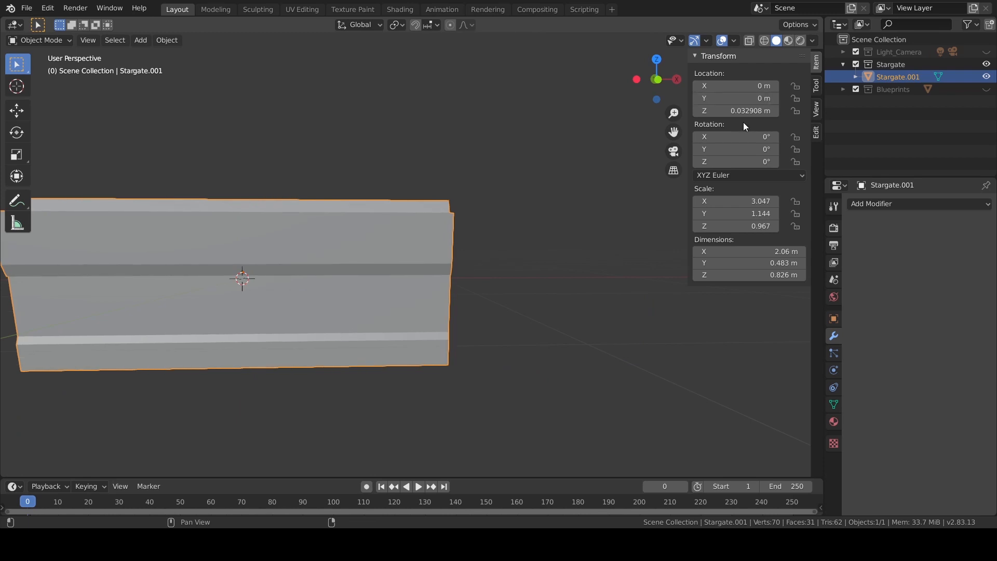
{"action": "double_click", "coordinate": [743, 112]}
{"action": "type", "text": "0"}
{"action": "key", "text": "Return"}
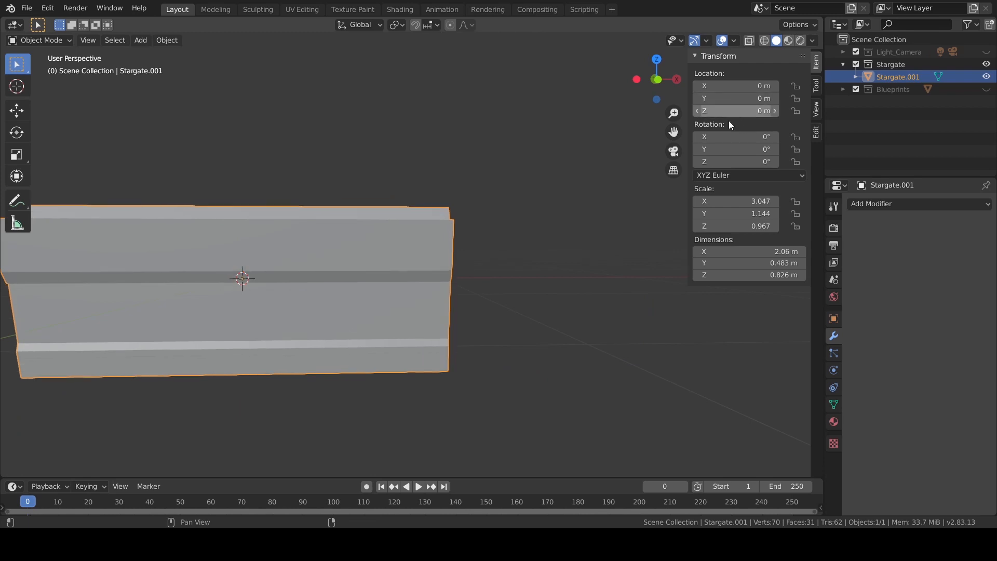
- Try applying all transforms to the Stargate segment
{"action": "middle_click_drag", "start_coordinate": [327, 273], "coordinate": [467, 278], "text": "shift"}
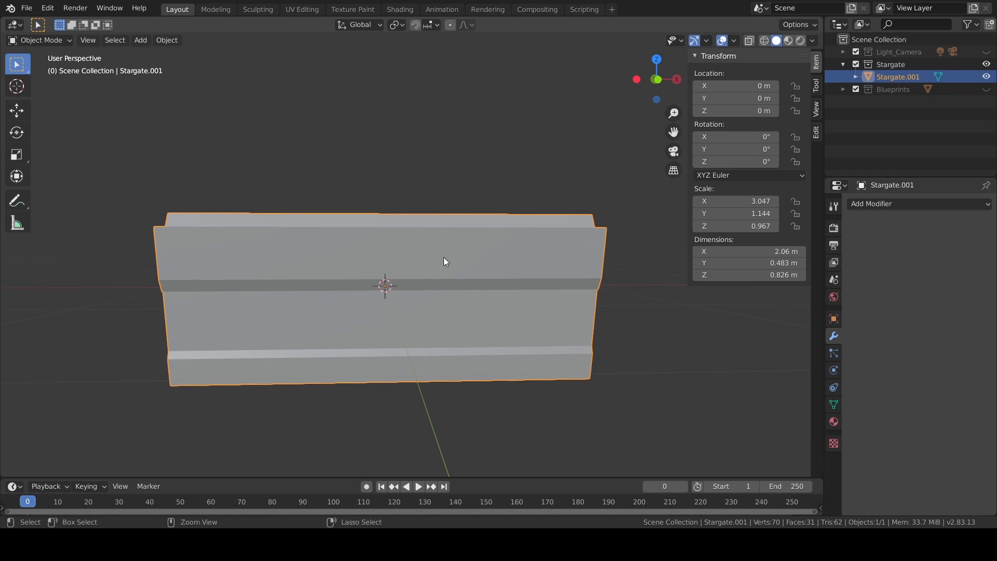
{"action": "key", "text": "ctrl+a"}
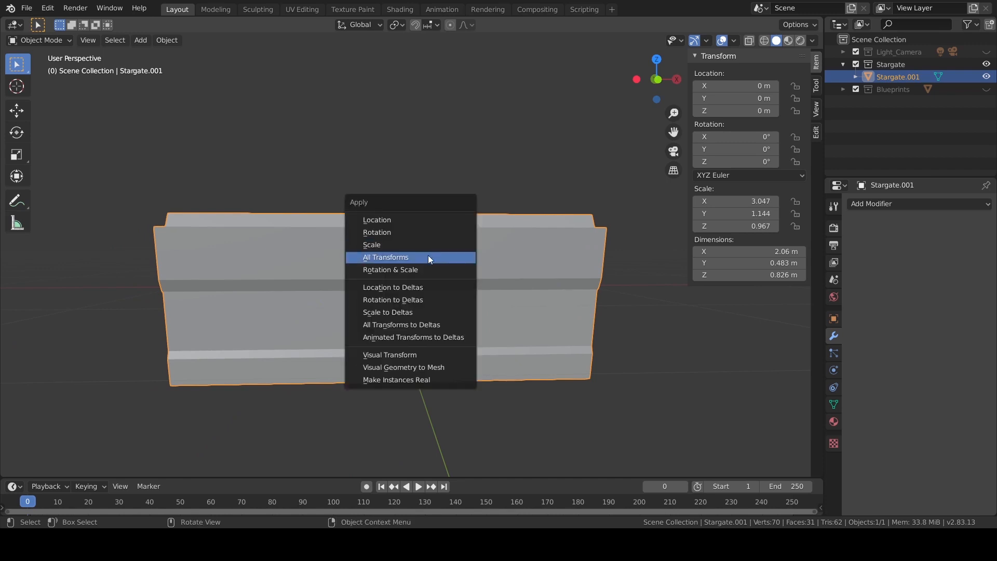
{"action": "left_click", "coordinate": [428, 257]}
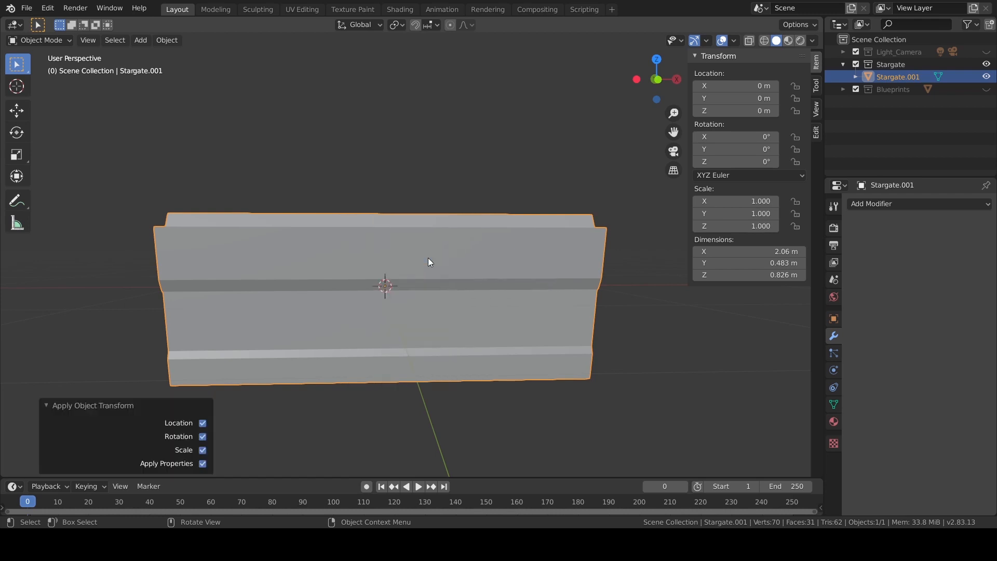
{"action": "middle_click_drag", "start_coordinate": [505, 311], "coordinate": [454, 365]}
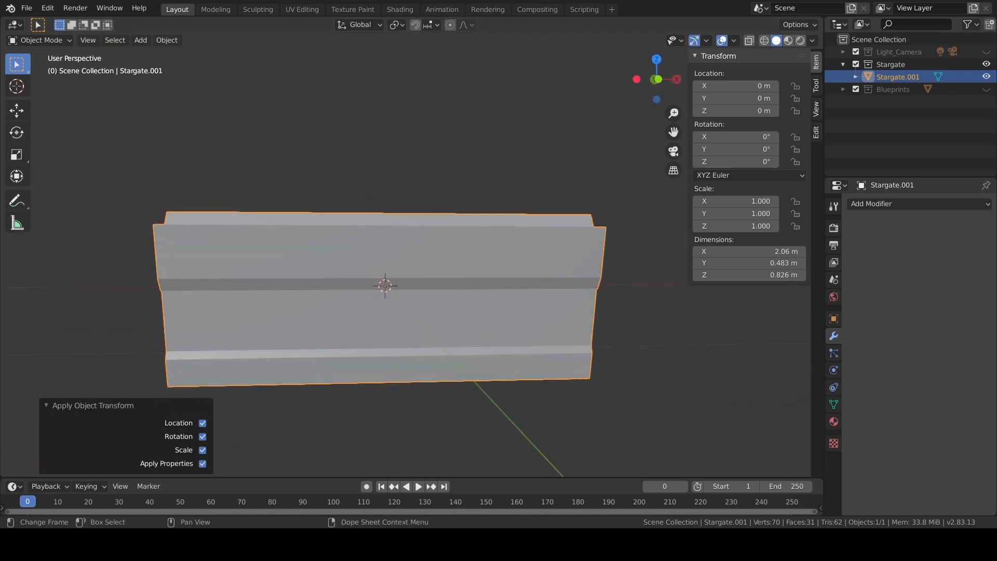
{"action": "key", "text": "ctrl+z"}
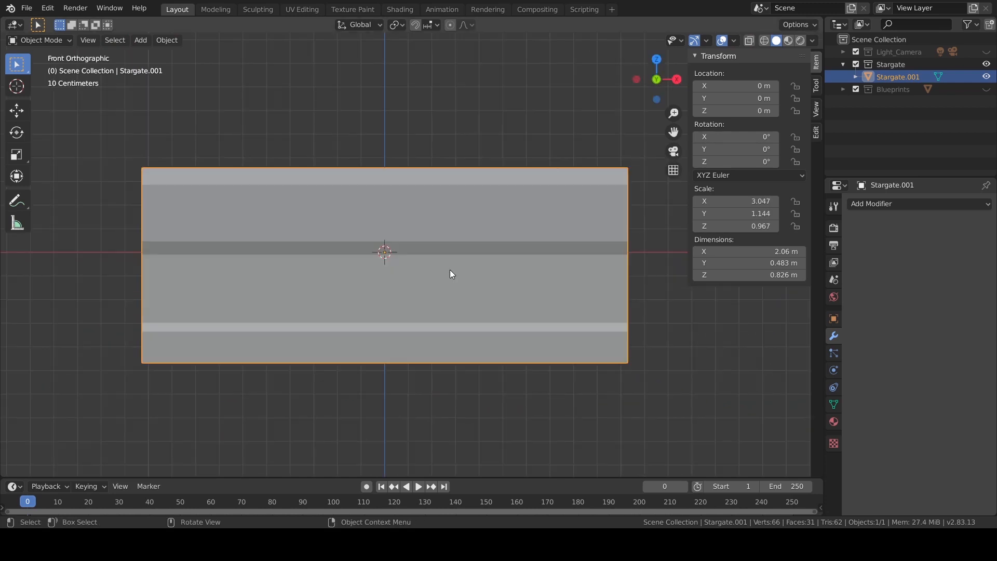
- Enter Edit Mode and add 31 evenly spaced, unslid loop cuts across the main walls along the segment's length
{"action": "key", "text": "ctrl+Tab"}
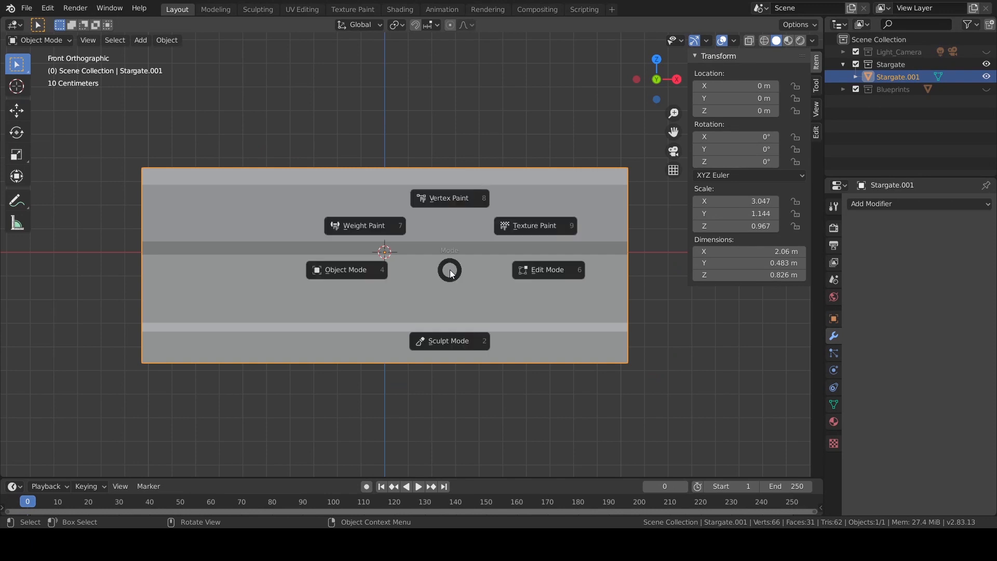
{"action": "left_click", "coordinate": [543, 271]}
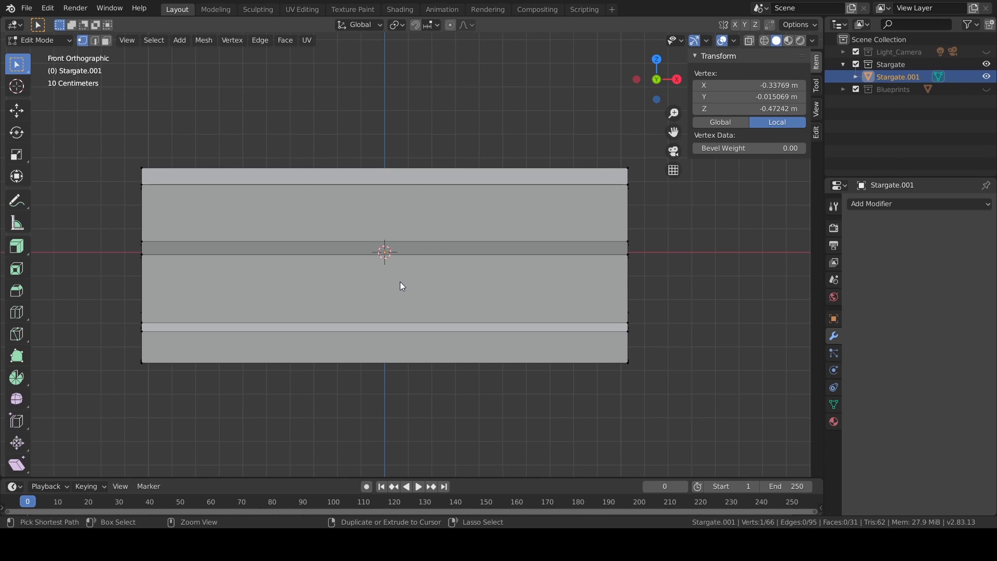
{"action": "key", "text": "ctrl+r"}
{"action": "right_click", "coordinate": [389, 207]}
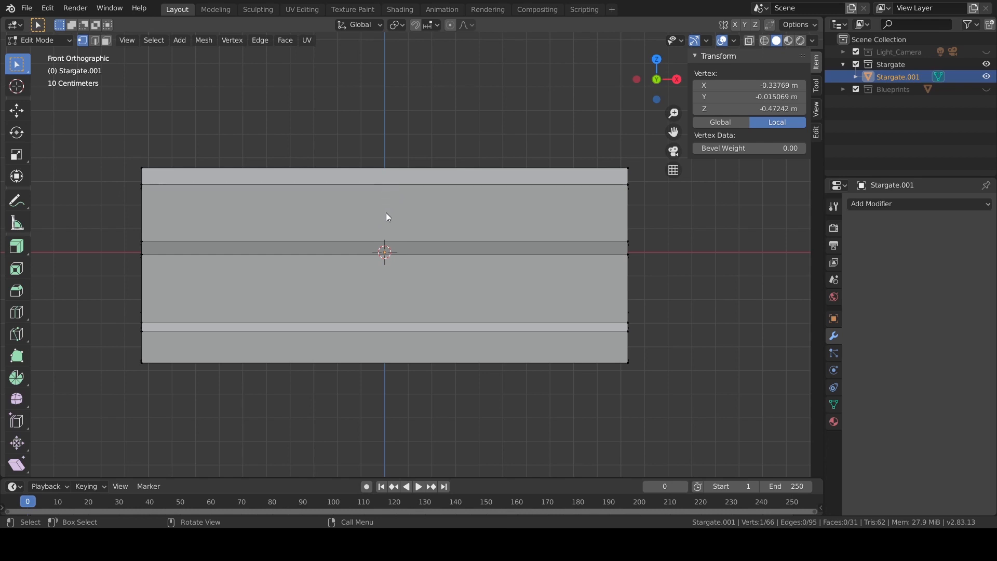
{"action": "key", "text": "ctrl+r"}
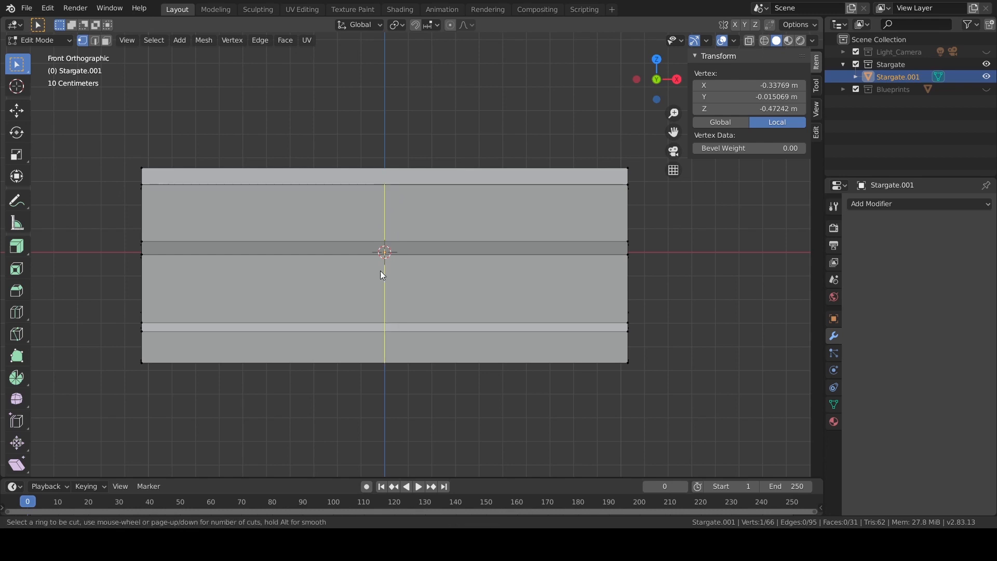
{"action": "left_click", "coordinate": [404, 255]}
{"action": "right_click", "coordinate": [400, 249]}
{"action": "left_click", "coordinate": [165, 369]}
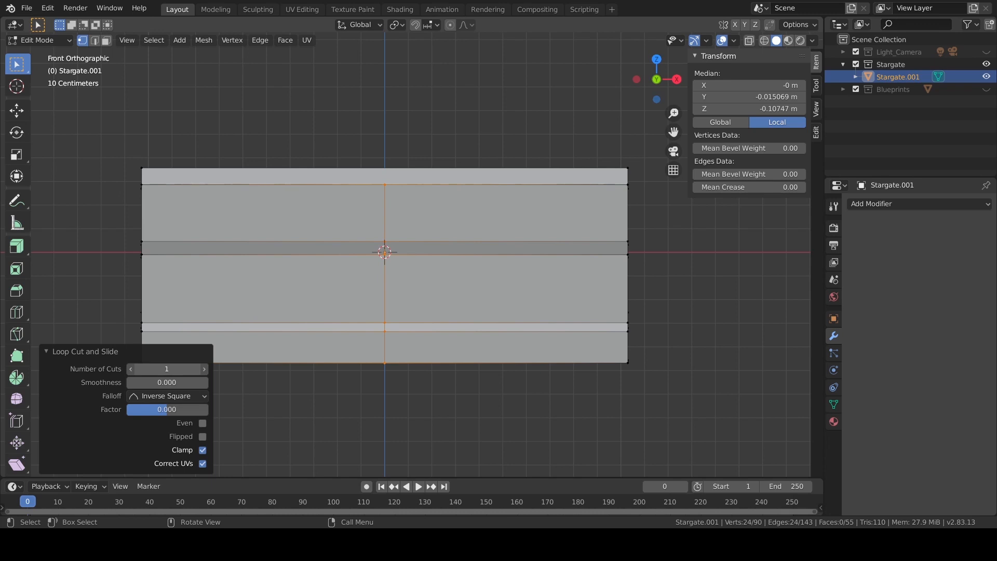
{"action": "type", "text": "31"}
{"action": "key", "text": "Return"}
- Add 31 centred loop cuts across the separate wall on the +Y side of the segment
{"action": "middle_click_drag", "start_coordinate": [223, 353], "coordinate": [597, 306]}
{"action": "key", "text": "ctrl+r"}
{"action": "left_click", "coordinate": [528, 270]}
{"action": "right_click", "coordinate": [528, 269]}
{"action": "left_click", "coordinate": [173, 366]}
{"action": "type", "text": "31"}
{"action": "key", "text": "Return"}
- Add 31 loop cuts along the raised trapezoidal ridge on the segment's upper side
{"action": "middle_click_drag", "start_coordinate": [650, 275], "coordinate": [443, 282]}
{"action": "key", "text": "ctrl+r"}
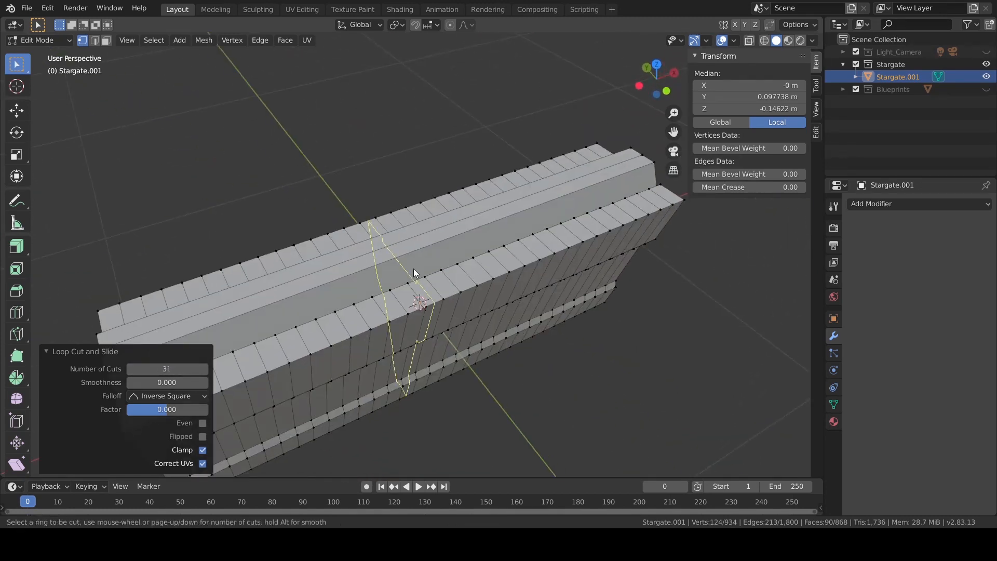
{"action": "left_click", "coordinate": [397, 261]}
{"action": "left_click", "coordinate": [398, 260]}
{"action": "left_click", "coordinate": [158, 369]}
{"action": "type", "text": "131"}
{"action": "key", "text": "Return"}
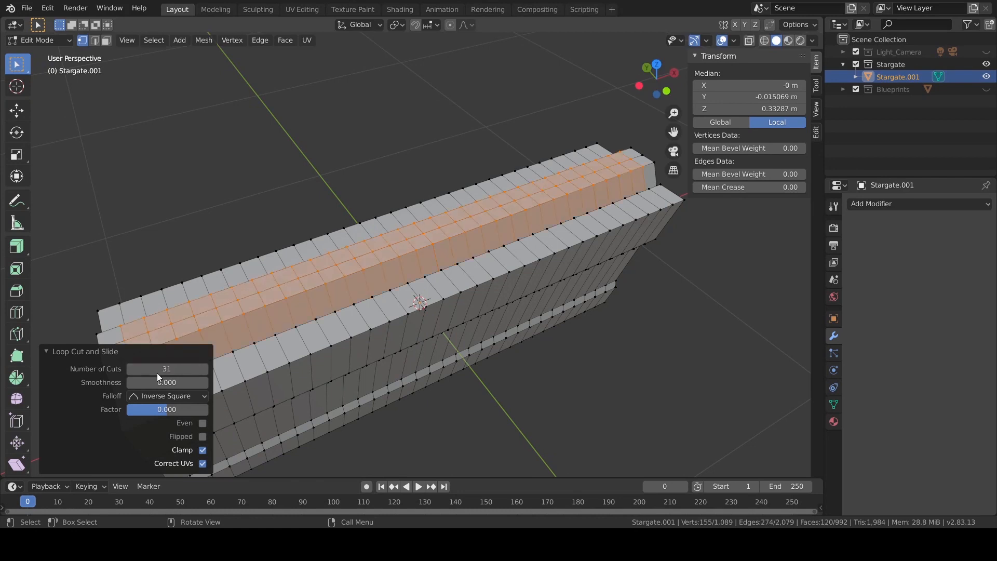
- Inspect the subdivided segment from several angles in Object Mode, returning to Edit Mode to check its edge loops
{"action": "middle_click_drag", "start_coordinate": [428, 320], "coordinate": [525, 317]}
{"action": "key", "text": "ctrl+Tab"}
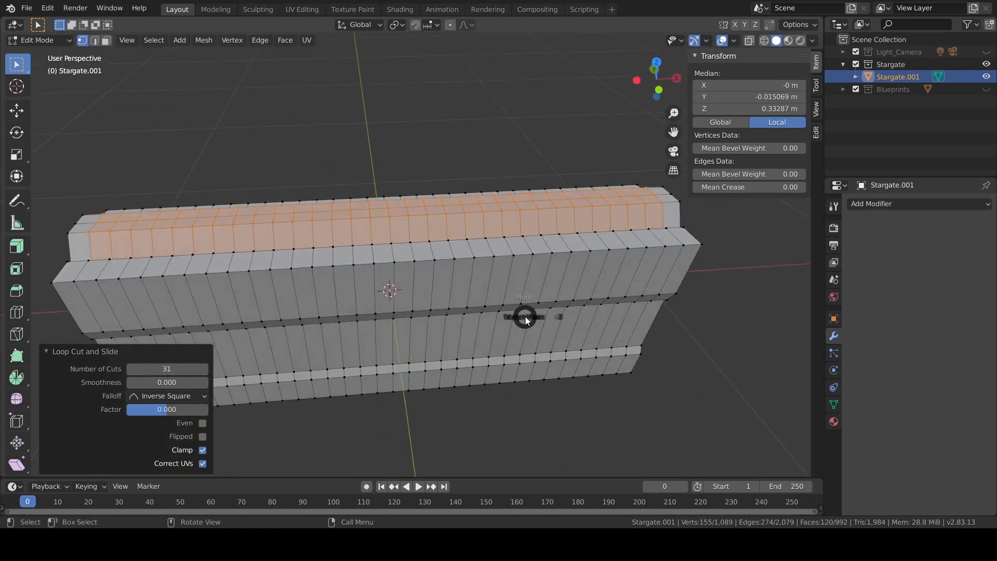
{"action": "left_click", "coordinate": [440, 319]}
{"action": "middle_click_drag", "start_coordinate": [440, 319], "coordinate": [483, 311]}
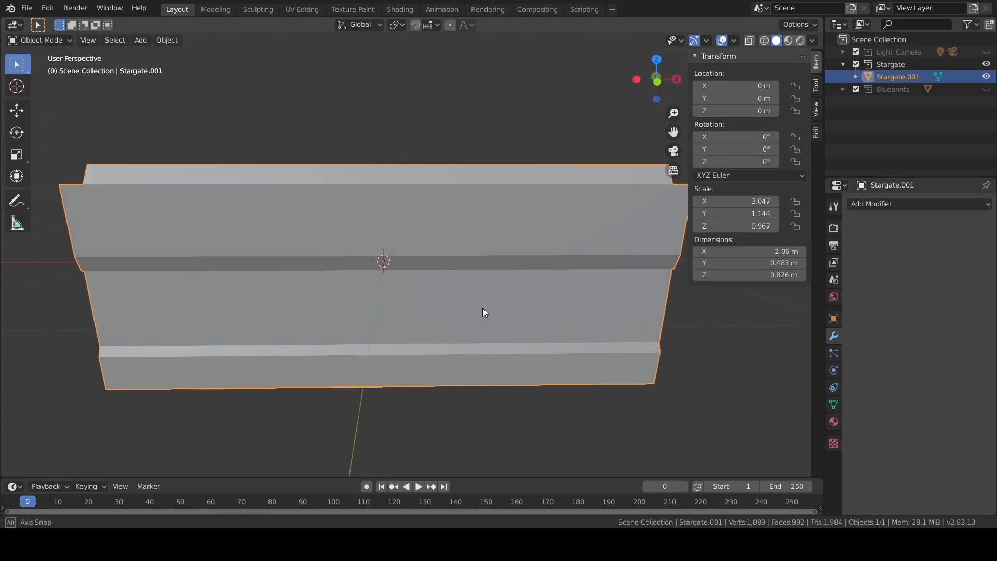
{"action": "middle_click_drag", "start_coordinate": [458, 280], "coordinate": [435, 269]}
{"action": "key", "text": "ctrl+Tab"}
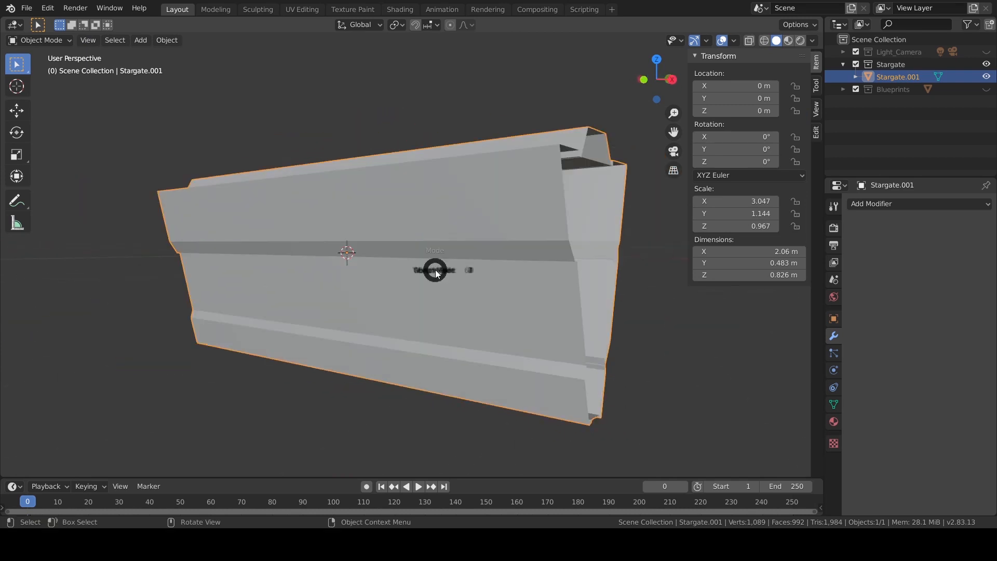
{"action": "left_click", "coordinate": [526, 266]}
{"action": "middle_click_drag", "start_coordinate": [543, 294], "coordinate": [497, 287]}
{"action": "middle_click_drag", "start_coordinate": [436, 295], "coordinate": [202, 297]}
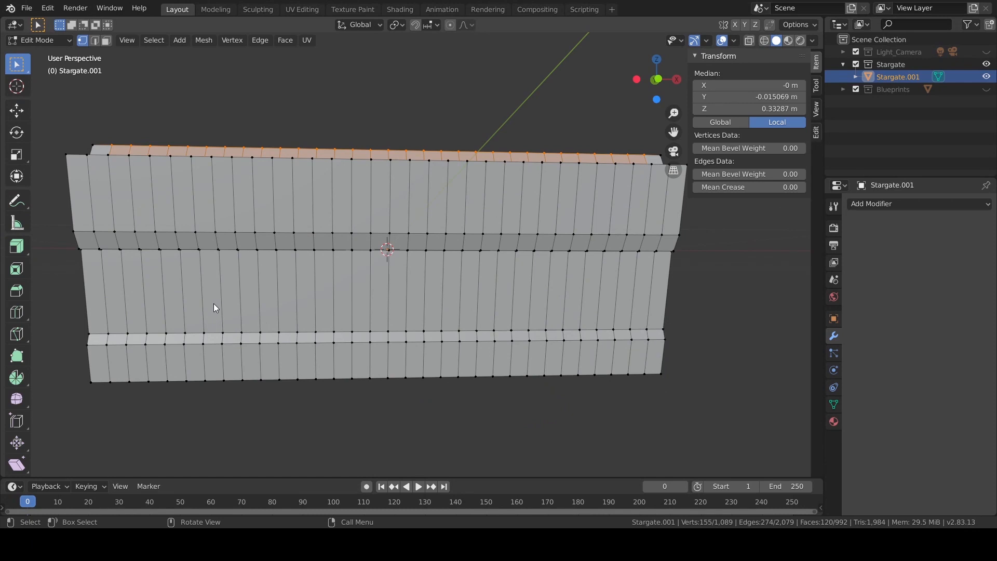
- Switch to face selection and select the full row of faces on the flat middle wall strip of the -Y side
{"action": "left_click", "coordinate": [106, 40]}
{"action": "left_click", "coordinate": [163, 297]}
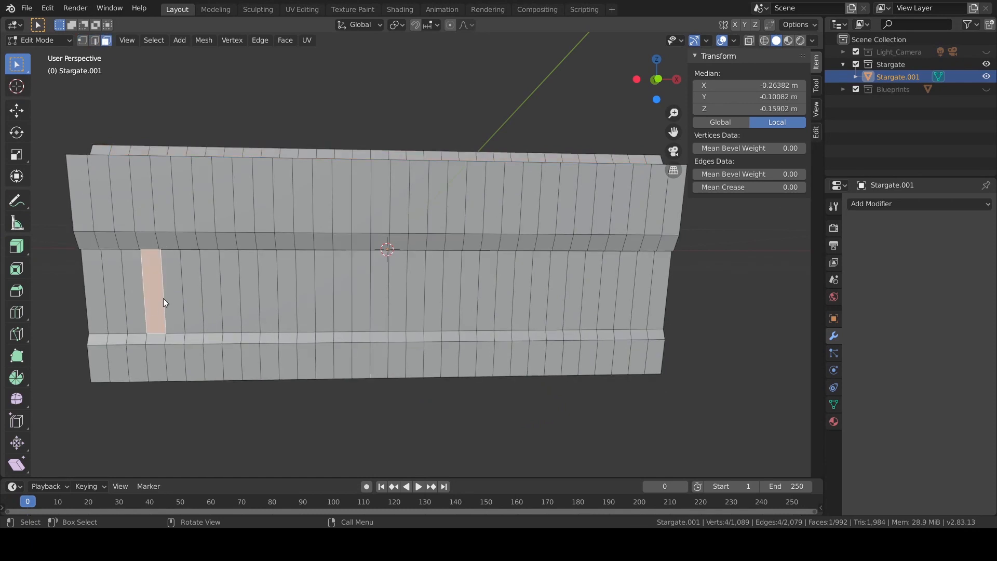
{"action": "key", "text": "c"}
{"action": "left_click_drag", "start_coordinate": [111, 300], "coordinate": [658, 291]}
{"action": "right_click", "coordinate": [657, 292]}
{"action": "middle_click_drag", "start_coordinate": [777, 321], "coordinate": [339, 297]}
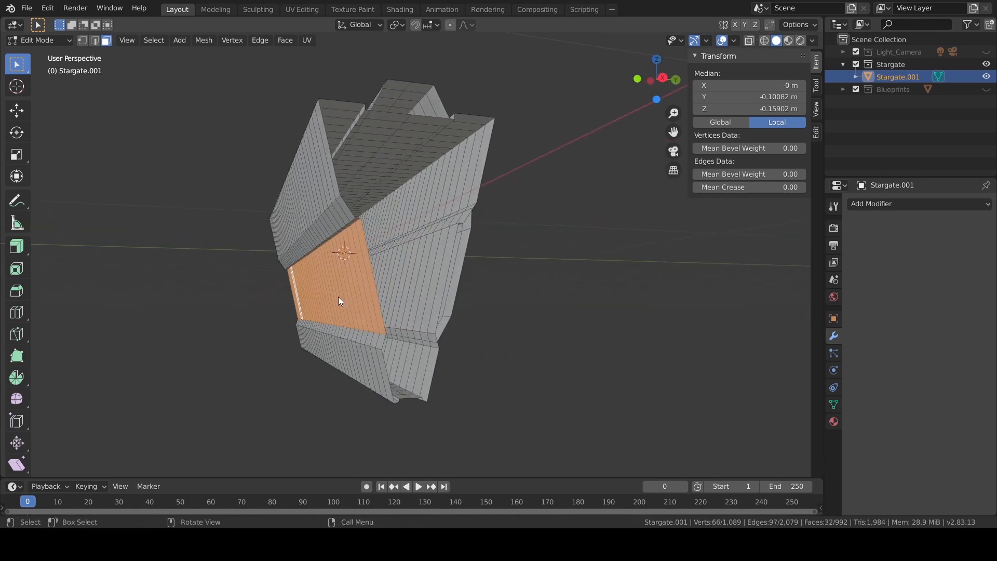
- Extrude the selected middle wall strip inward along its normals by 0.04 m
{"action": "left_click", "coordinate": [19, 254]}
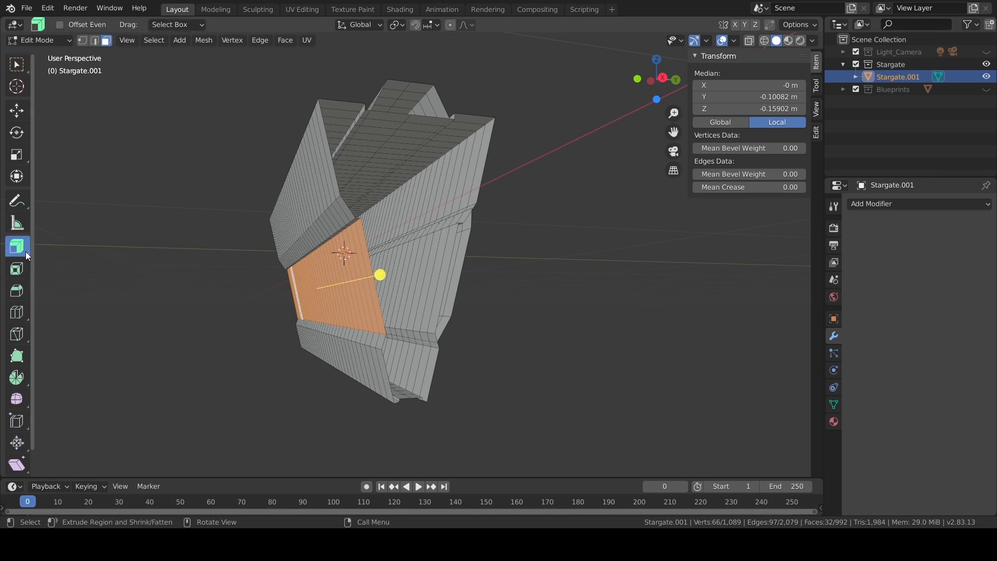
{"action": "middle_click_drag", "start_coordinate": [335, 278], "coordinate": [361, 283]}
{"action": "scroll", "coordinate": [362, 283], "scroll_direction": "up", "scroll_amount": 3}
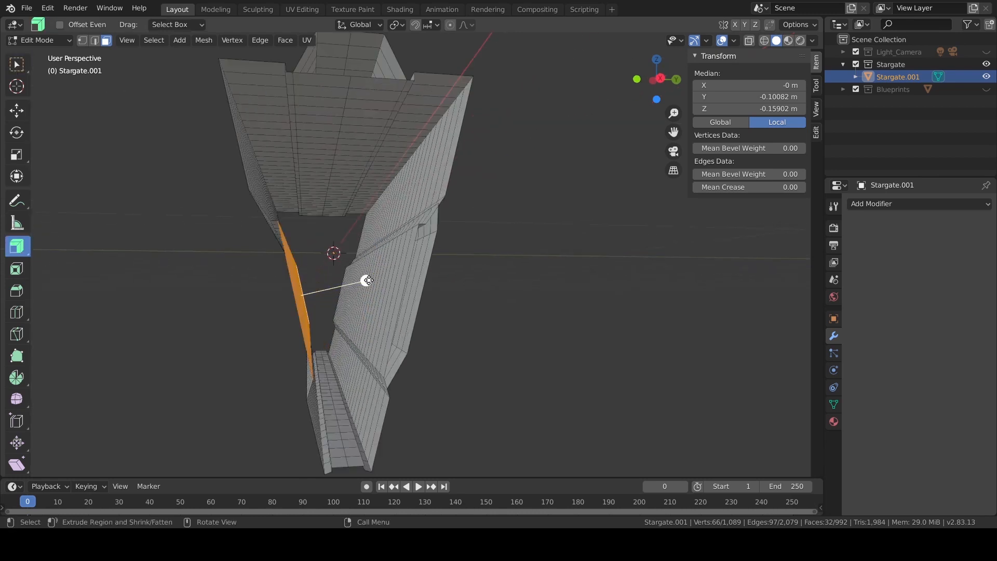
{"action": "left_click_drag", "start_coordinate": [365, 280], "coordinate": [403, 277]}
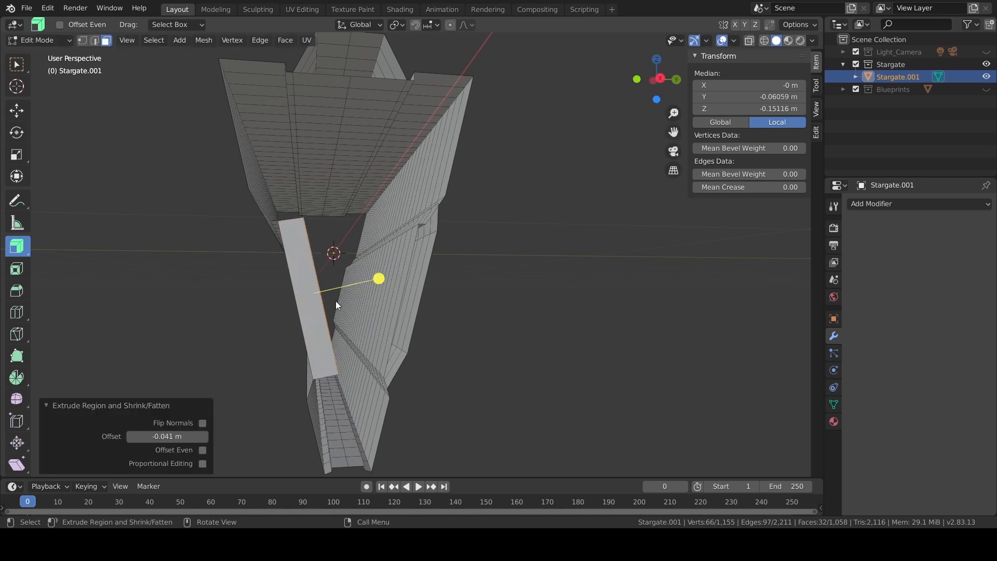
{"action": "left_click", "coordinate": [156, 436]}
{"action": "left_click_drag", "start_coordinate": [153, 436], "coordinate": [168, 437]}
{"action": "key", "text": "BackSpace"}
{"action": "key", "text": "Return"}
- Delete the two end-cap faces created at both ends of the extruded middle wall strip
{"action": "left_click", "coordinate": [253, 361]}
{"action": "middle_click_drag", "start_coordinate": [253, 361], "coordinate": [235, 142]}
{"action": "scroll", "coordinate": [430, 280], "scroll_direction": "up", "scroll_amount": 2}
{"action": "left_click", "coordinate": [490, 265]}
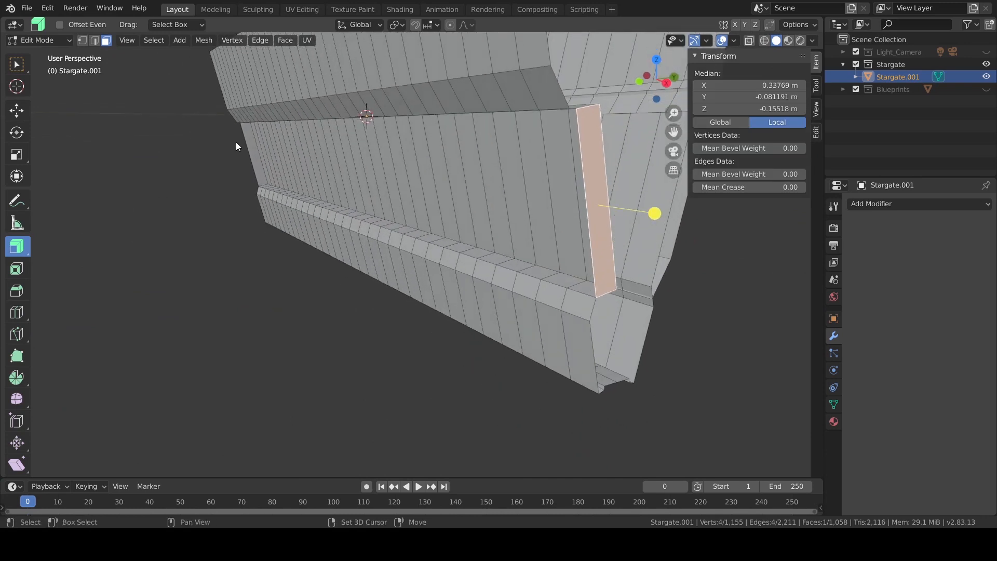
{"action": "left_click", "coordinate": [253, 159], "text": "shift"}
{"action": "key", "text": "x"}
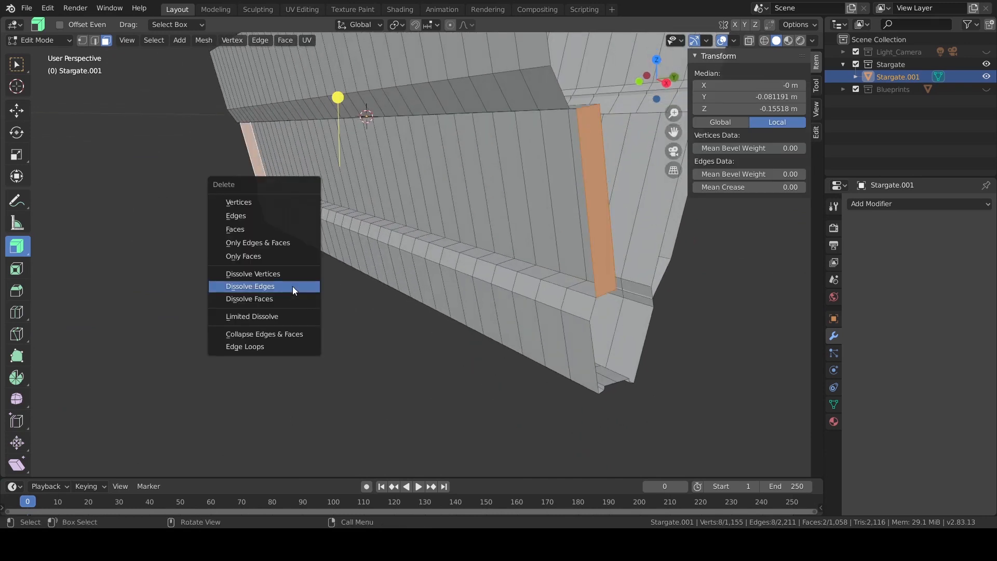
{"action": "left_click", "coordinate": [276, 231]}
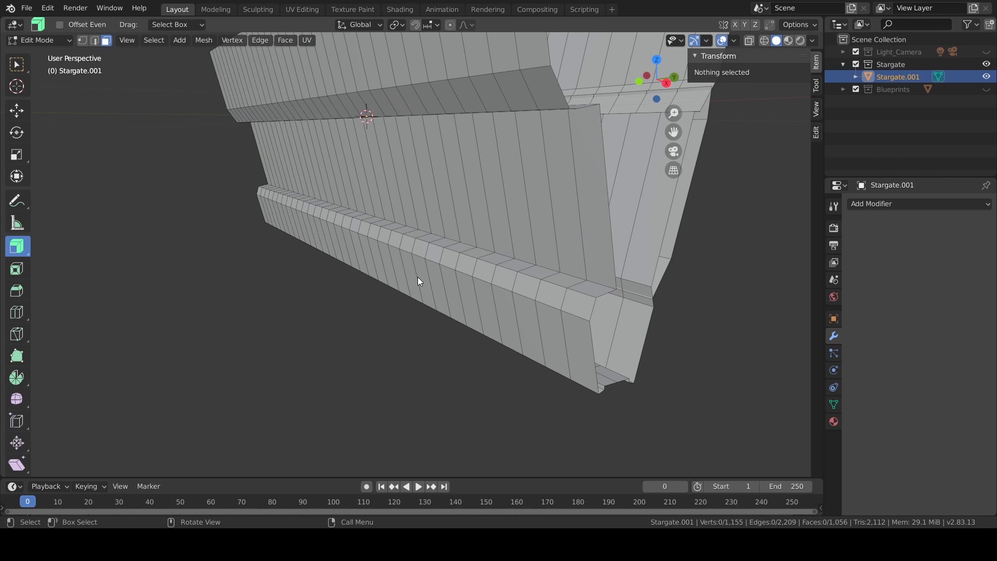
- Add one centred lengthwise loop cut along the narrow ledge below the recessed middle wall
{"action": "key", "text": "2"}
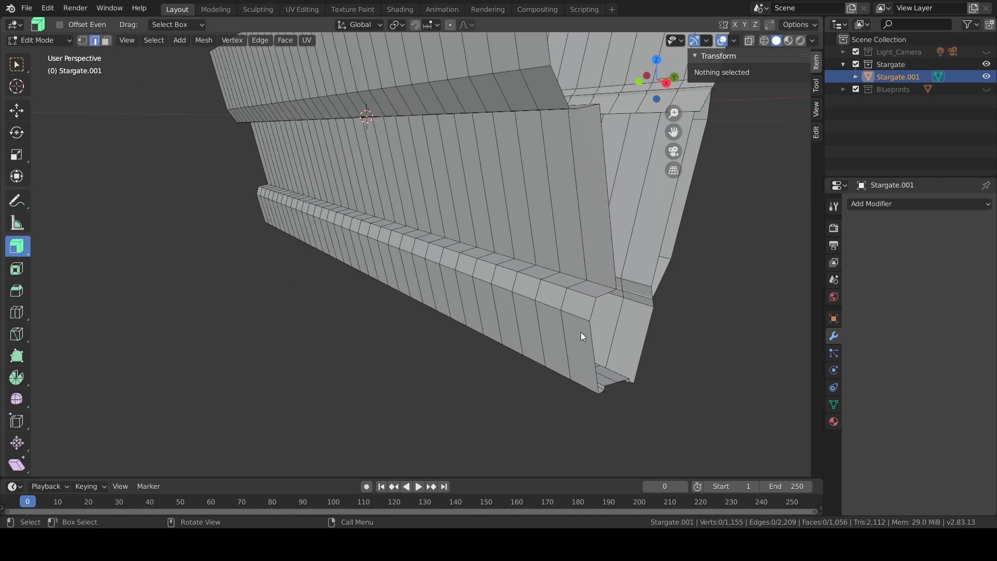
{"action": "middle_click_drag", "start_coordinate": [534, 320], "coordinate": [516, 326]}
{"action": "key", "text": "ctrl+r"}
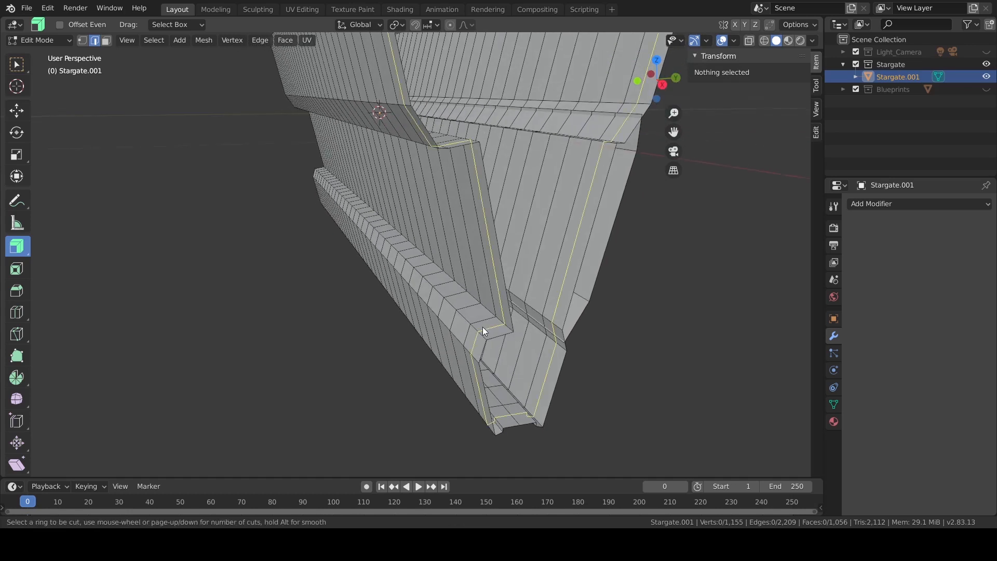
{"action": "left_click", "coordinate": [481, 315]}
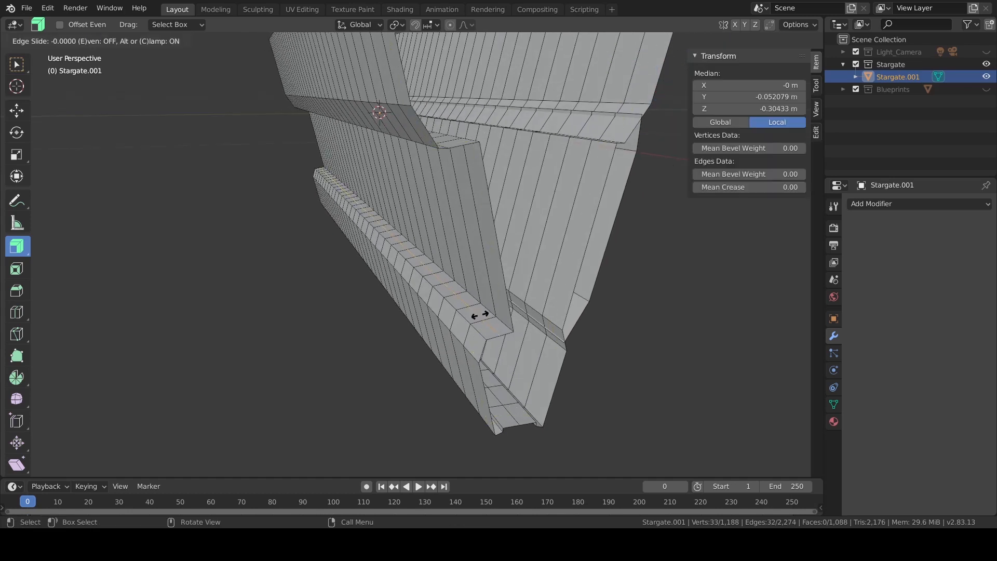
{"action": "right_click", "coordinate": [479, 314]}
- Edge-slide the lower ledge's new loop fully to its outer edge, and slide it back with a factor of -0.2
{"action": "key", "text": "g"}
{"action": "key", "text": "g"}
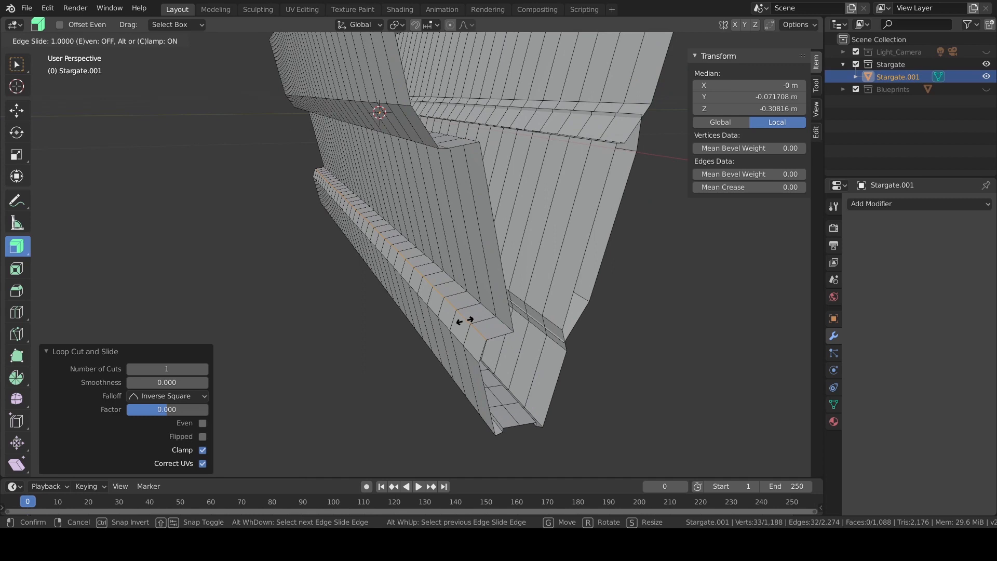
{"action": "left_click", "coordinate": [463, 322]}
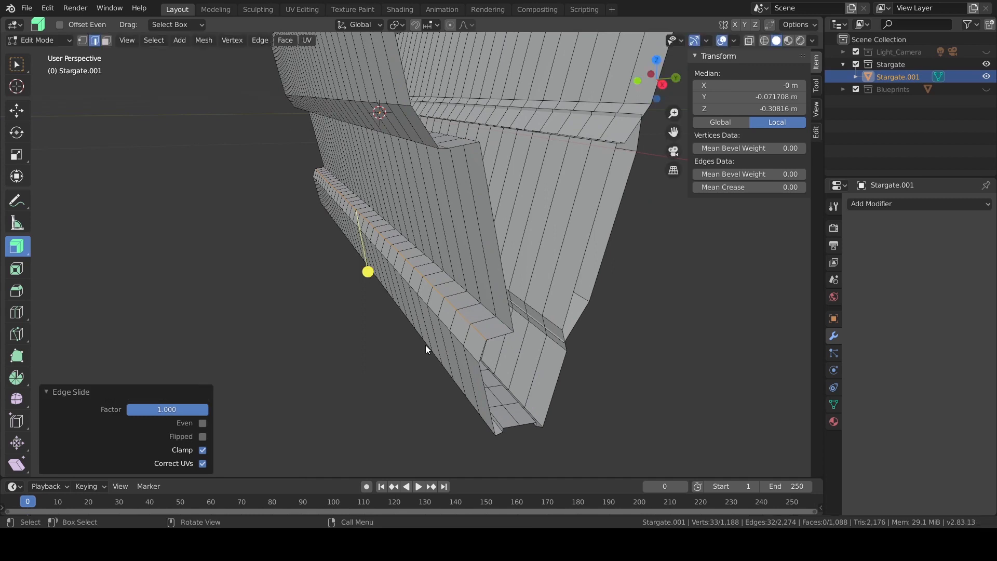
{"action": "key", "text": "g"}
{"action": "key", "text": "g"}
{"action": "type", "text": ".2"}
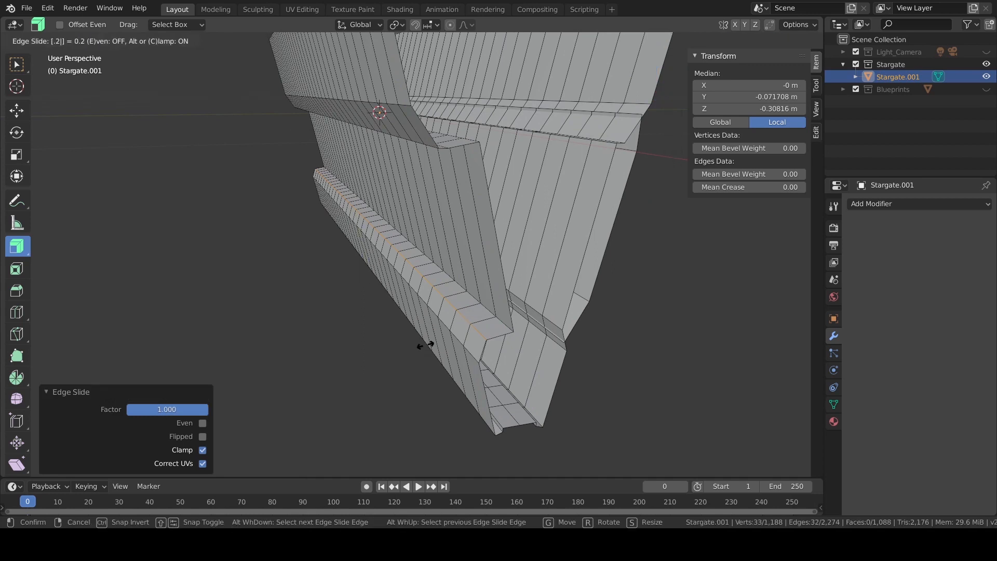
{"action": "key", "text": "minus"}
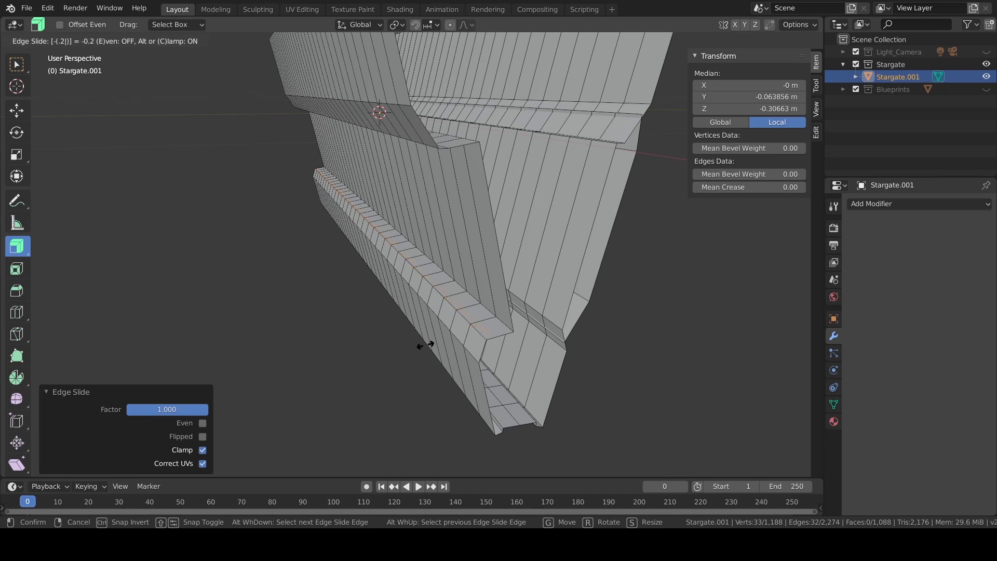
{"action": "key", "text": "Return"}
- Add one centred lengthwise loop cut along the narrow ledge above the recessed middle wall
{"action": "middle_click_drag", "start_coordinate": [494, 345], "coordinate": [472, 325]}
{"action": "scroll", "coordinate": [469, 327], "scroll_direction": "up", "scroll_amount": 3}
{"action": "middle_click_drag", "start_coordinate": [496, 370], "coordinate": [492, 371]}
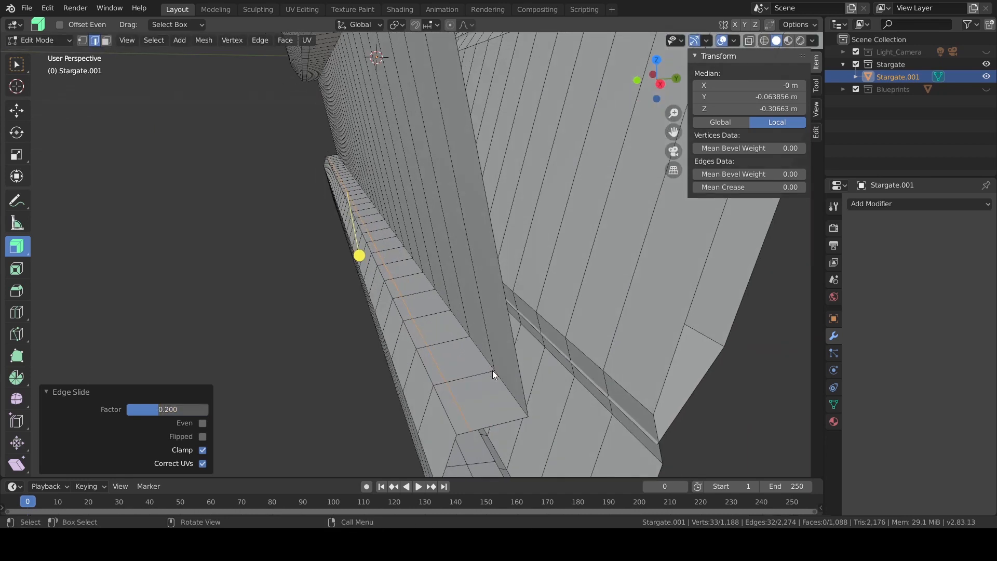
{"action": "middle_click_drag", "start_coordinate": [346, 213], "coordinate": [369, 251]}
{"action": "key", "text": "ctrl+r"}
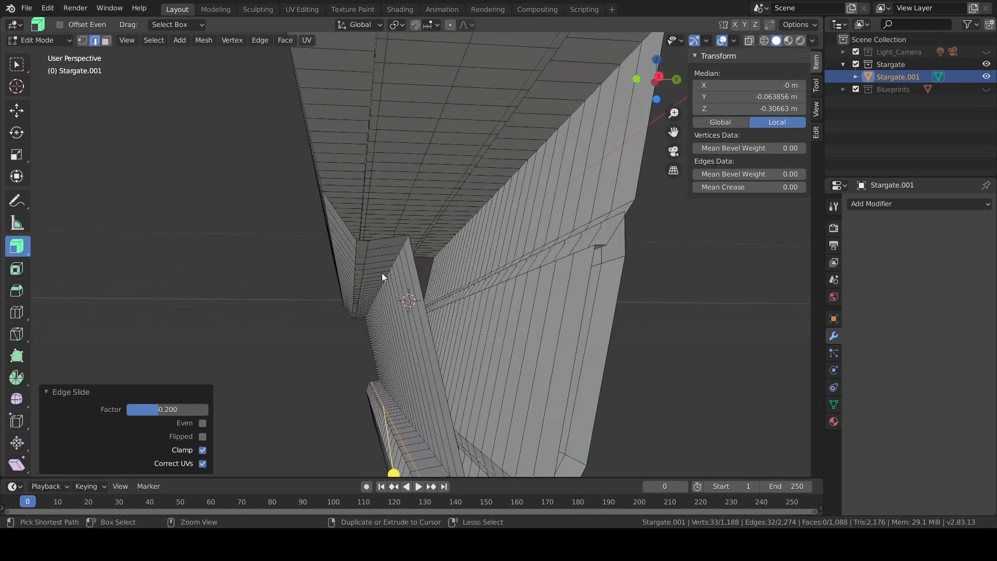
{"action": "left_click", "coordinate": [382, 262]}
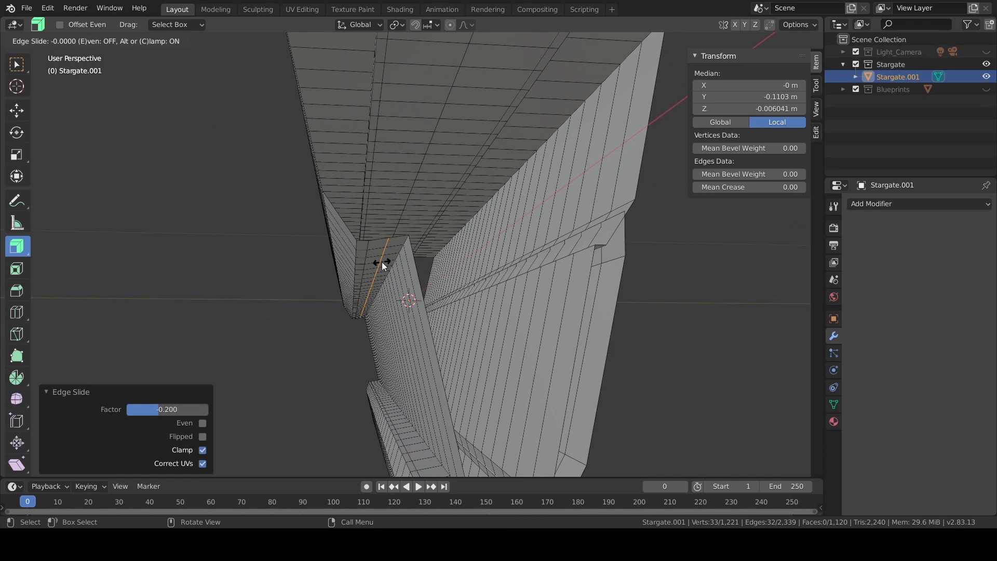
{"action": "left_click", "coordinate": [381, 262]}
{"action": "key", "text": "g"}
{"action": "key", "text": "g"}
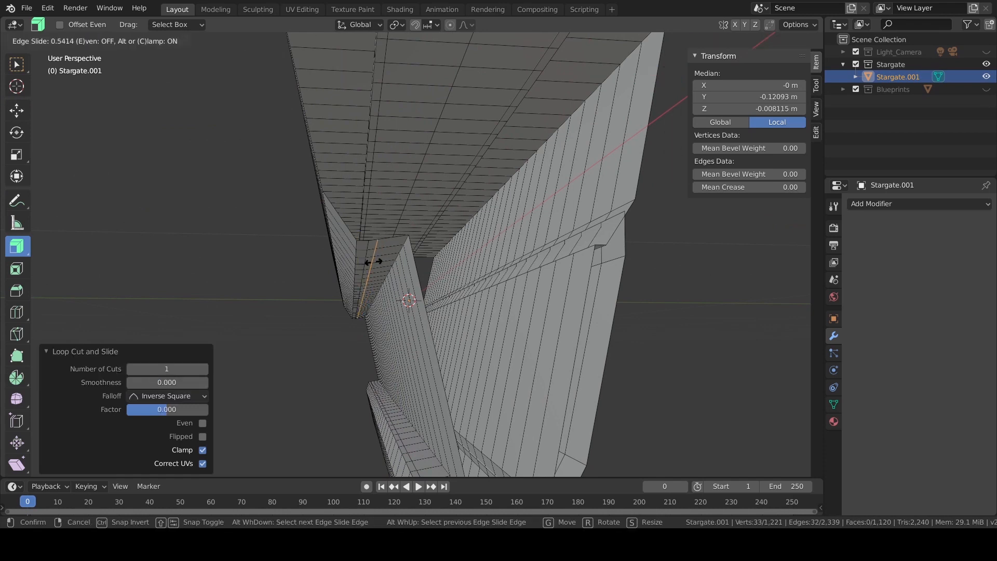
{"action": "right_click", "coordinate": [360, 264]}
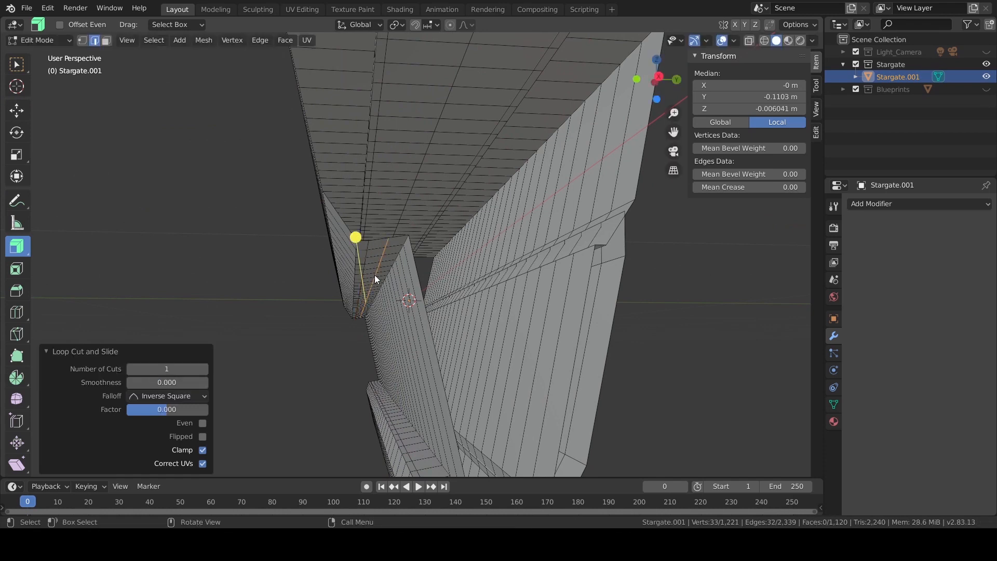
- Edge-slide the upper ledge's new loop fully to its outer edge, and slide it back with a factor of -0.2
{"action": "key", "text": "g"}
{"action": "key", "text": "g"}
{"action": "left_click", "coordinate": [362, 279]}
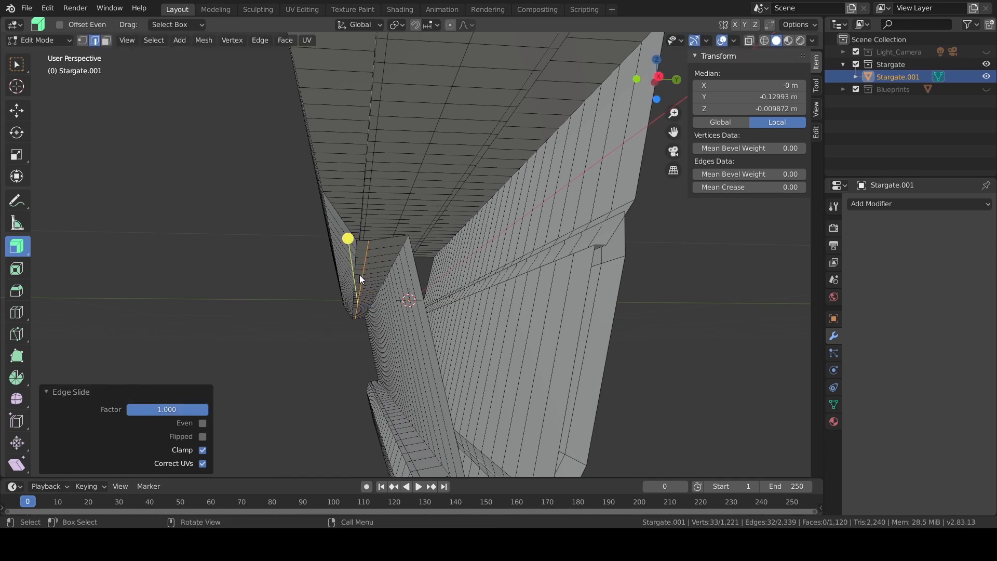
{"action": "key", "text": "g"}
{"action": "key", "text": "g"}
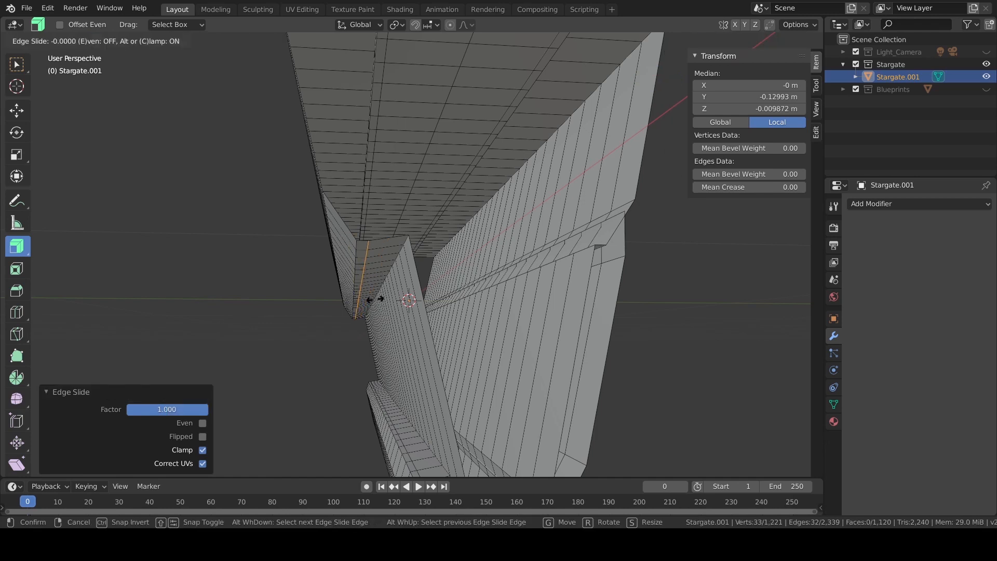
{"action": "type", "text": "-.2"}
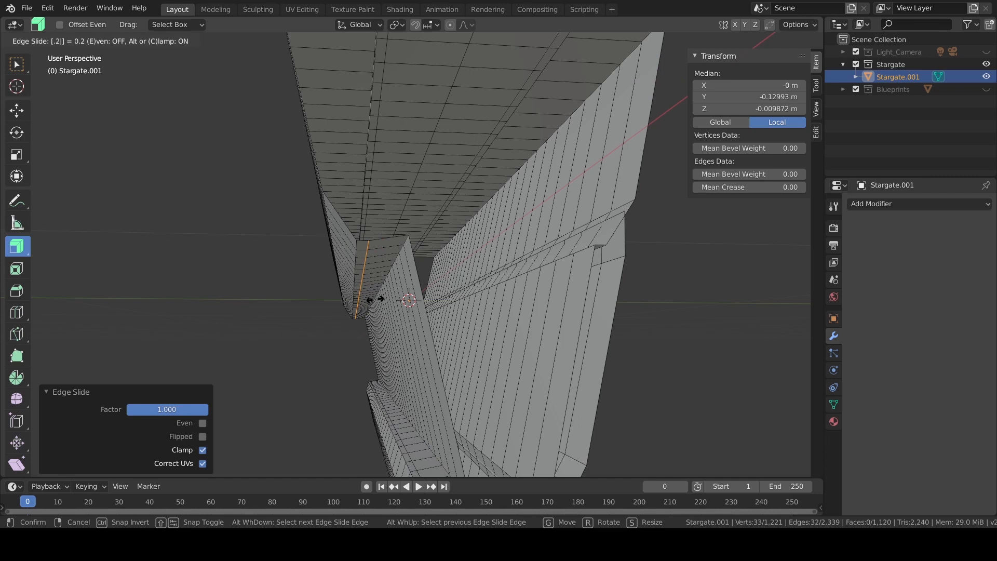
{"action": "key", "text": "Return"}
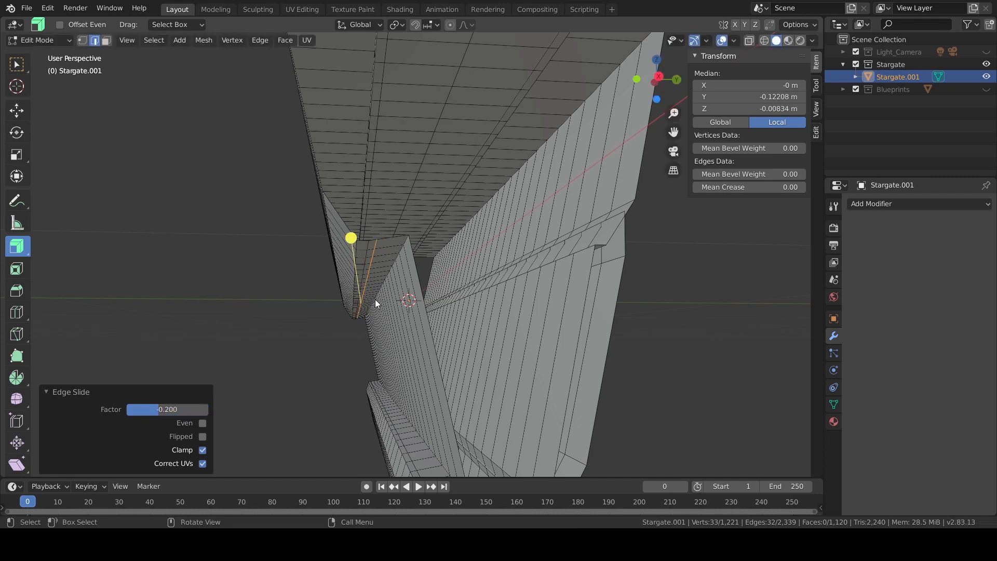
- Select the face loop on the inner, wider strip of the upper ledge
{"action": "key", "text": "w"}
{"action": "middle_click_drag", "start_coordinate": [357, 354], "coordinate": [422, 159]}
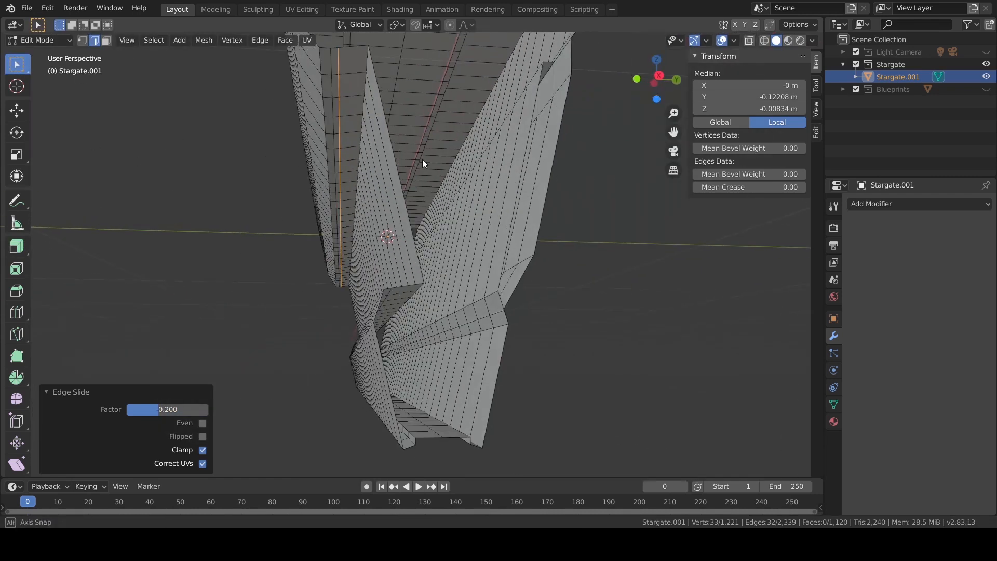
{"action": "key", "text": "3"}
{"action": "left_click", "coordinate": [347, 77], "text": "alt"}
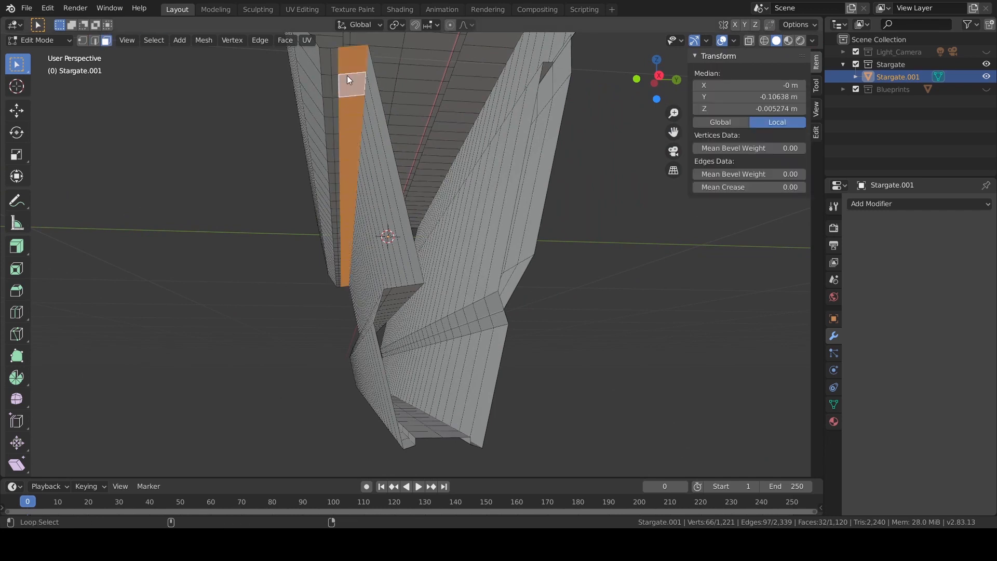
{"action": "middle_click_drag", "start_coordinate": [347, 75], "coordinate": [403, 265]}
{"action": "left_click", "coordinate": [521, 357], "text": "alt+shift"}
{"action": "middle_click_drag", "start_coordinate": [522, 357], "coordinate": [393, 167]}
{"action": "key", "text": "alt+a"}
{"action": "left_click", "coordinate": [393, 127], "text": "alt"}
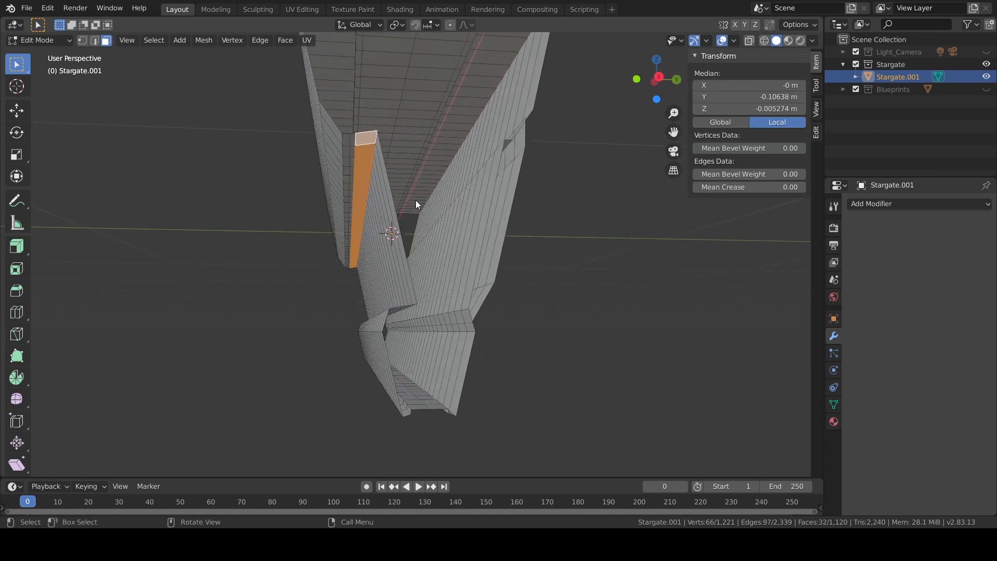
- Extrude the upper ledge's inner strip along its normal by 0.03 m
{"action": "key", "text": "e"}
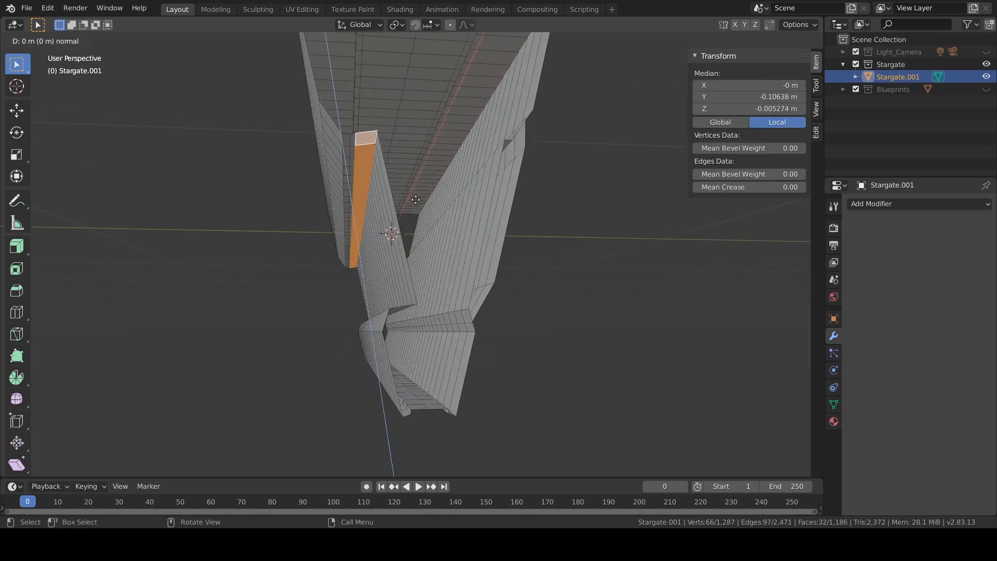
{"action": "left_click", "coordinate": [416, 192]}
{"action": "left_click", "coordinate": [165, 437]}
{"action": "left_click_drag", "start_coordinate": [143, 436], "coordinate": [159, 436]}
{"action": "type", "text": "3"}
{"action": "key", "text": "Return"}
- Select the face loop on the inner, wider strip of the lower ledge
{"action": "middle_click_drag", "start_coordinate": [362, 305], "coordinate": [391, 325]}
{"action": "left_click", "coordinate": [520, 400]}
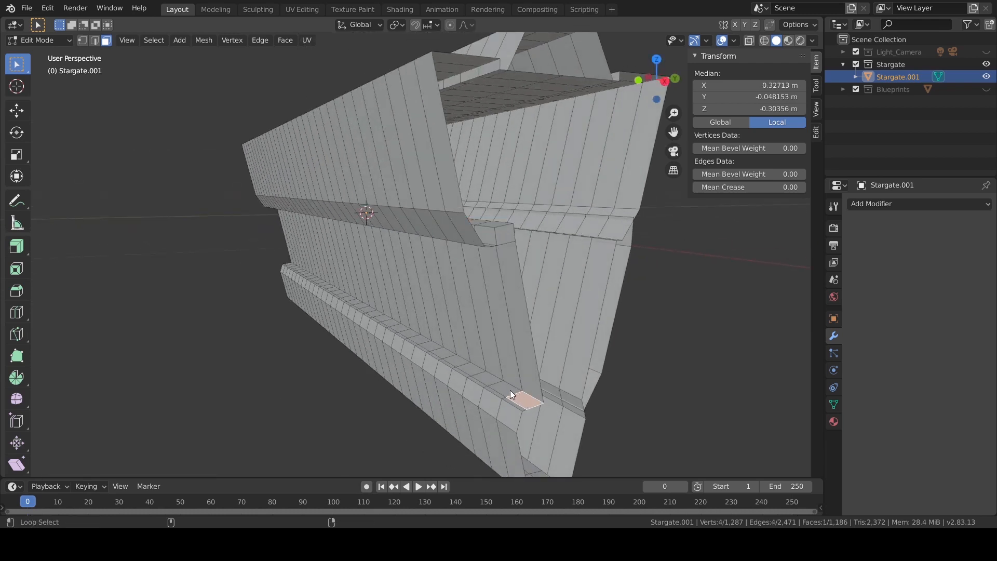
{"action": "left_click", "coordinate": [508, 390], "text": "alt"}
{"action": "left_click", "coordinate": [519, 400]}
{"action": "left_click", "coordinate": [497, 385], "text": "alt"}
{"action": "mouse_move", "coordinate": [497, 384]}
{"action": "middle_mouse_down"}
{"action": "mouse_move", "coordinate": [499, 394]}
{"action": "mouse_move", "coordinate": [484, 391]}
{"action": "middle_mouse_up"}
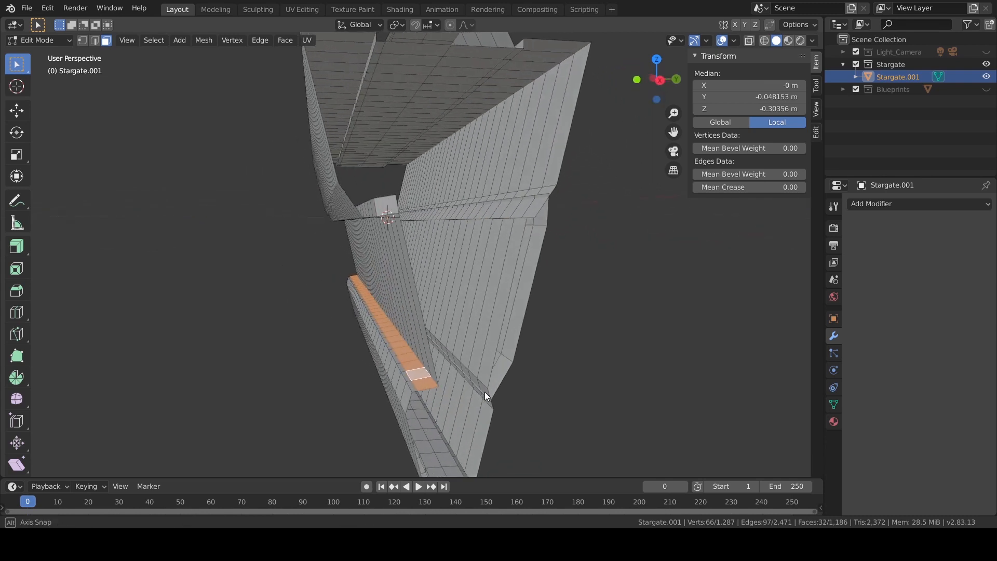
- Extrude the lower ledge's inner strip along its normal by 0.03 m and clear the selection
{"action": "key", "text": "e"}
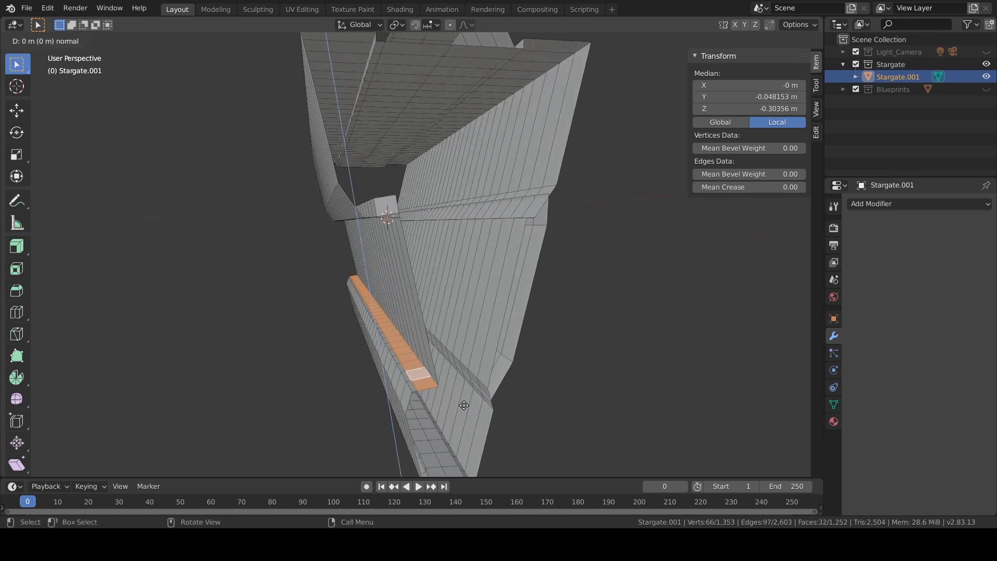
{"action": "left_click", "coordinate": [423, 428]}
{"action": "left_click", "coordinate": [165, 436]}
{"action": "key", "text": "BackSpace"}
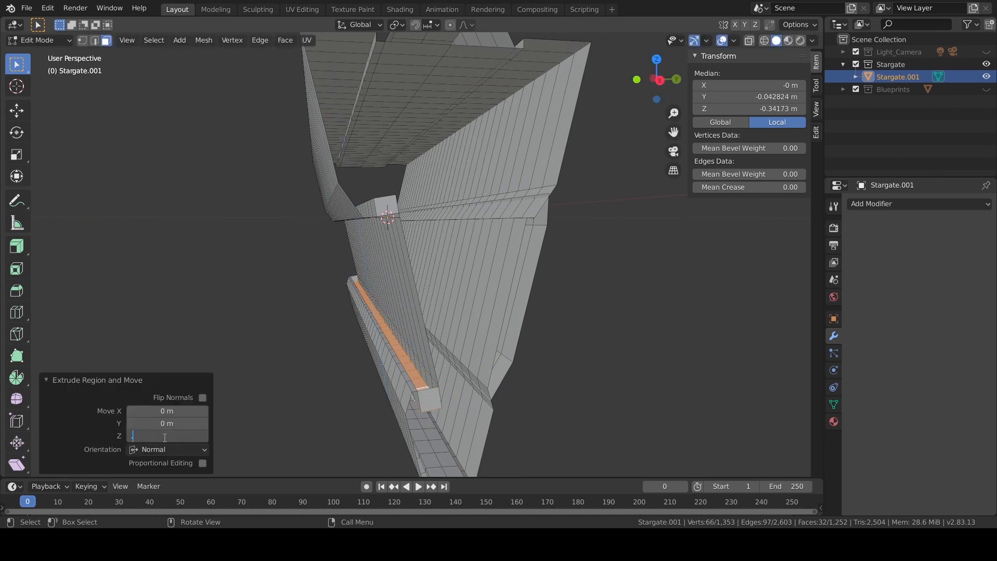
{"action": "type", "text": "0.03"}
{"action": "key", "text": "Return"}
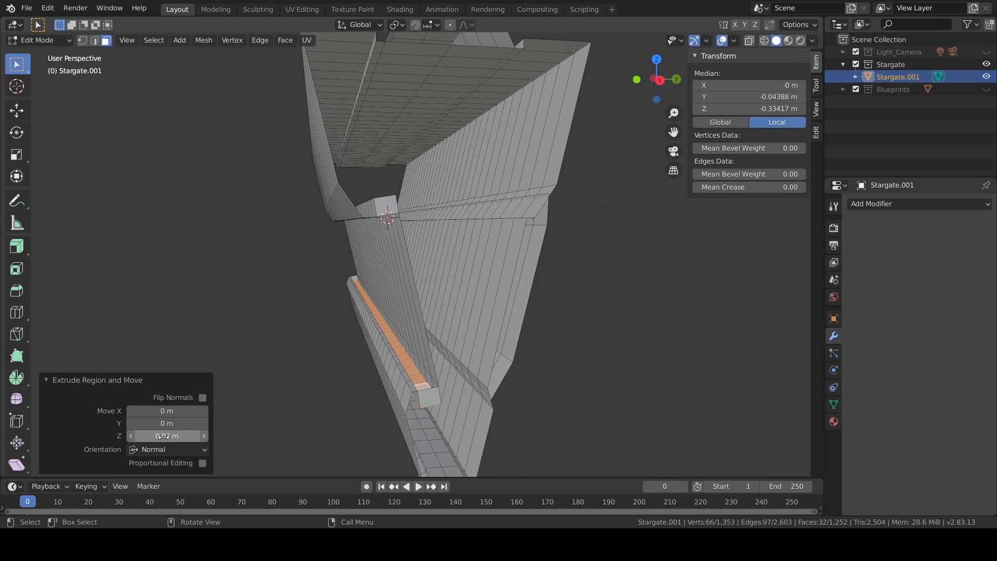
{"action": "left_click", "coordinate": [234, 260]}
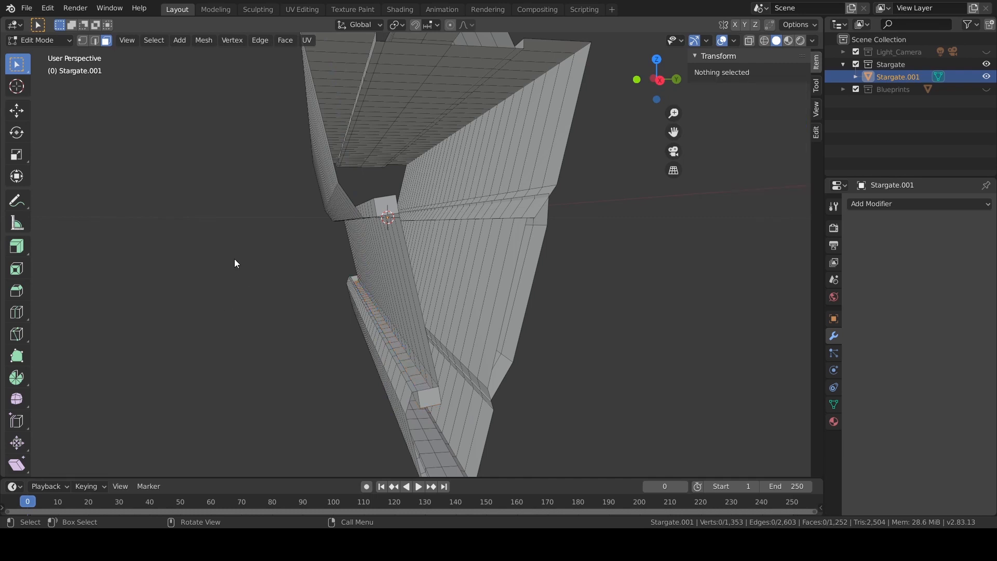
- Delete the four small end-cap faces at both ends of the upper and lower extruded ledge strips
{"action": "left_click", "coordinate": [374, 204]}
{"action": "left_click", "coordinate": [427, 397], "text": "shift"}
{"action": "middle_click_drag", "start_coordinate": [427, 397], "coordinate": [323, 351]}
{"action": "left_click", "coordinate": [169, 347], "text": "shift"}
{"action": "left_click", "coordinate": [195, 194], "text": "shift"}
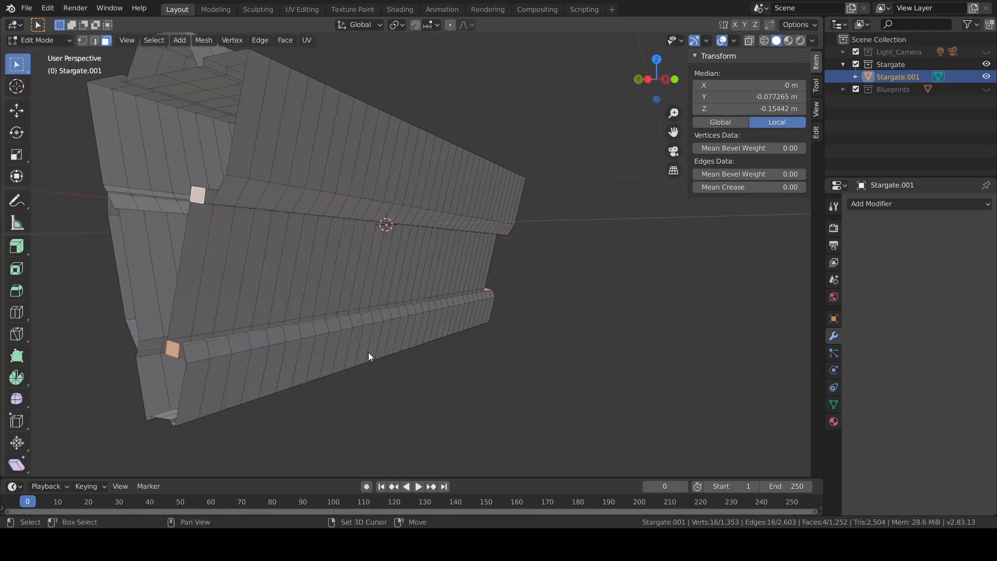
{"action": "key", "text": "x"}
{"action": "left_click", "coordinate": [440, 366]}
{"action": "middle_click_drag", "start_coordinate": [478, 331], "coordinate": [500, 314]}
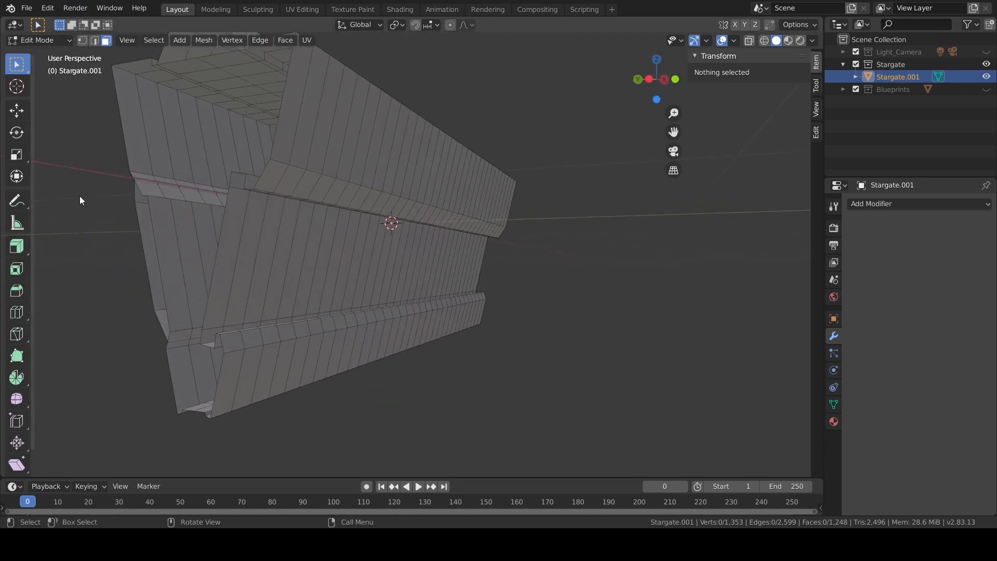
- Dissolve the two lengthwise edge loops on the wall where the upper and lower ledge strips were extruded
{"action": "key", "text": "2"}
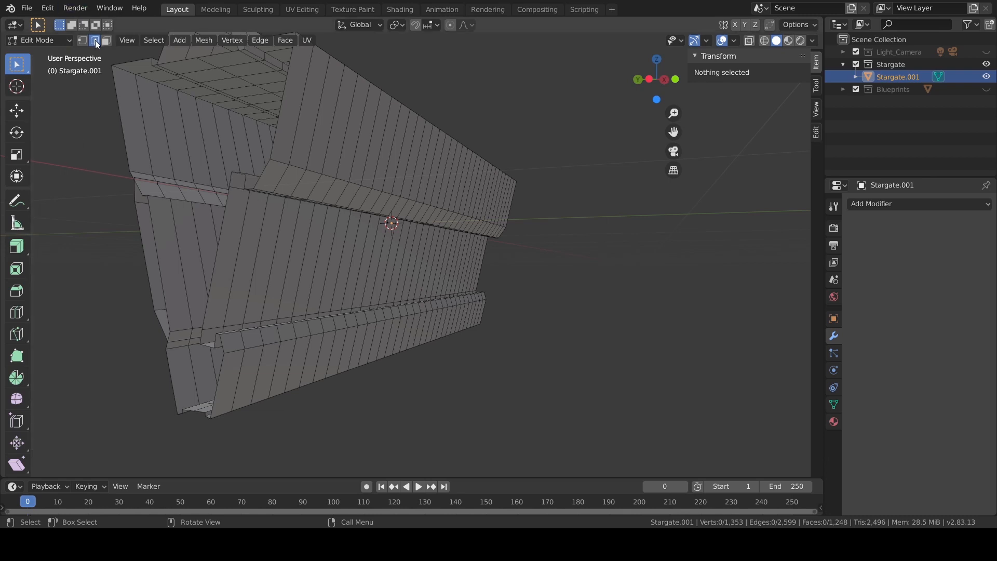
{"action": "middle_click_drag", "start_coordinate": [250, 291], "coordinate": [258, 292]}
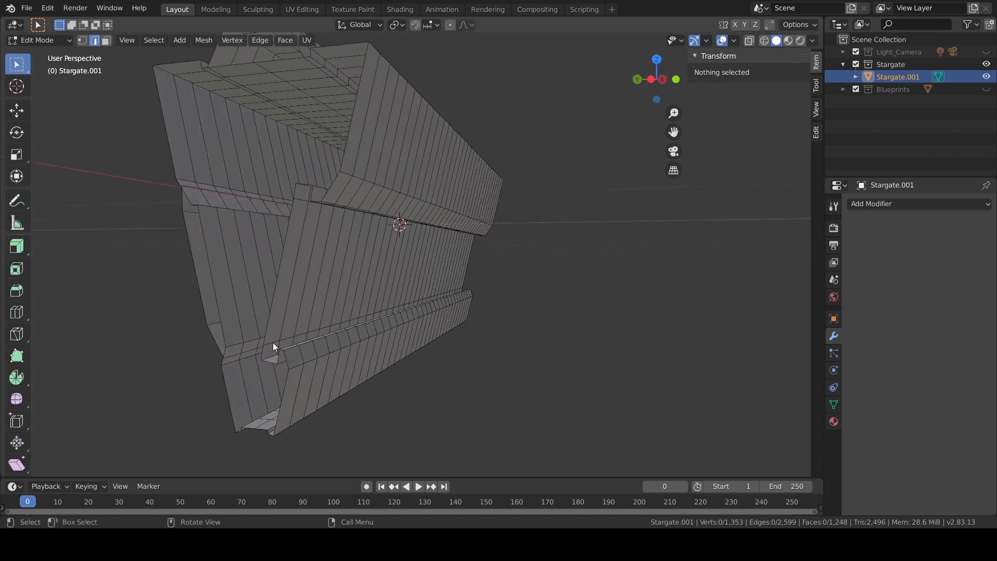
{"action": "left_click", "coordinate": [274, 344], "text": "alt"}
{"action": "middle_click_drag", "start_coordinate": [274, 343], "coordinate": [295, 132]}
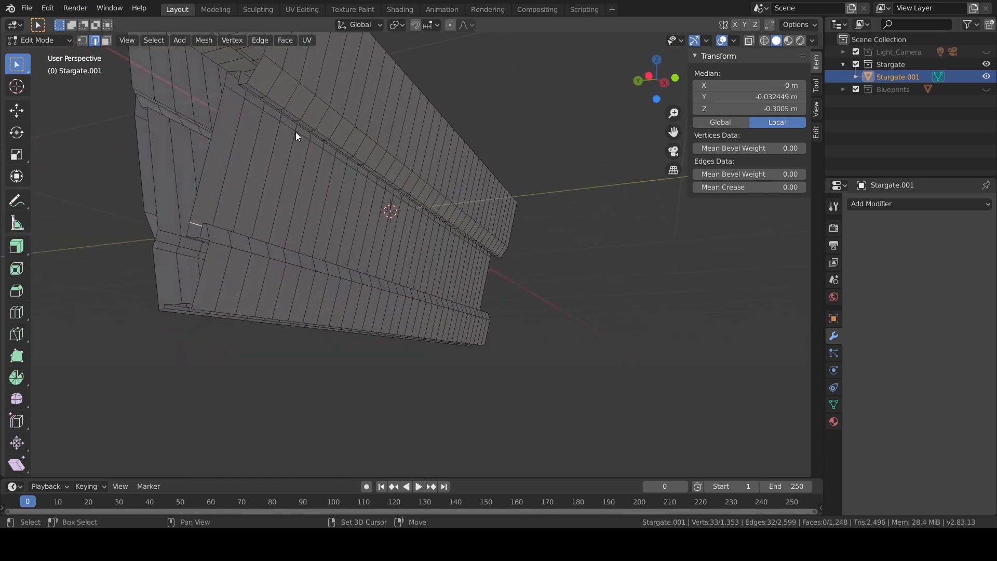
{"action": "left_click", "coordinate": [271, 116], "text": "alt+shift"}
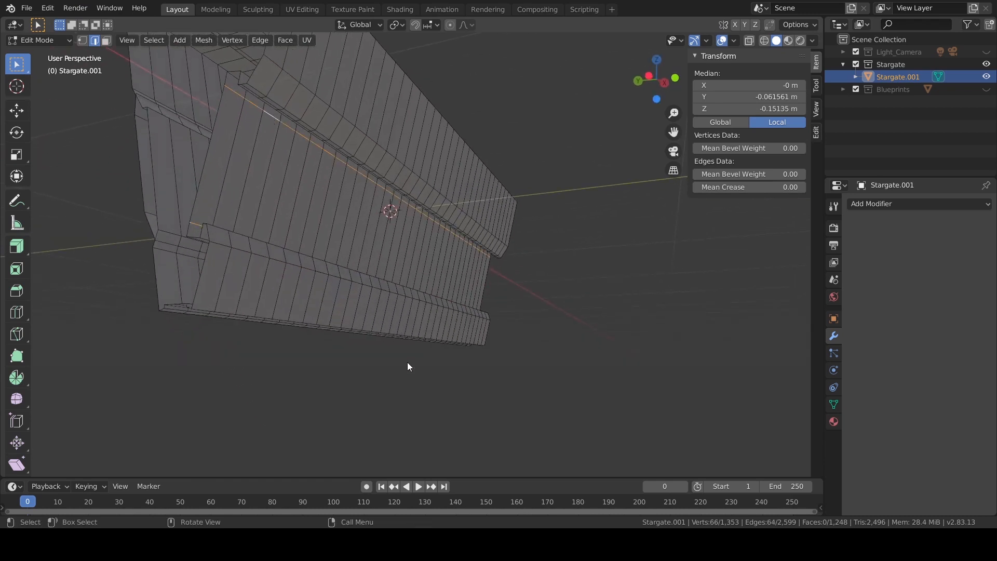
{"action": "key", "text": "x"}
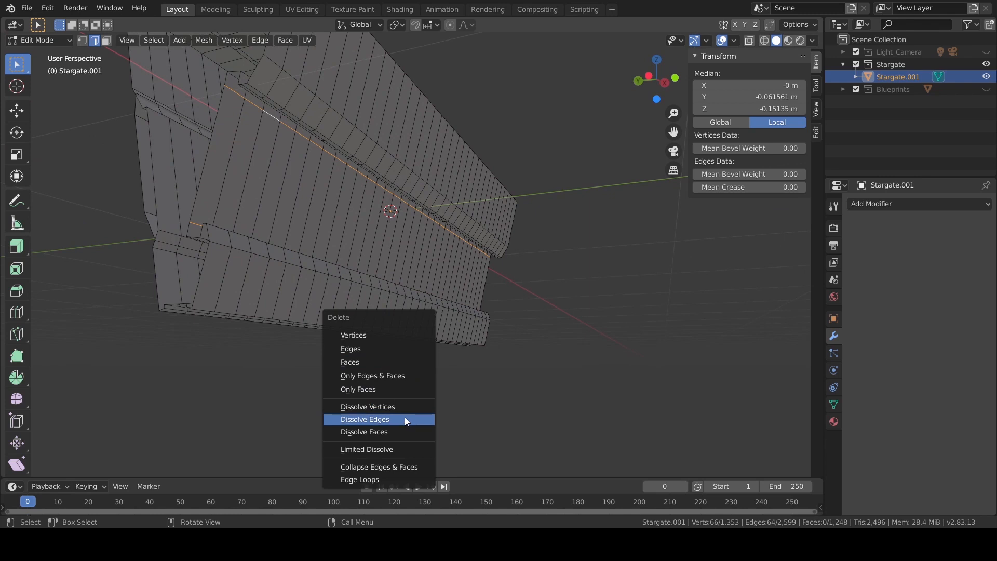
{"action": "left_click", "coordinate": [404, 418]}
- Dissolve the lengthwise edge loop running down the middle of the segment's raised top strip
{"action": "middle_click_drag", "start_coordinate": [344, 261], "coordinate": [482, 336]}
{"action": "scroll", "coordinate": [369, 156], "scroll_direction": "up", "scroll_amount": 1}
{"action": "middle_click_drag", "start_coordinate": [440, 179], "coordinate": [402, 234], "text": "shift"}
{"action": "left_click", "coordinate": [478, 209], "text": "alt"}
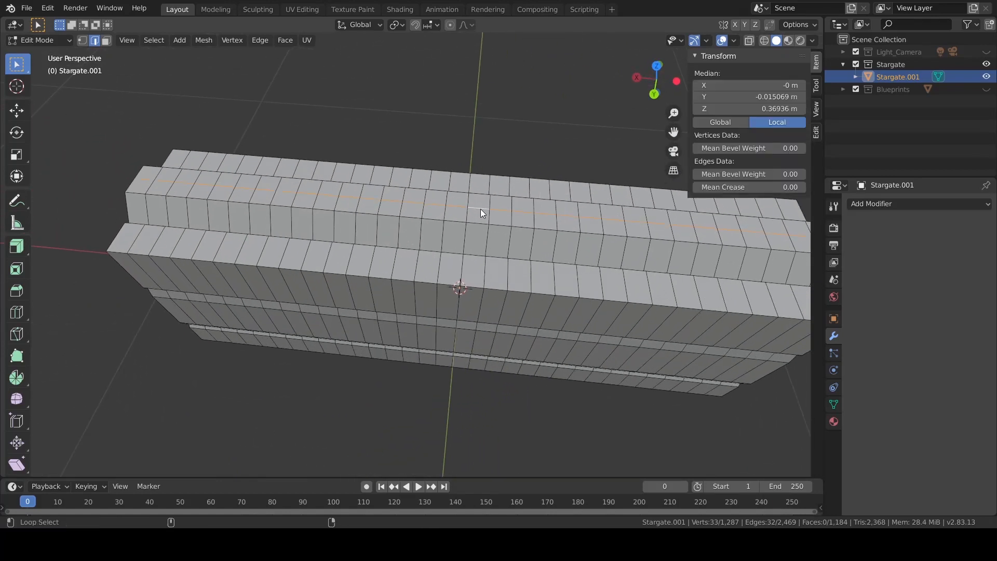
{"action": "key", "text": "x"}
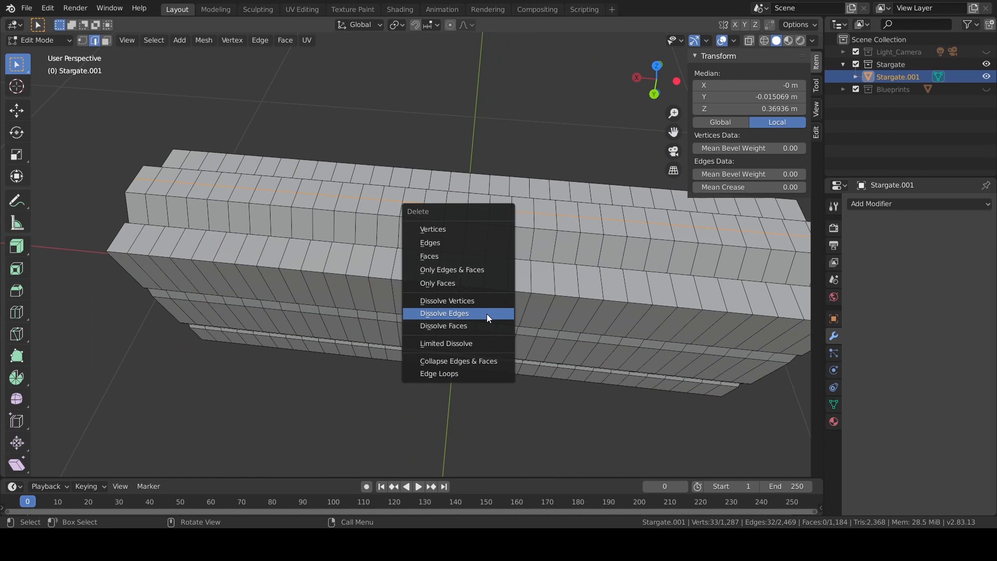
{"action": "left_click", "coordinate": [487, 314]}
- Dissolve the remaining lengthwise middle edge loop in the segment's upper part
{"action": "middle_click_drag", "start_coordinate": [403, 300], "coordinate": [362, 266]}
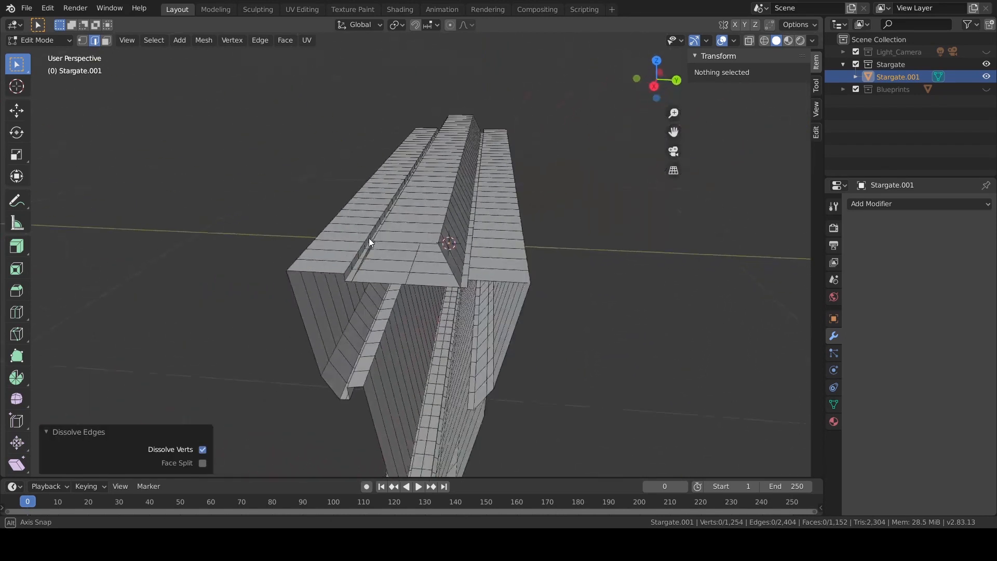
{"action": "left_click", "coordinate": [429, 278]}
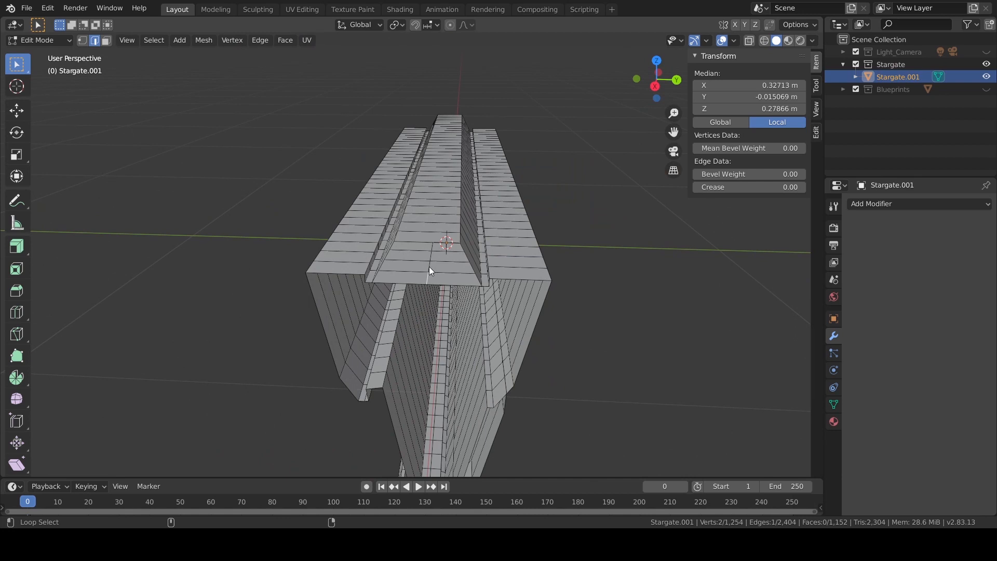
{"action": "left_click", "coordinate": [429, 266], "text": "alt"}
{"action": "key", "text": "x"}
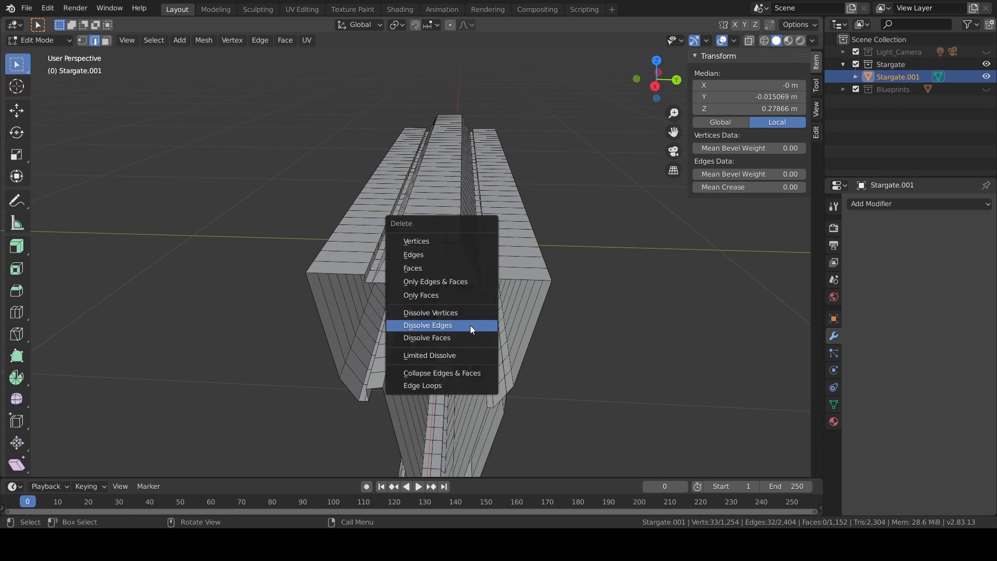
{"action": "left_click", "coordinate": [469, 325]}
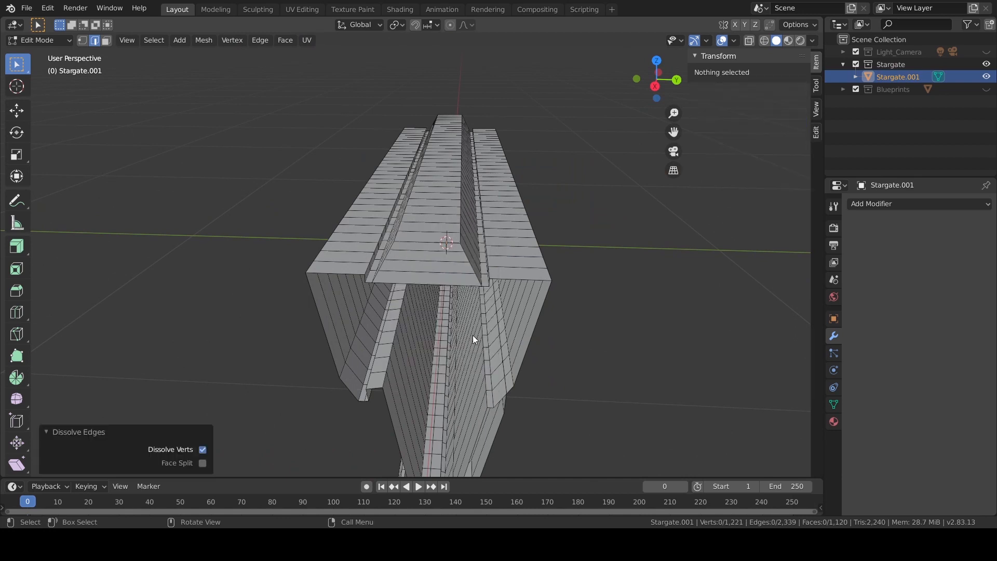
{"action": "middle_click_drag", "start_coordinate": [472, 335], "coordinate": [394, 297]}
{"action": "scroll", "coordinate": [410, 309], "scroll_direction": "up", "scroll_amount": 4}
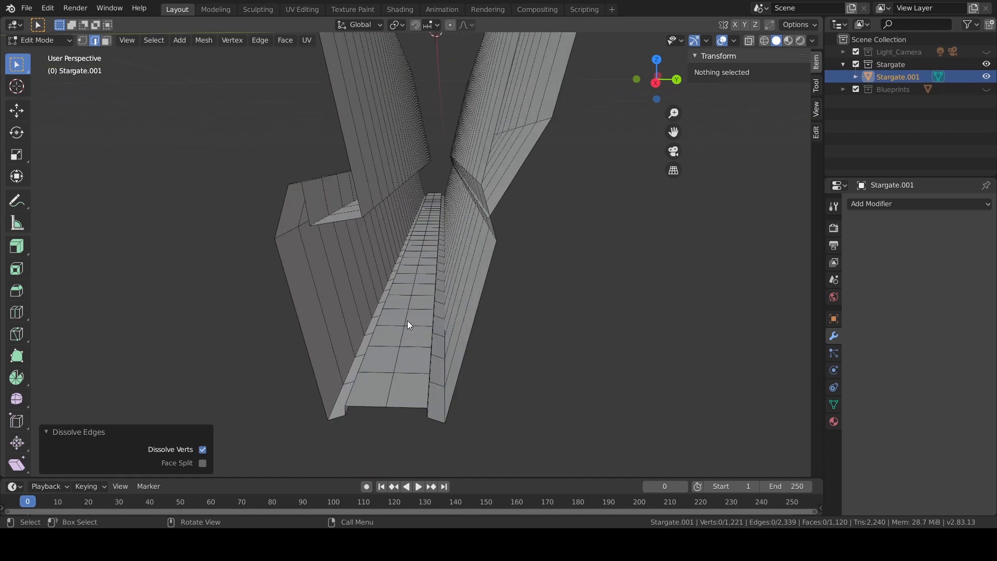
{"action": "key", "text": "alt"}
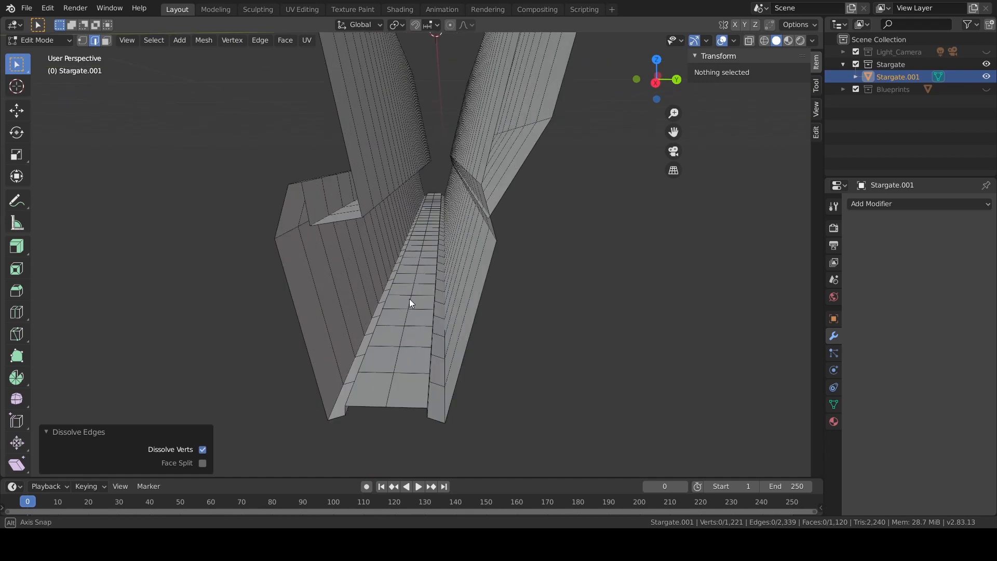
{"action": "middle_click_drag", "start_coordinate": [409, 300], "coordinate": [291, 228]}
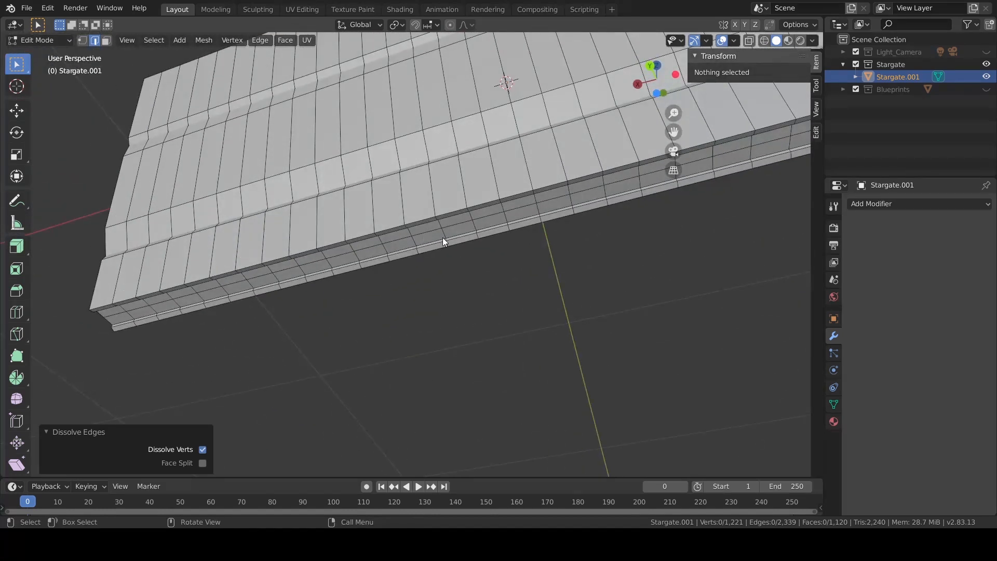
{"action": "middle_click_drag", "start_coordinate": [442, 241], "coordinate": [474, 391]}
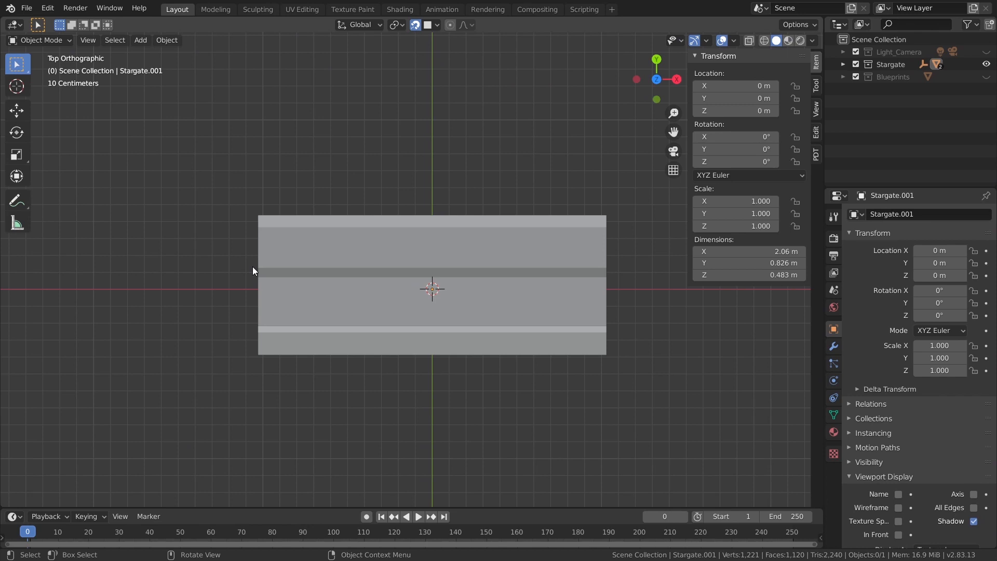